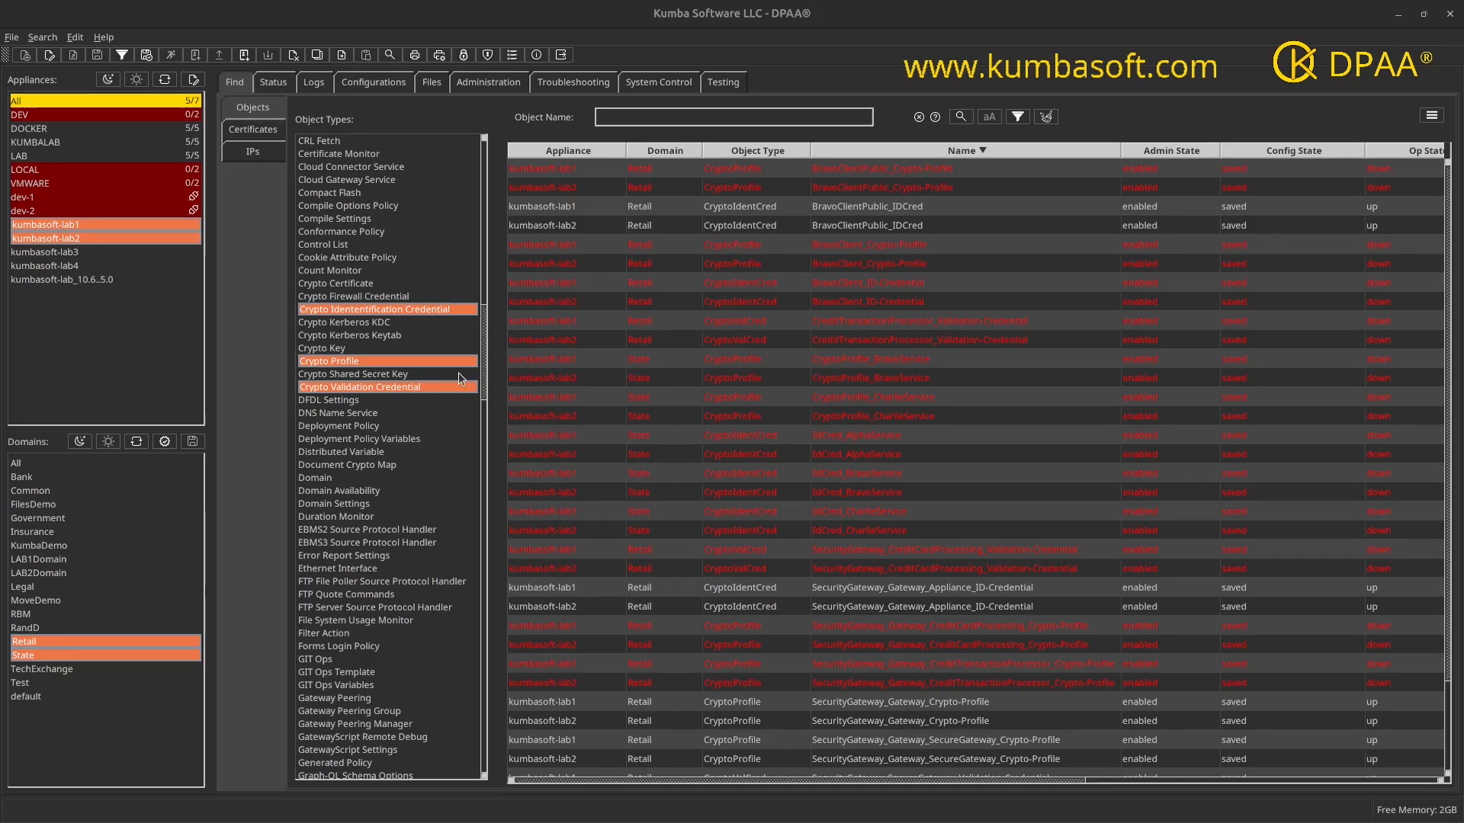
Step: Review the snapshot output directory and options in the configuration settings, and return to the object search results
left_click(44, 642)
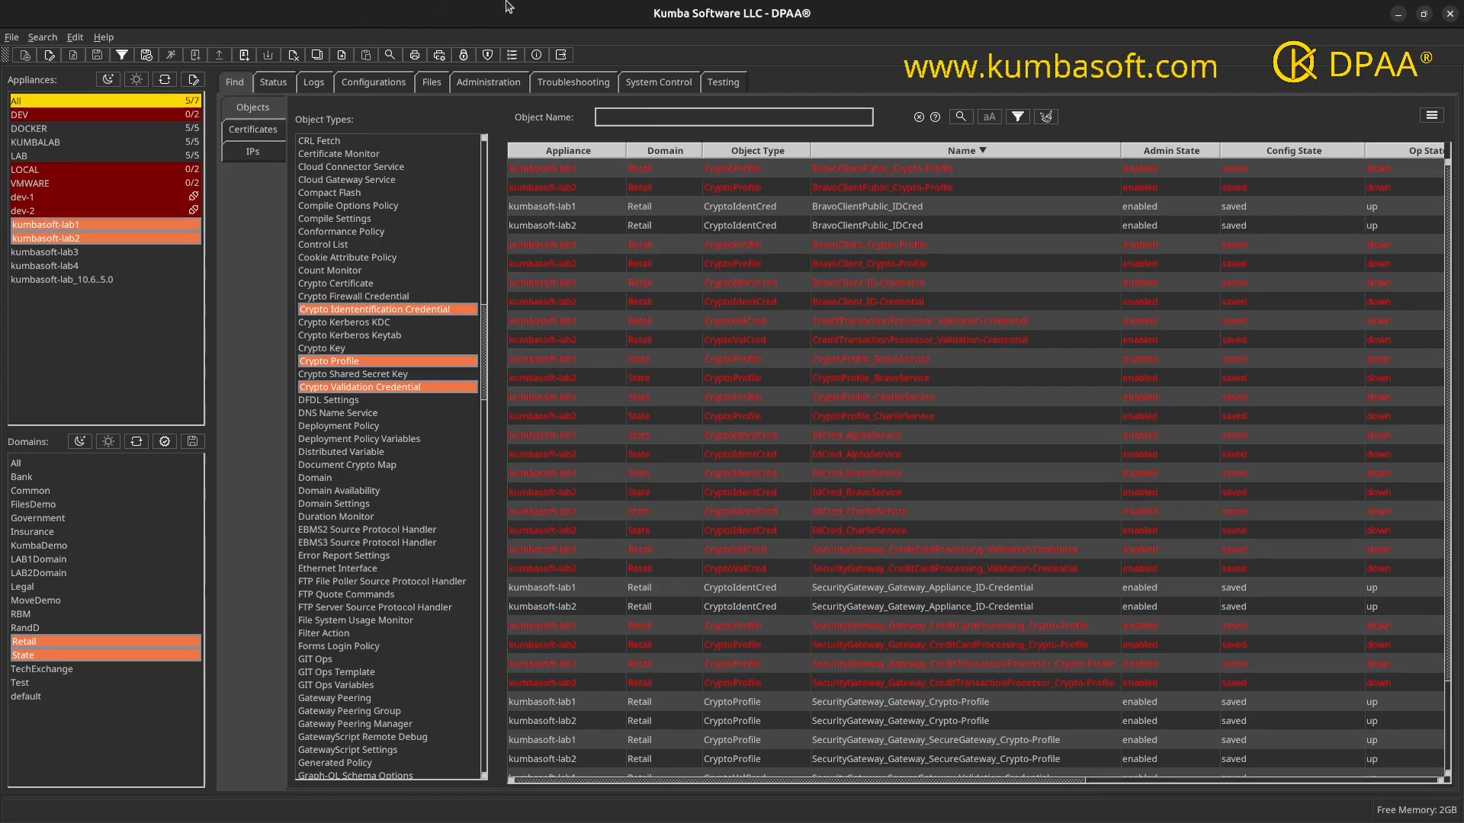
left_click(378, 89)
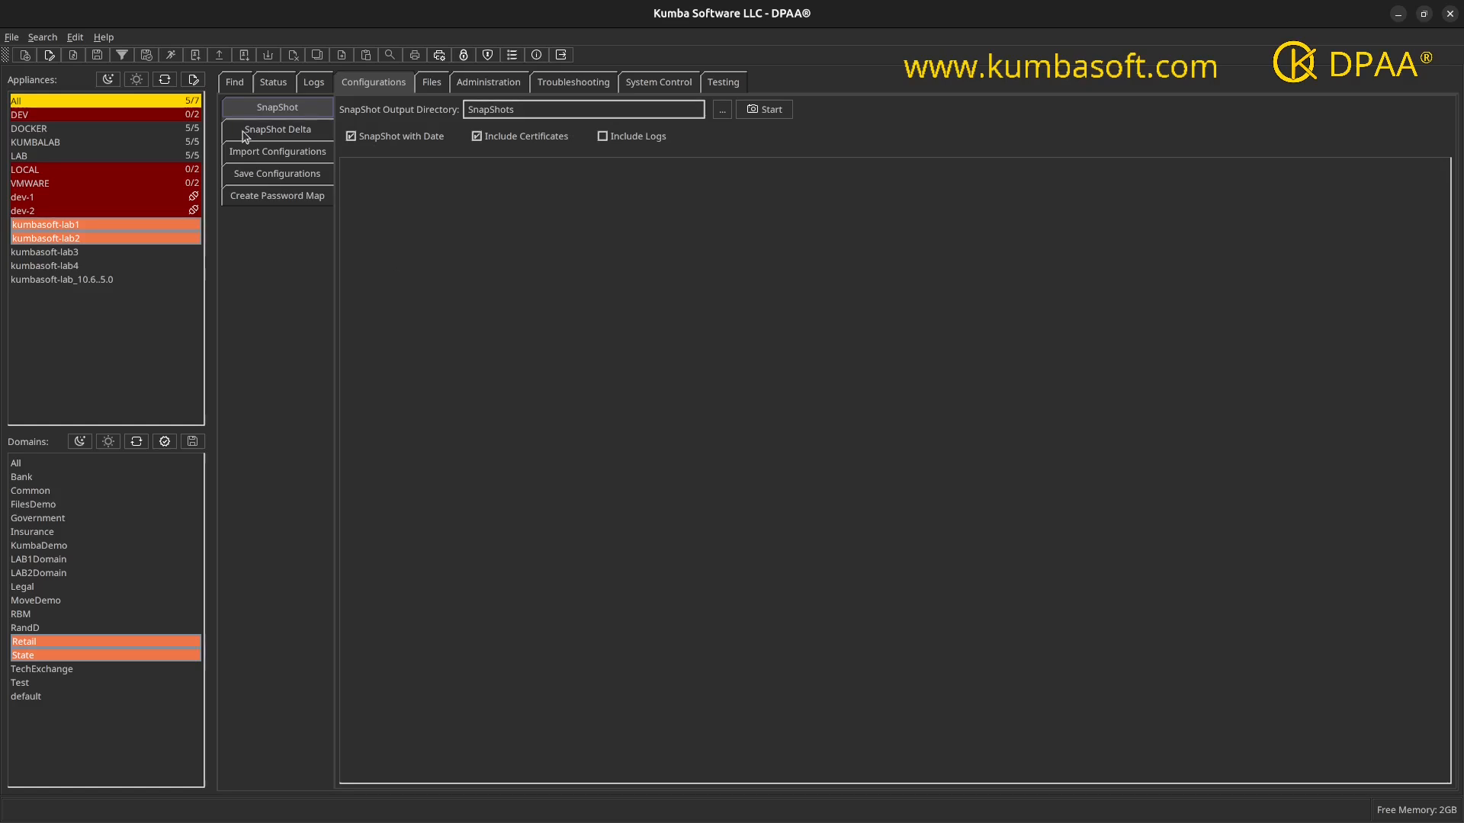
left_click(235, 87)
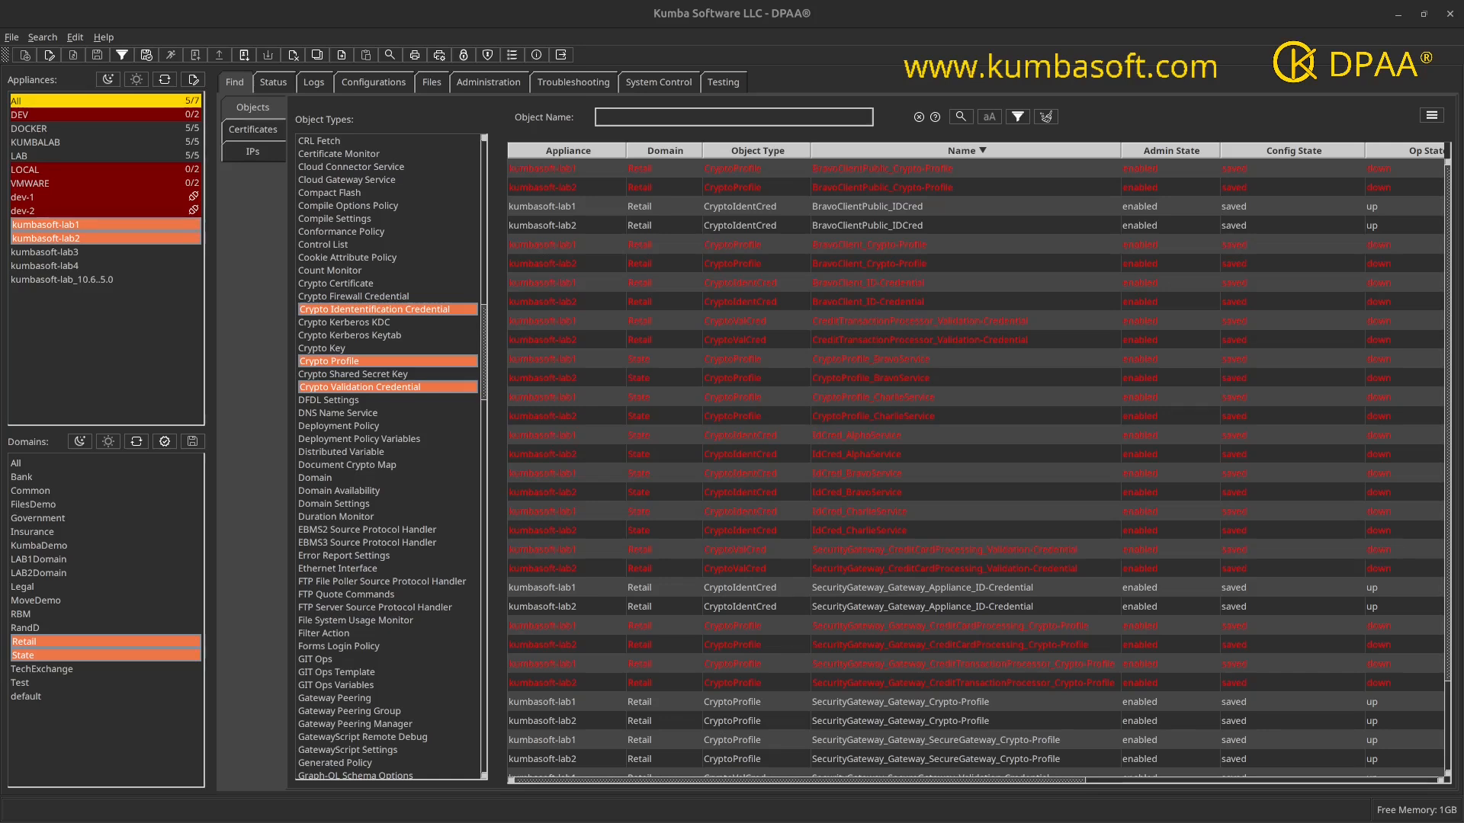
left_click(238, 106)
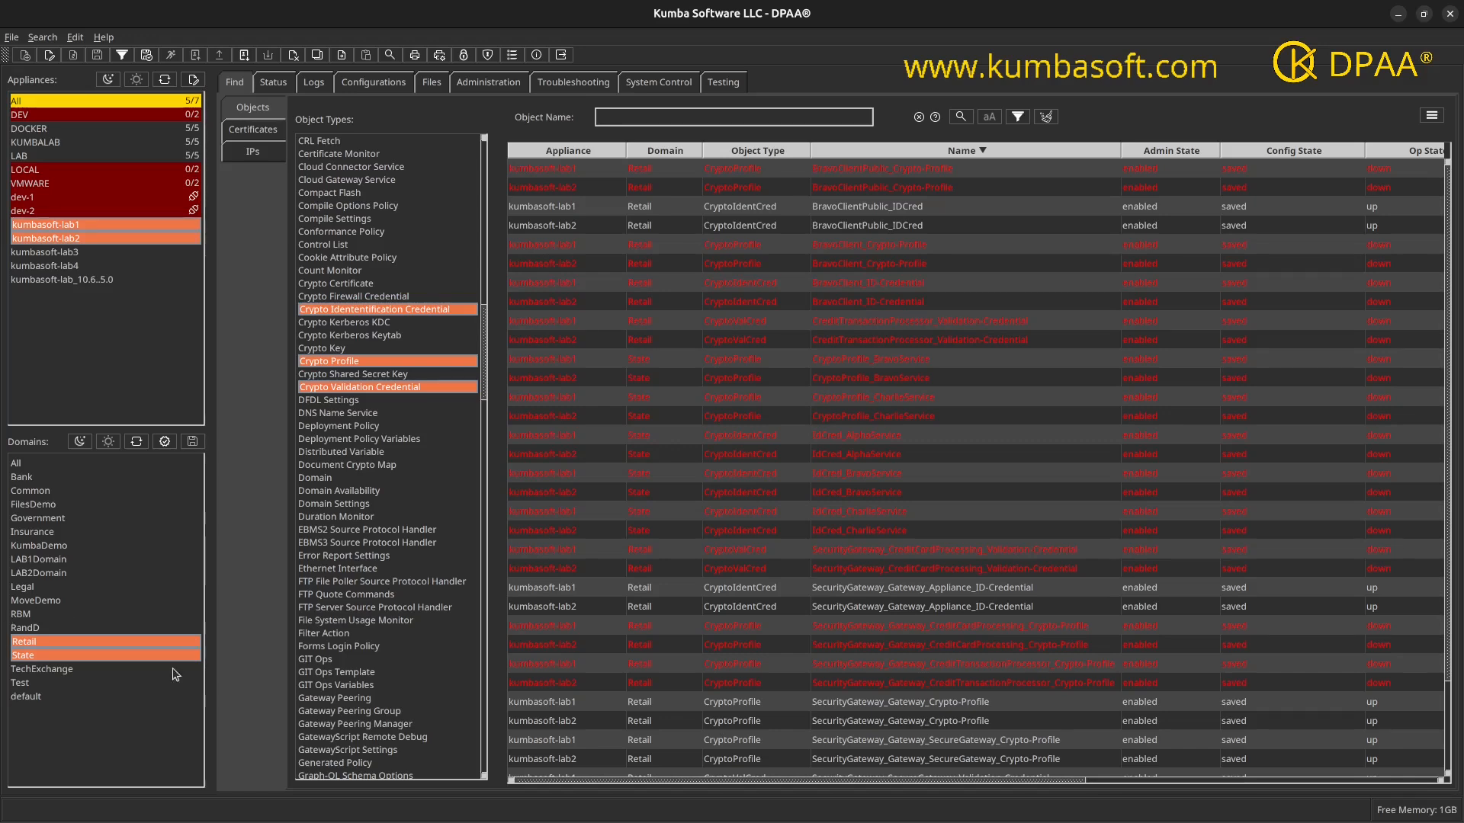
Step: Create a snapshot of BravoClientPublic_Crypto-Profile, BravoClientPublic_IDCred, CryptoProfile_BravoService and CryptoProfile_CharlieService on both kumbasoft-lab1 and kumbasoft-lab2
left_click(854, 174)
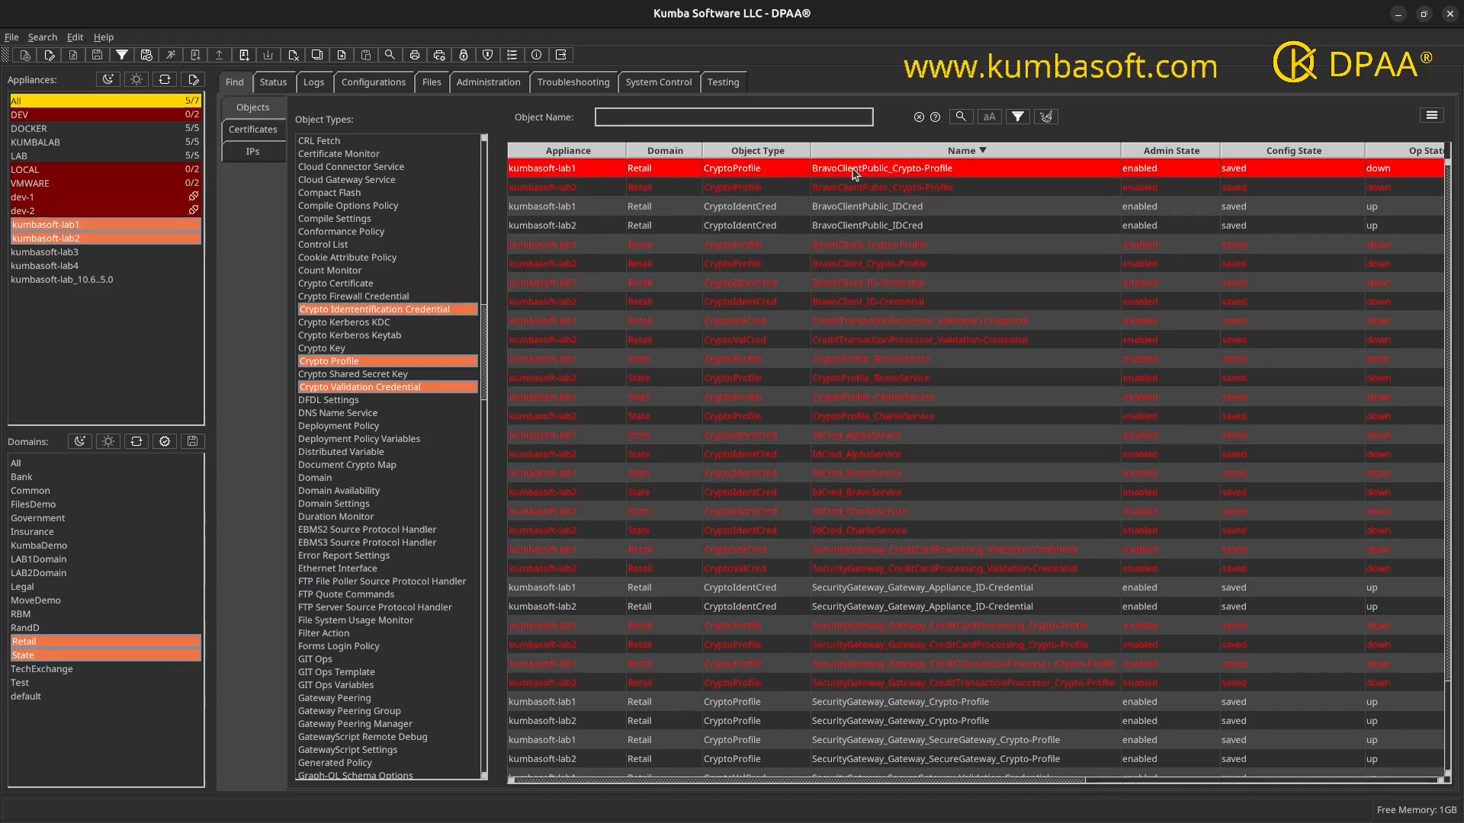
left_click(848, 226, "shift")
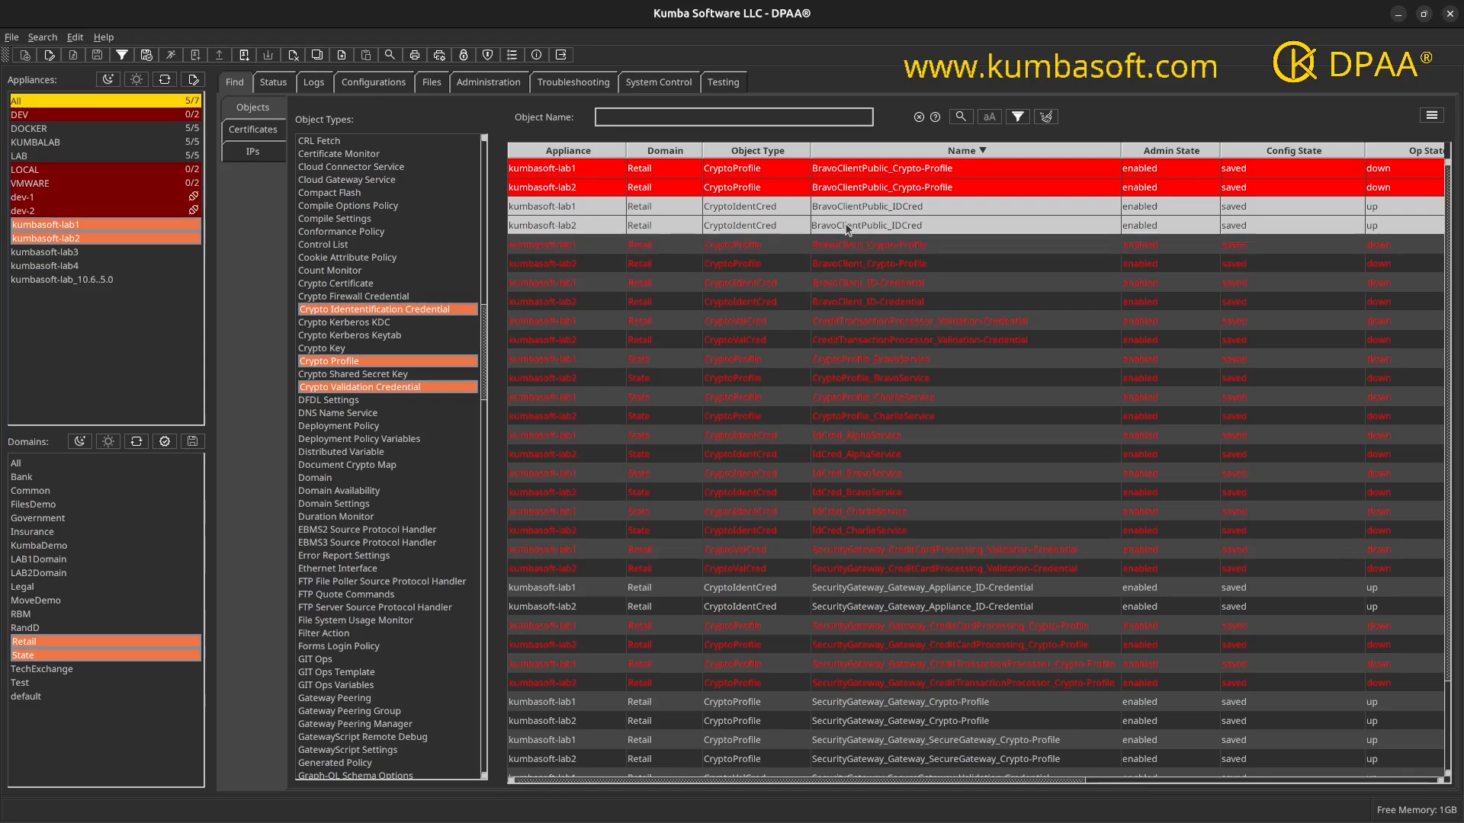
left_click(848, 358, "ctrl")
left_click(854, 379, "ctrl")
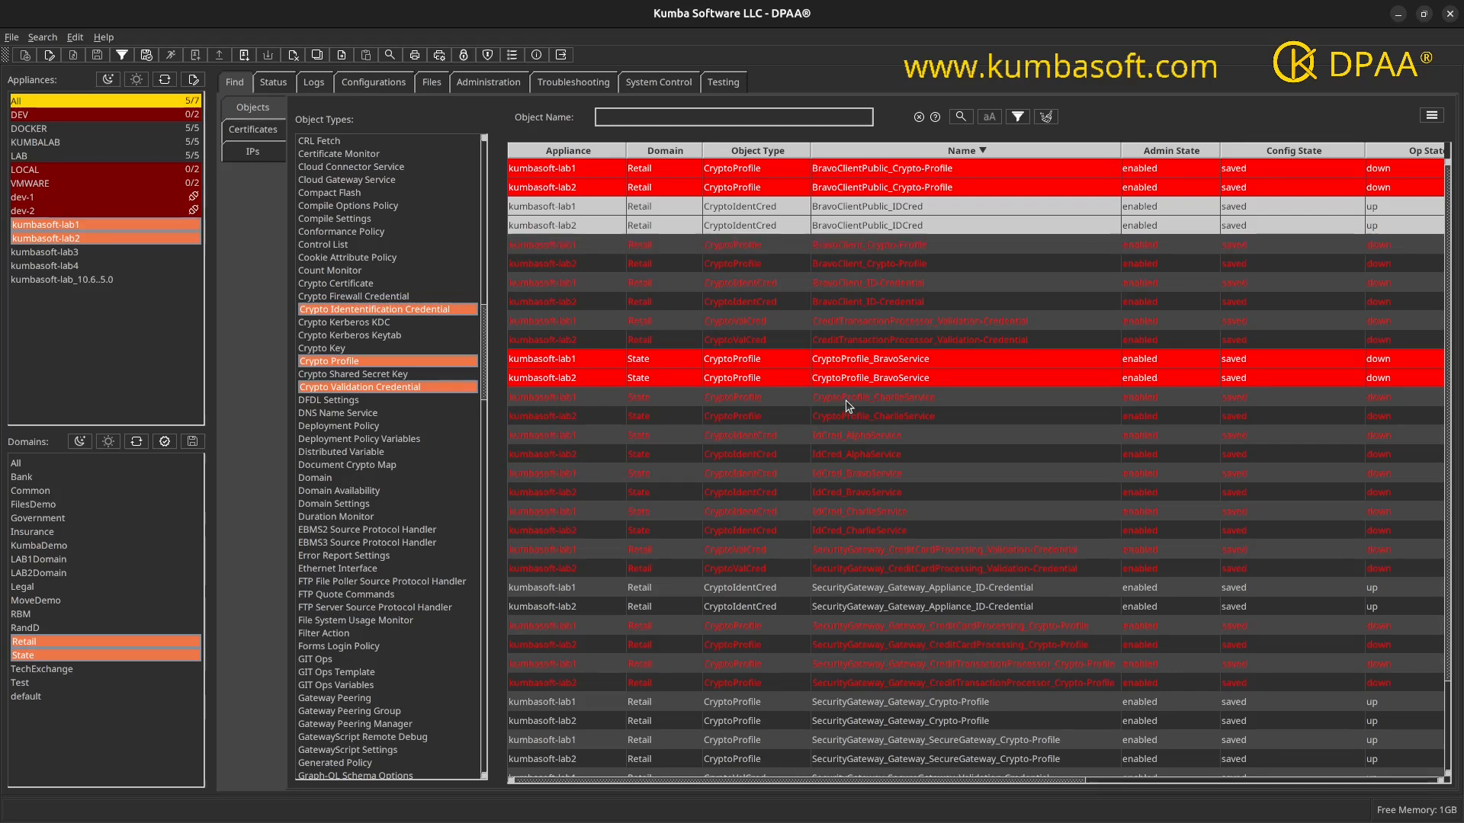
left_click(847, 402, "ctrl")
left_click(844, 417, "ctrl")
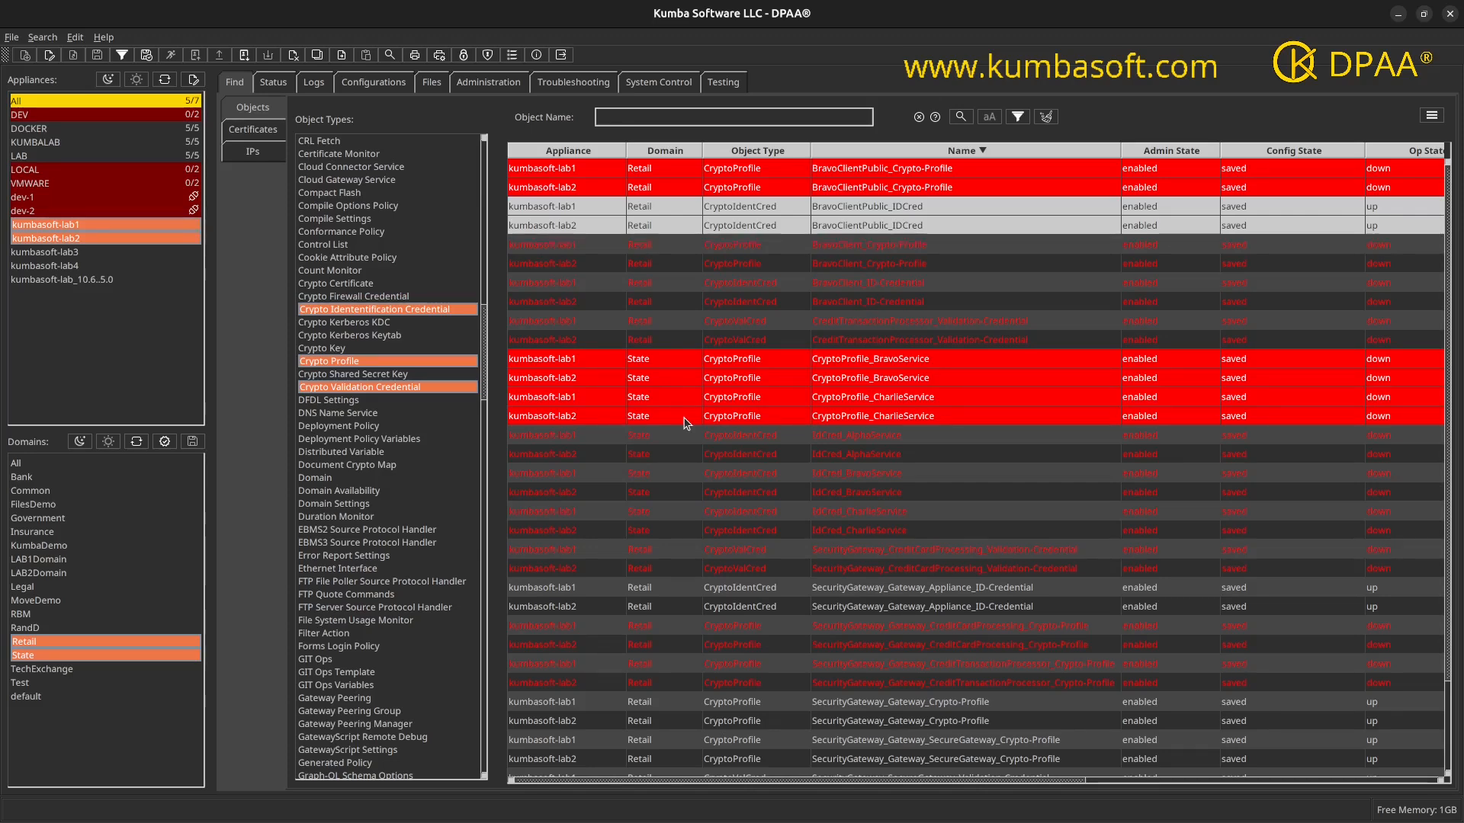
left_click(1425, 121)
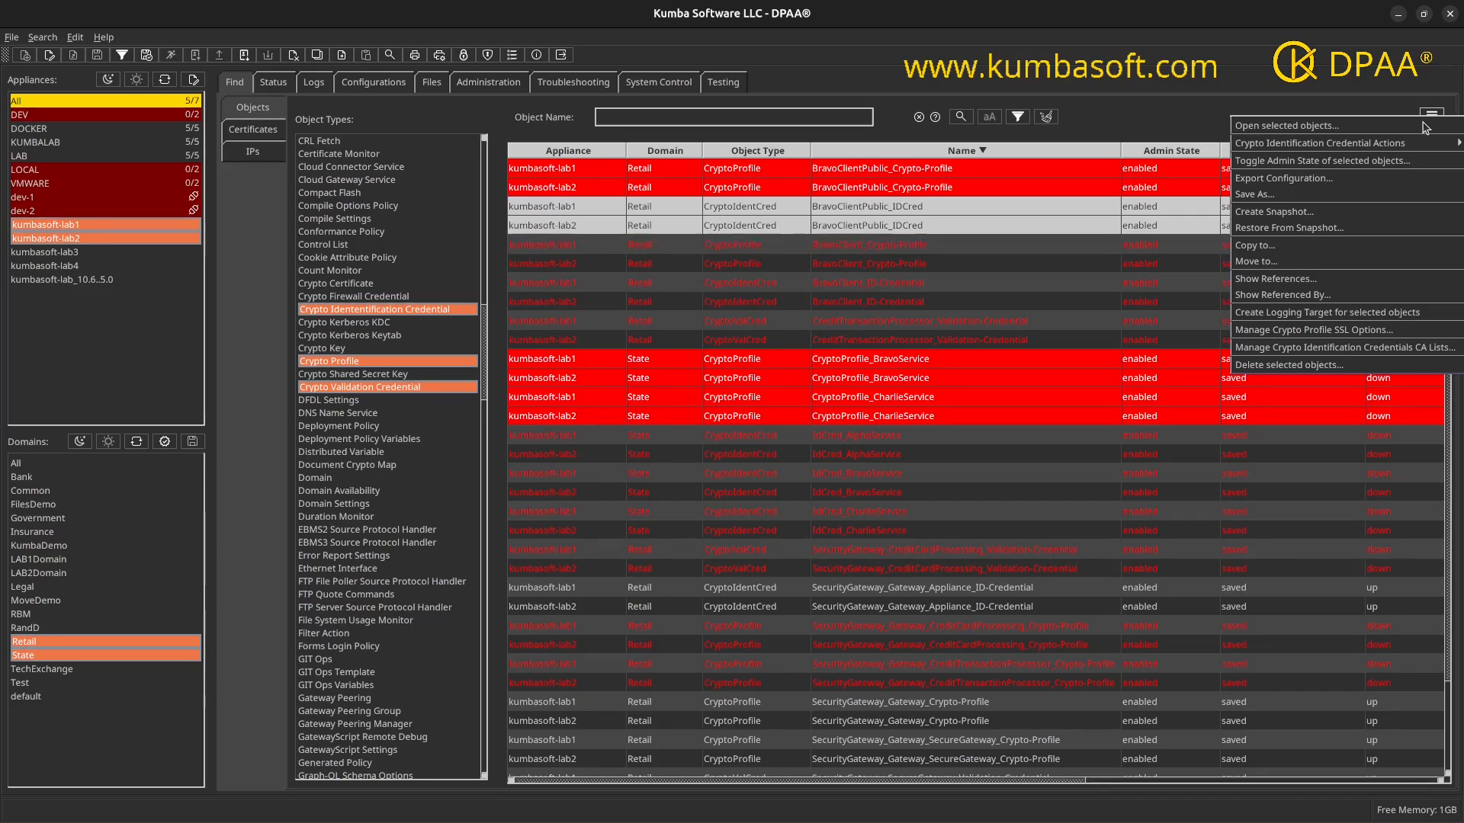
left_click(1293, 217)
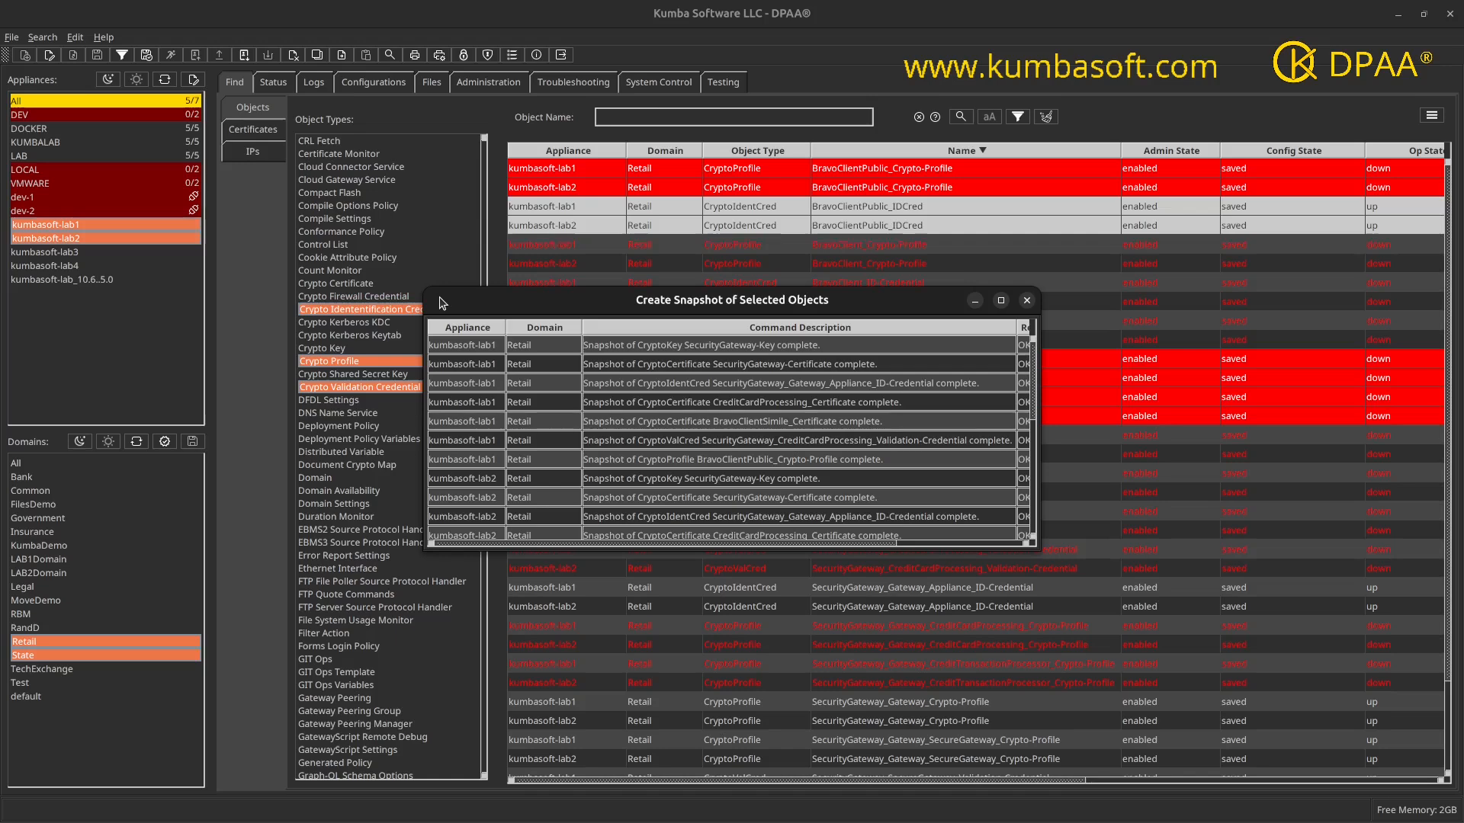
Step: Enlarge the object snapshot results window, review the entries for the Retail and State domains, and close it
left_click_drag(441, 303, 446, 279)
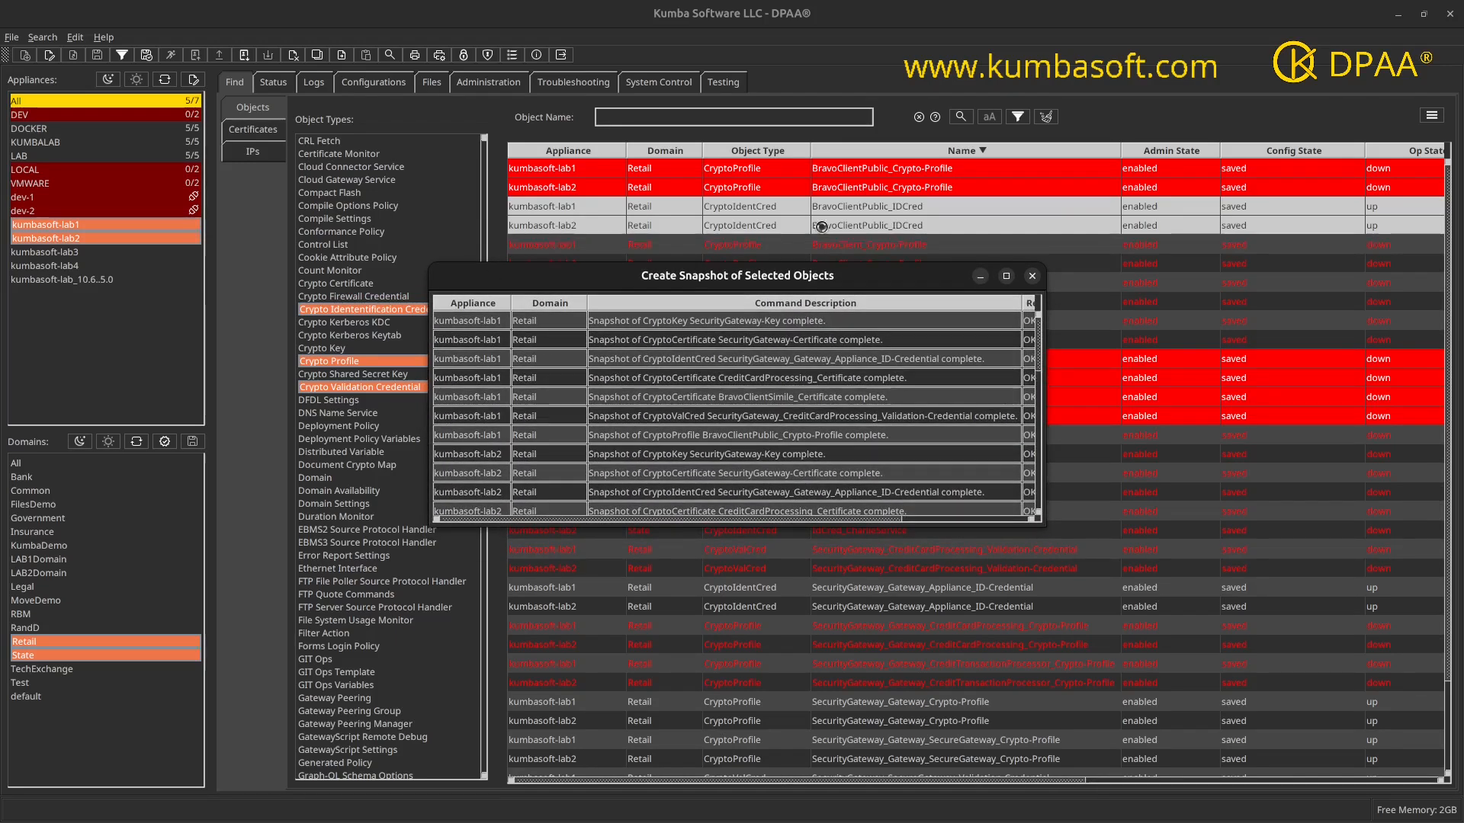
left_click_drag(780, 280, 785, 474)
left_click(816, 246)
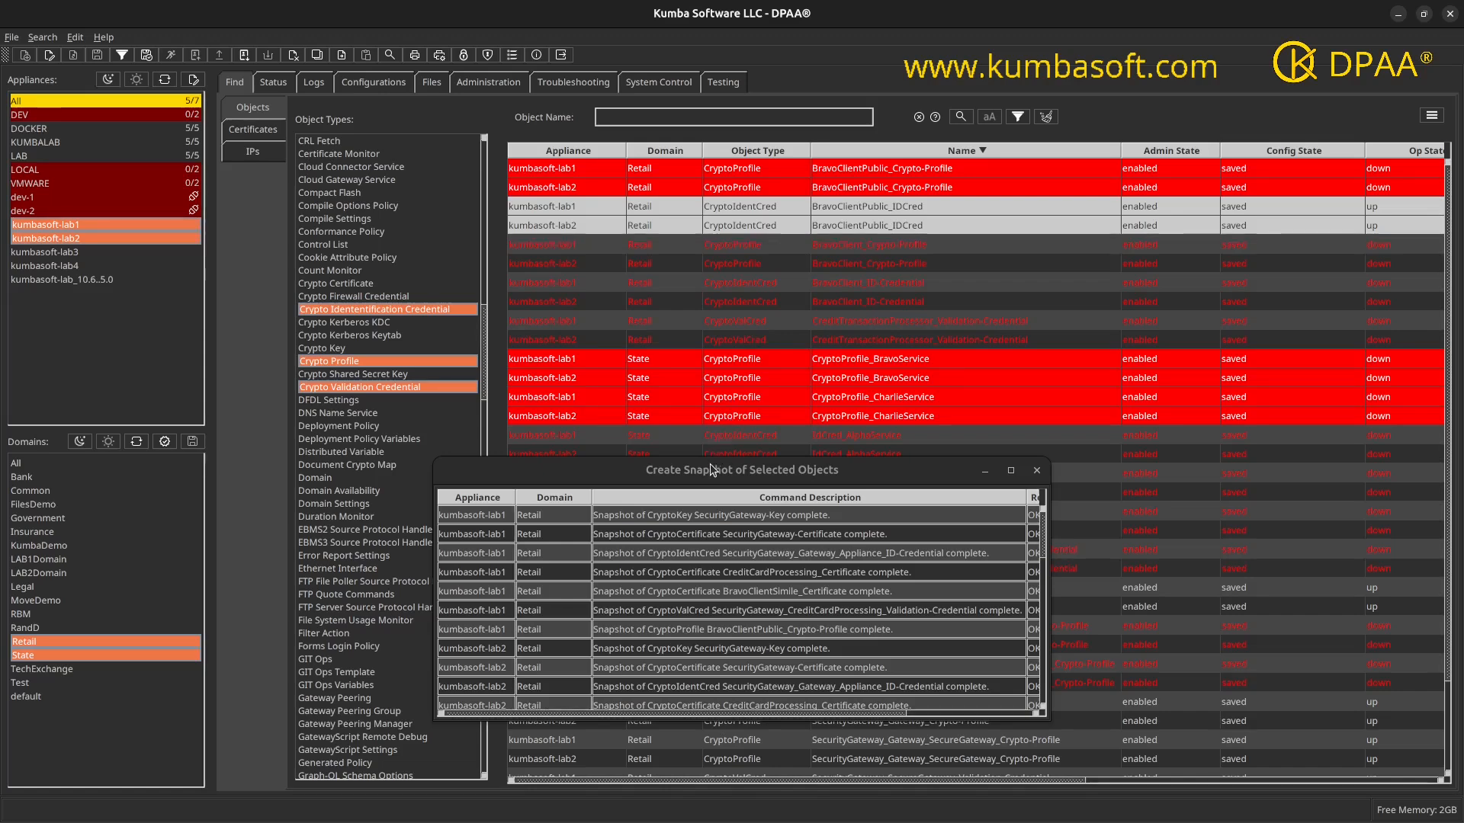
left_click_drag(709, 470, 703, 199)
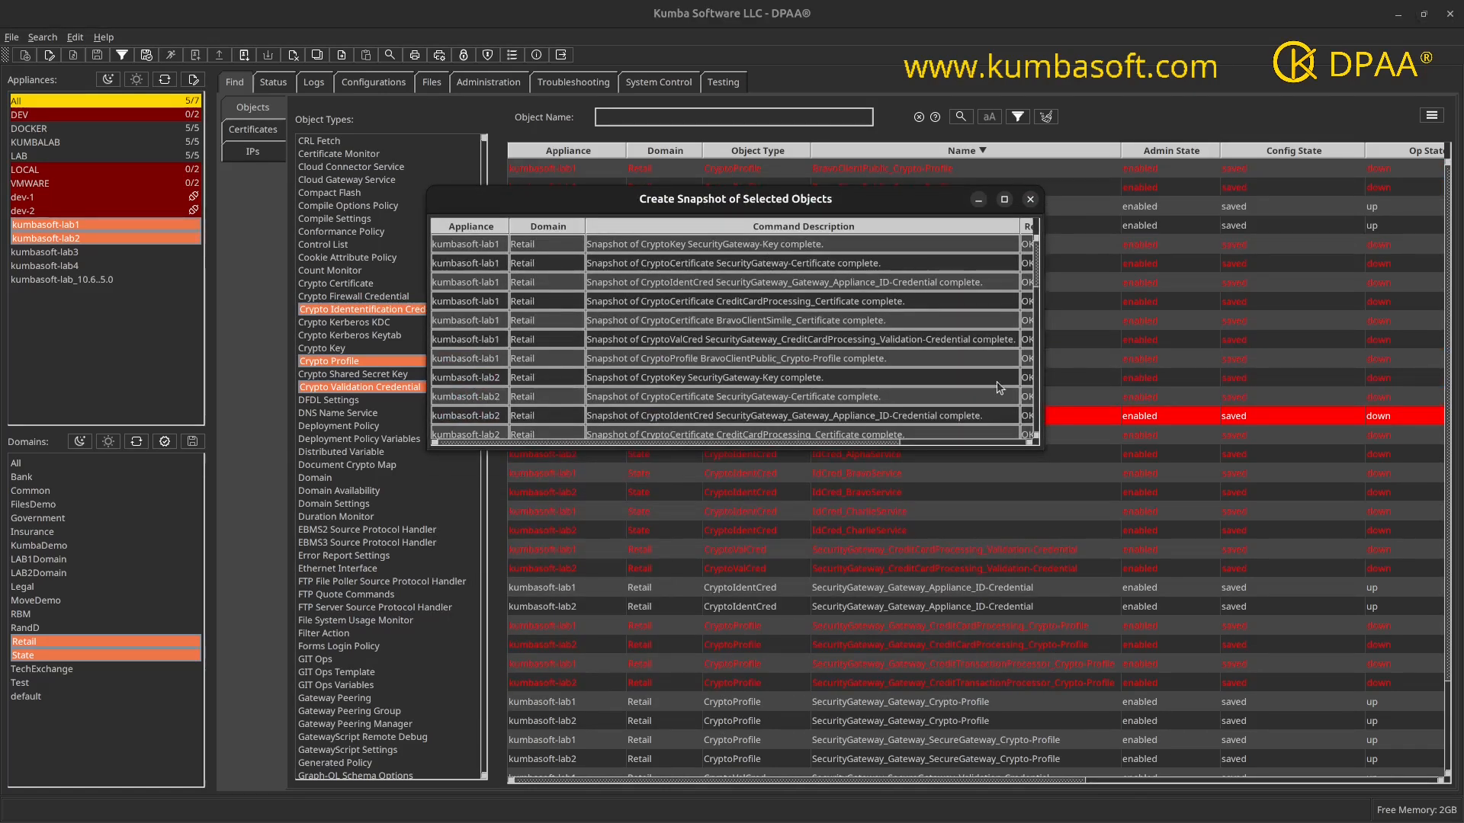
left_click_drag(1037, 449, 1171, 688)
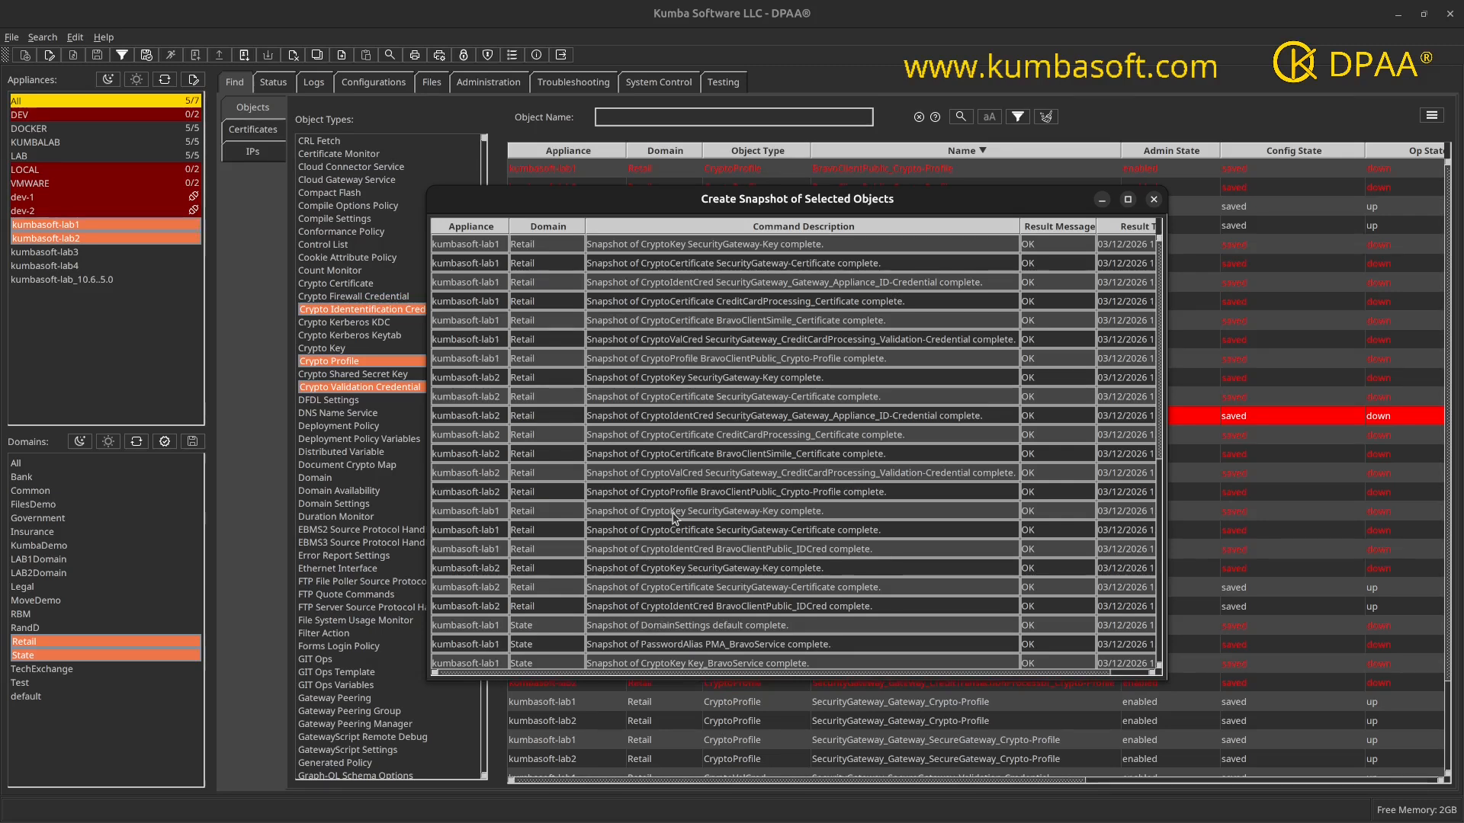
scroll(674, 519, "down", 7)
scroll(675, 519, "down", 1)
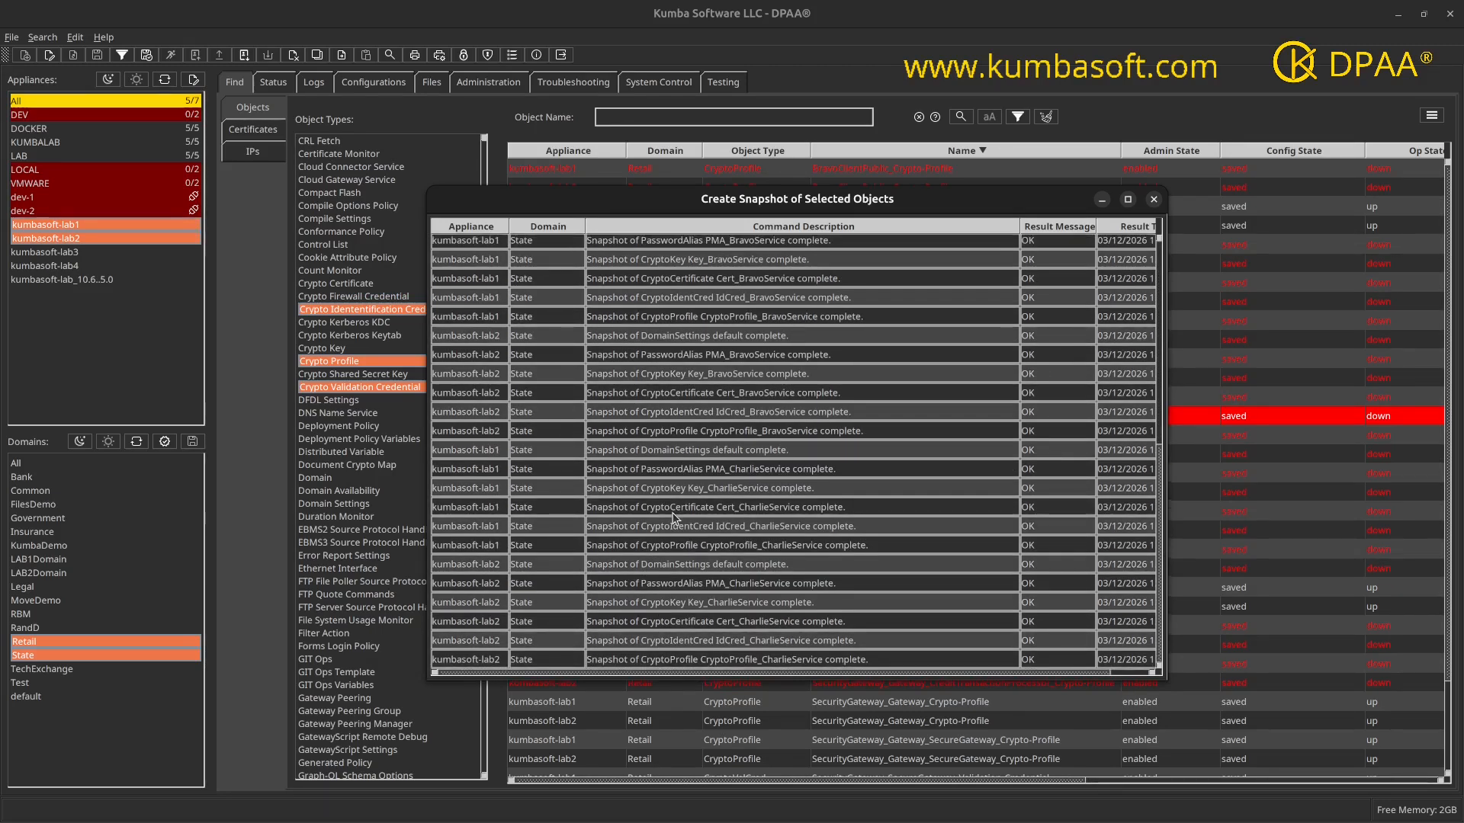
scroll(673, 518, "up", 3)
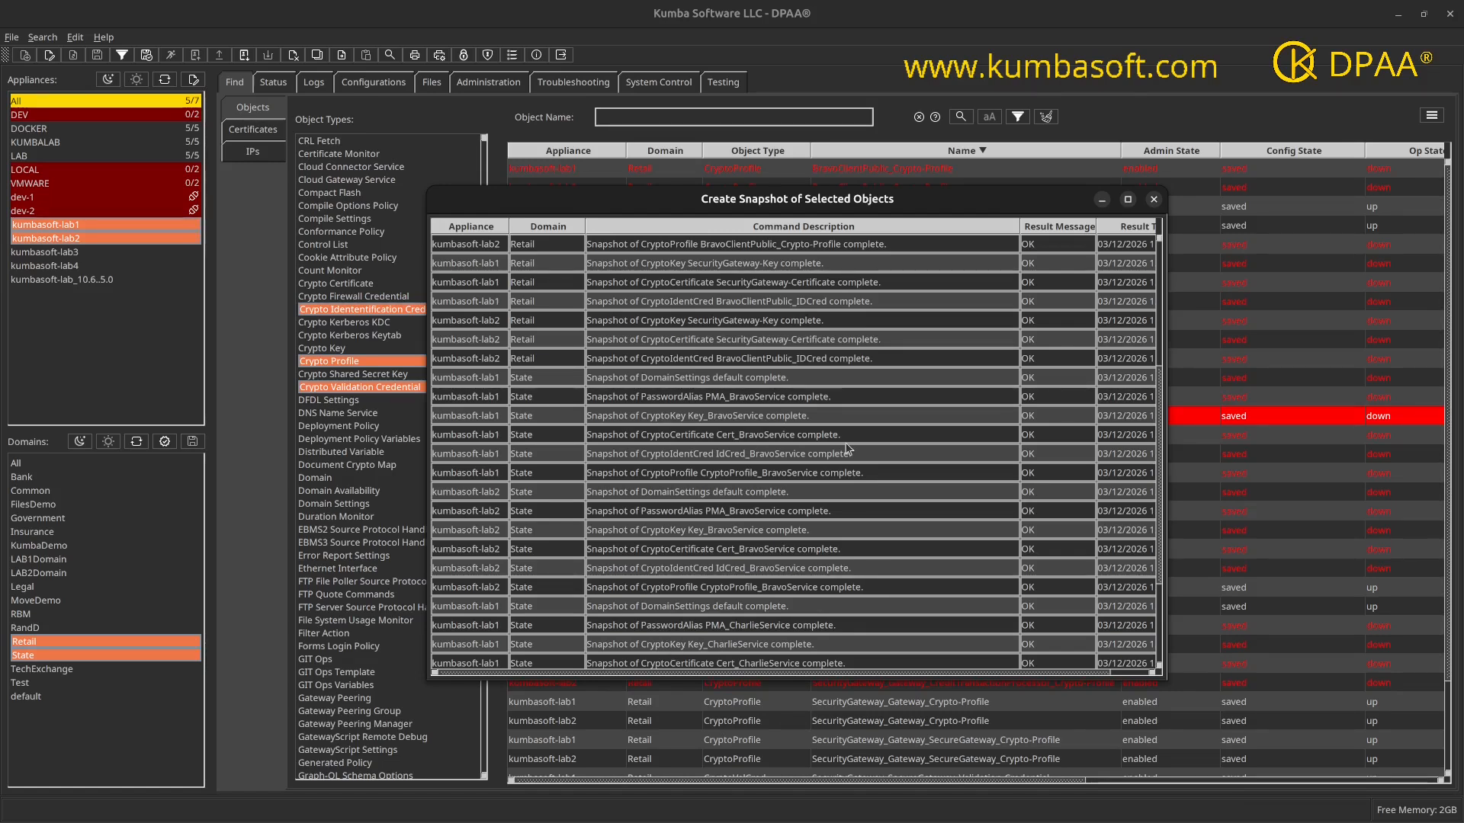
left_click(1154, 200)
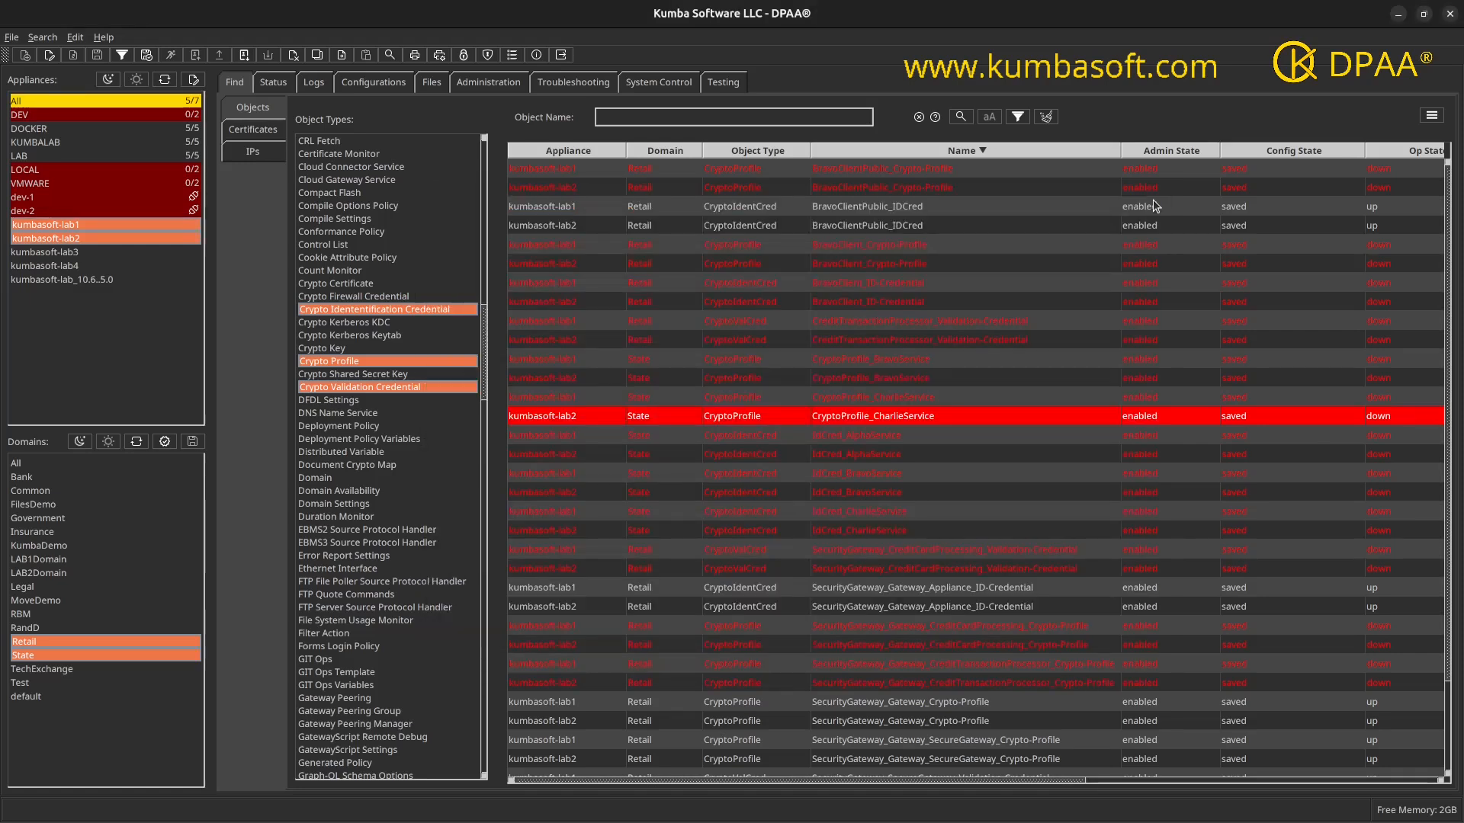
Step: Create a snapshot of the AlphaService_ErrorTransform.xsl, AlphaService_WebResources.xsl and ChangeAttributeValue.xslt files from both appliances, and close the results
left_click(431, 83)
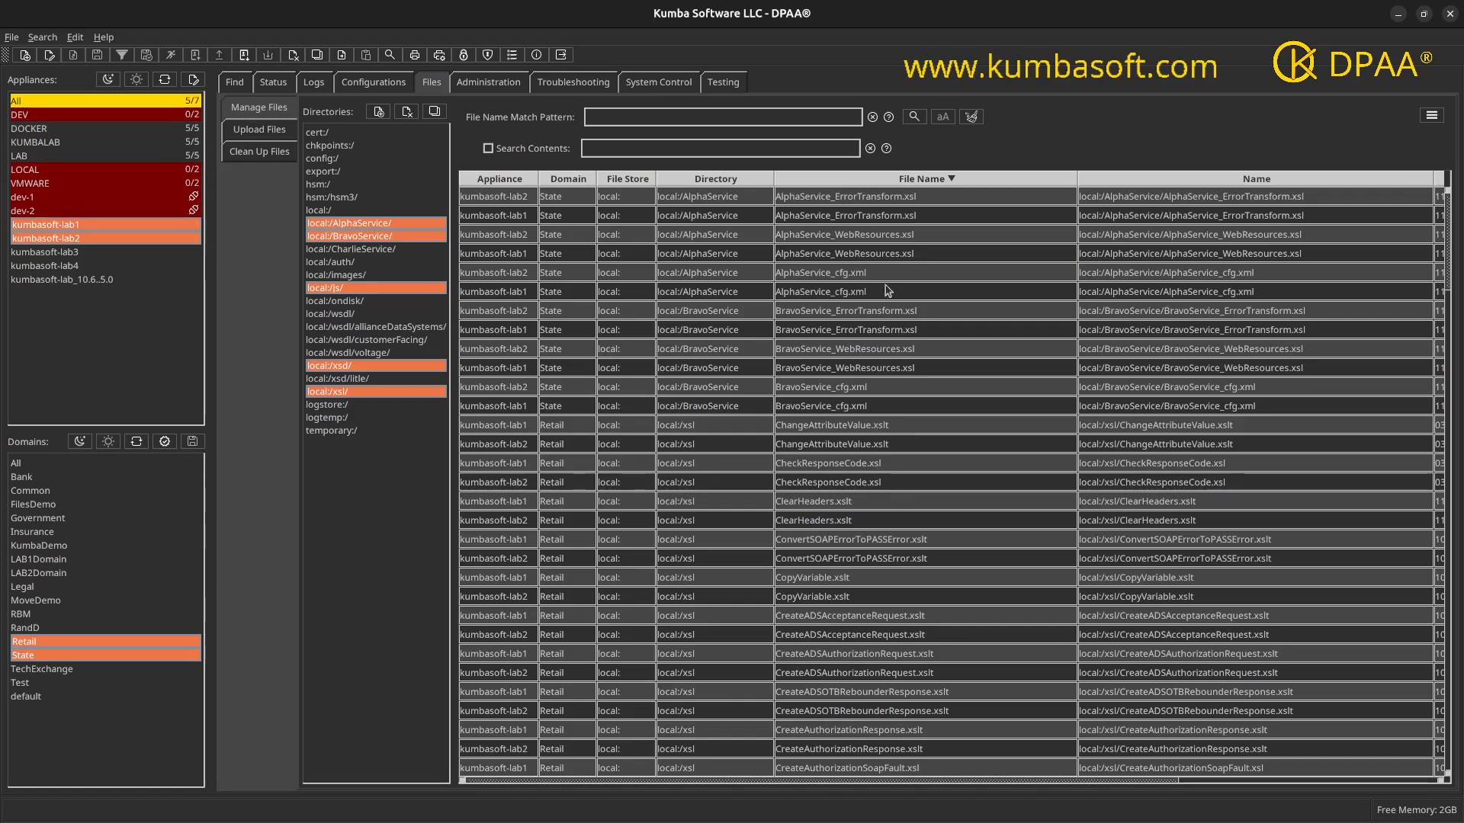
left_click(858, 195)
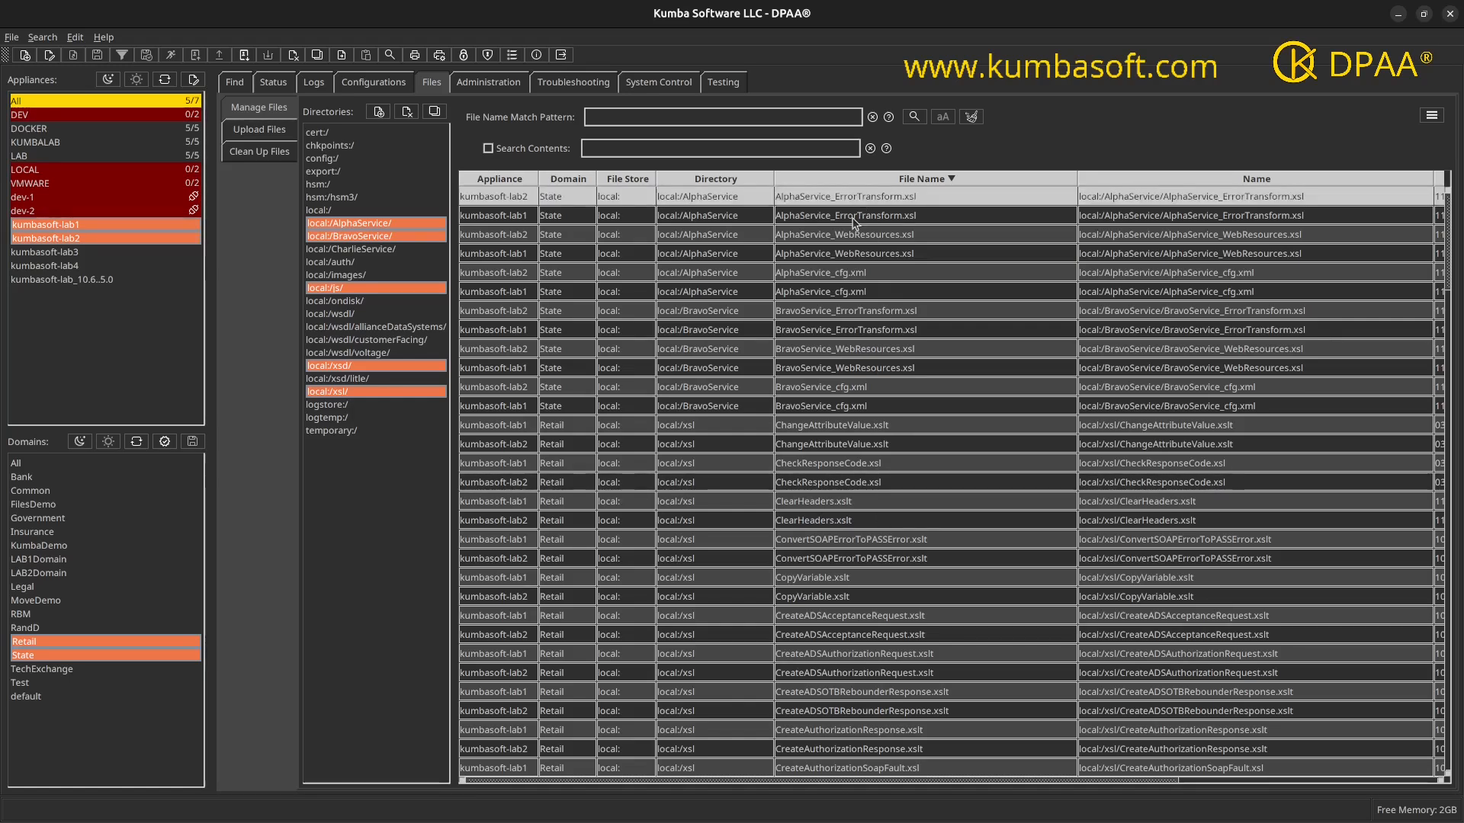
left_click(845, 255, "shift")
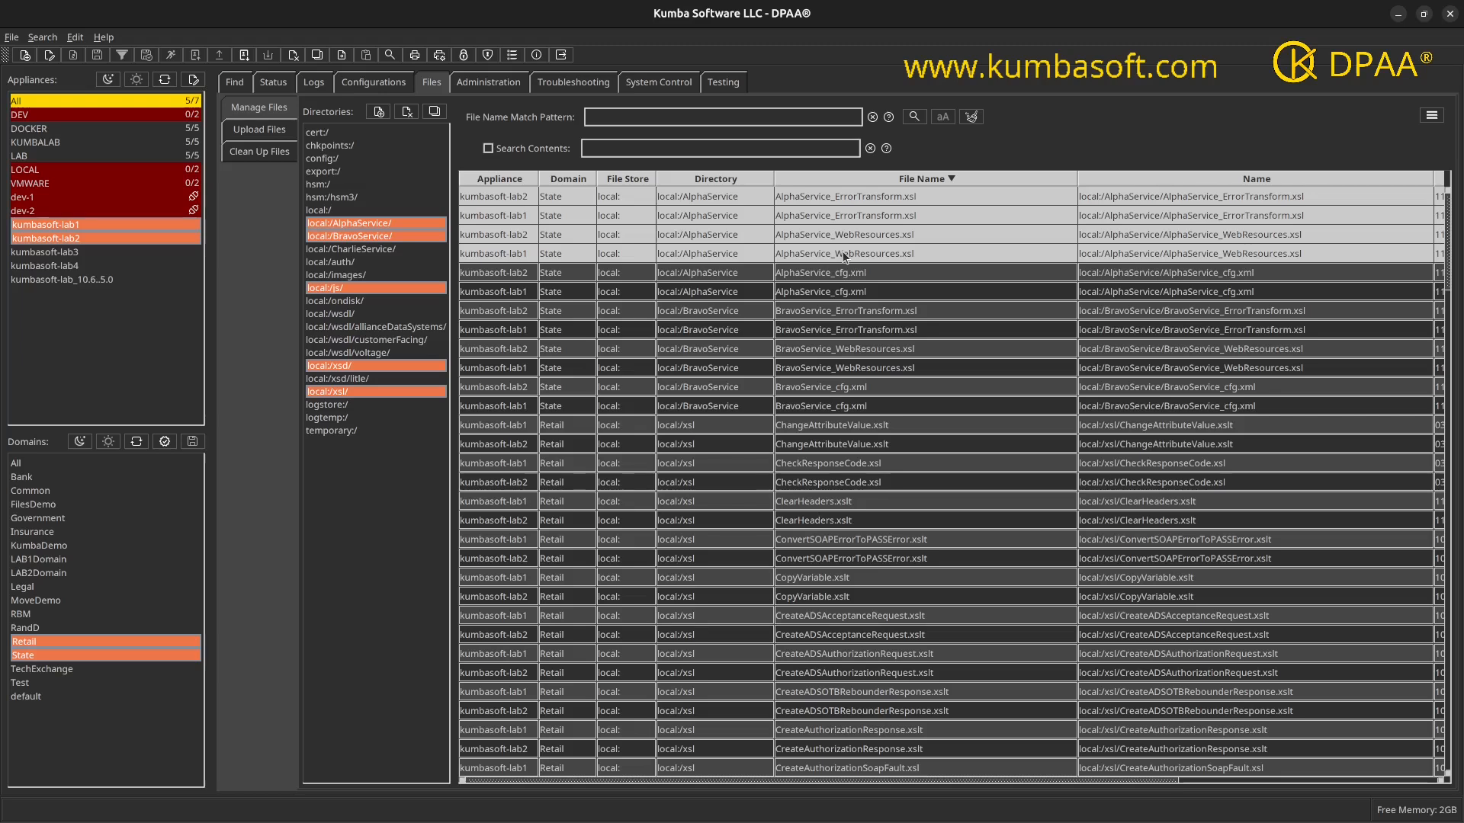
left_click(846, 426, "ctrl")
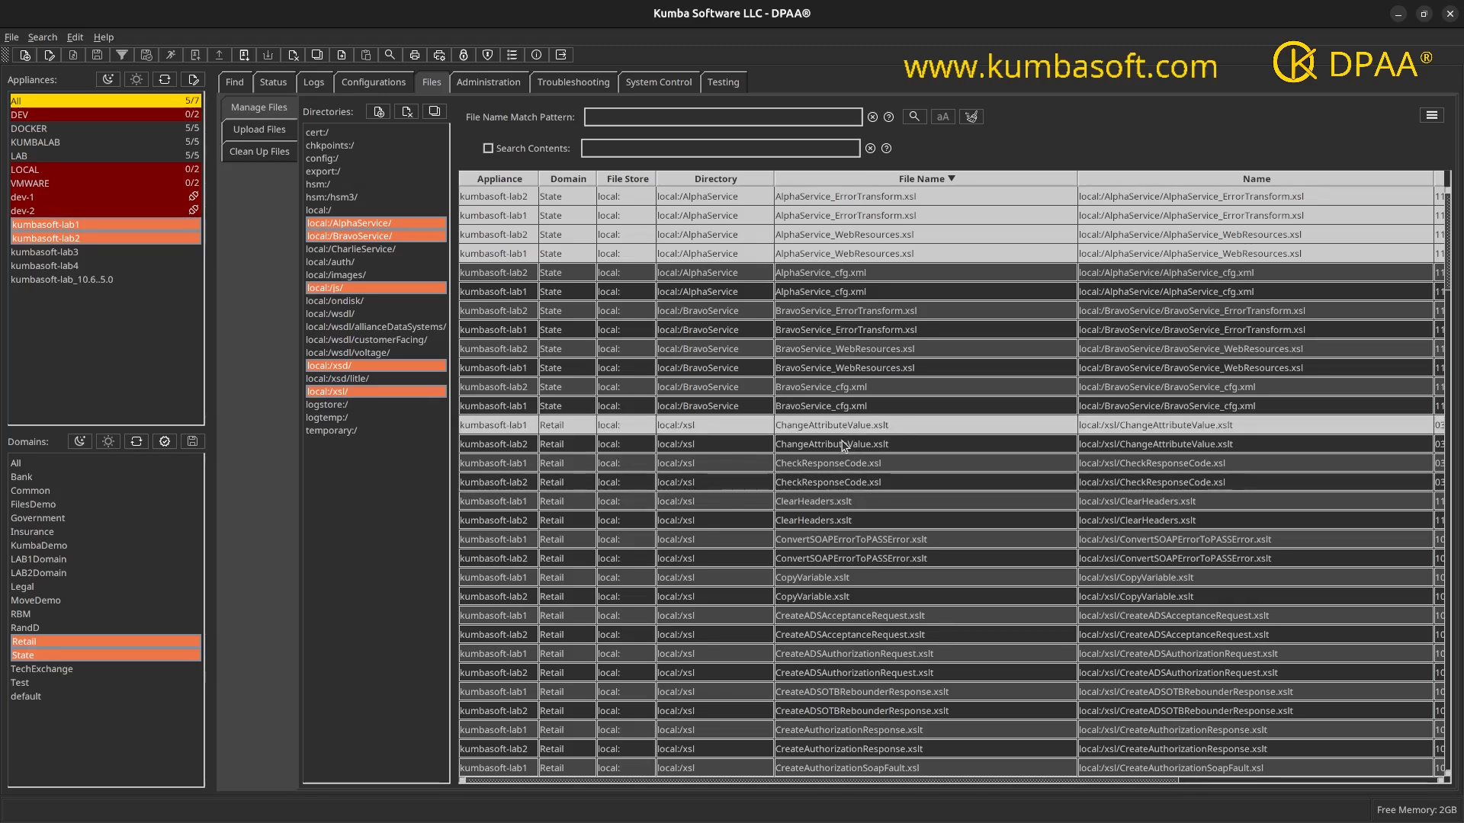
left_click(844, 445, "ctrl")
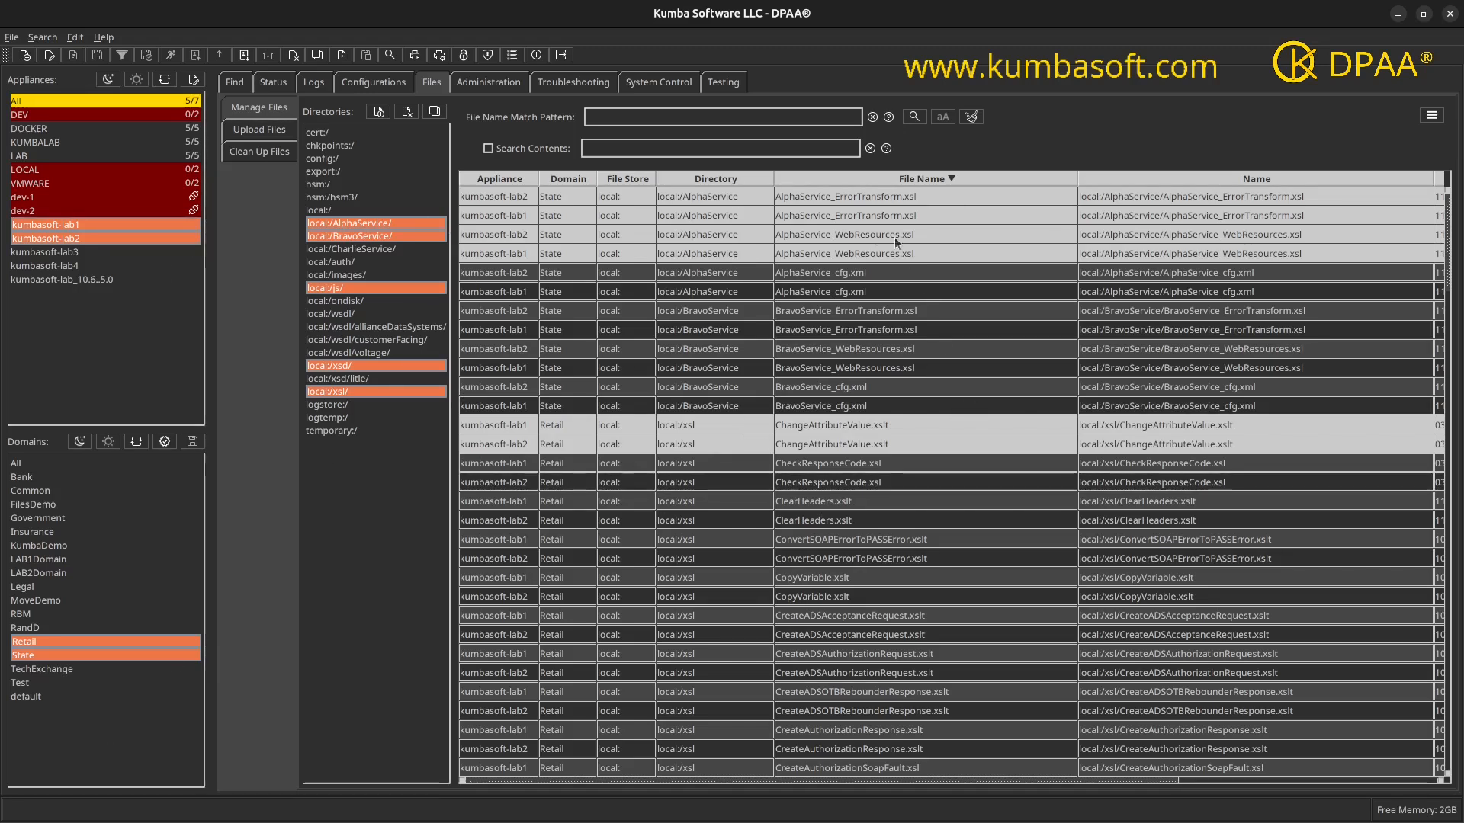
right_click(819, 238)
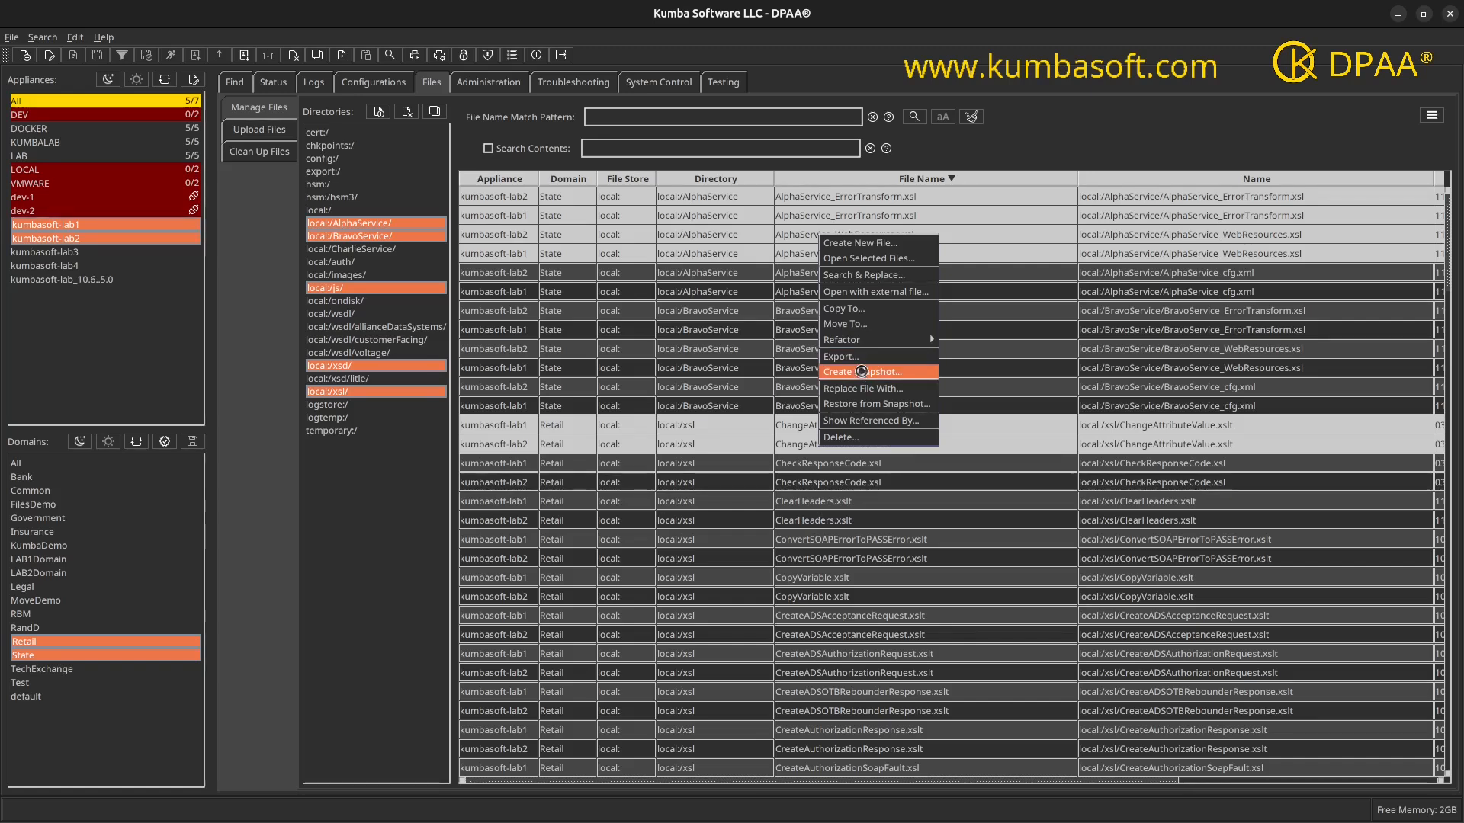
left_click(862, 372)
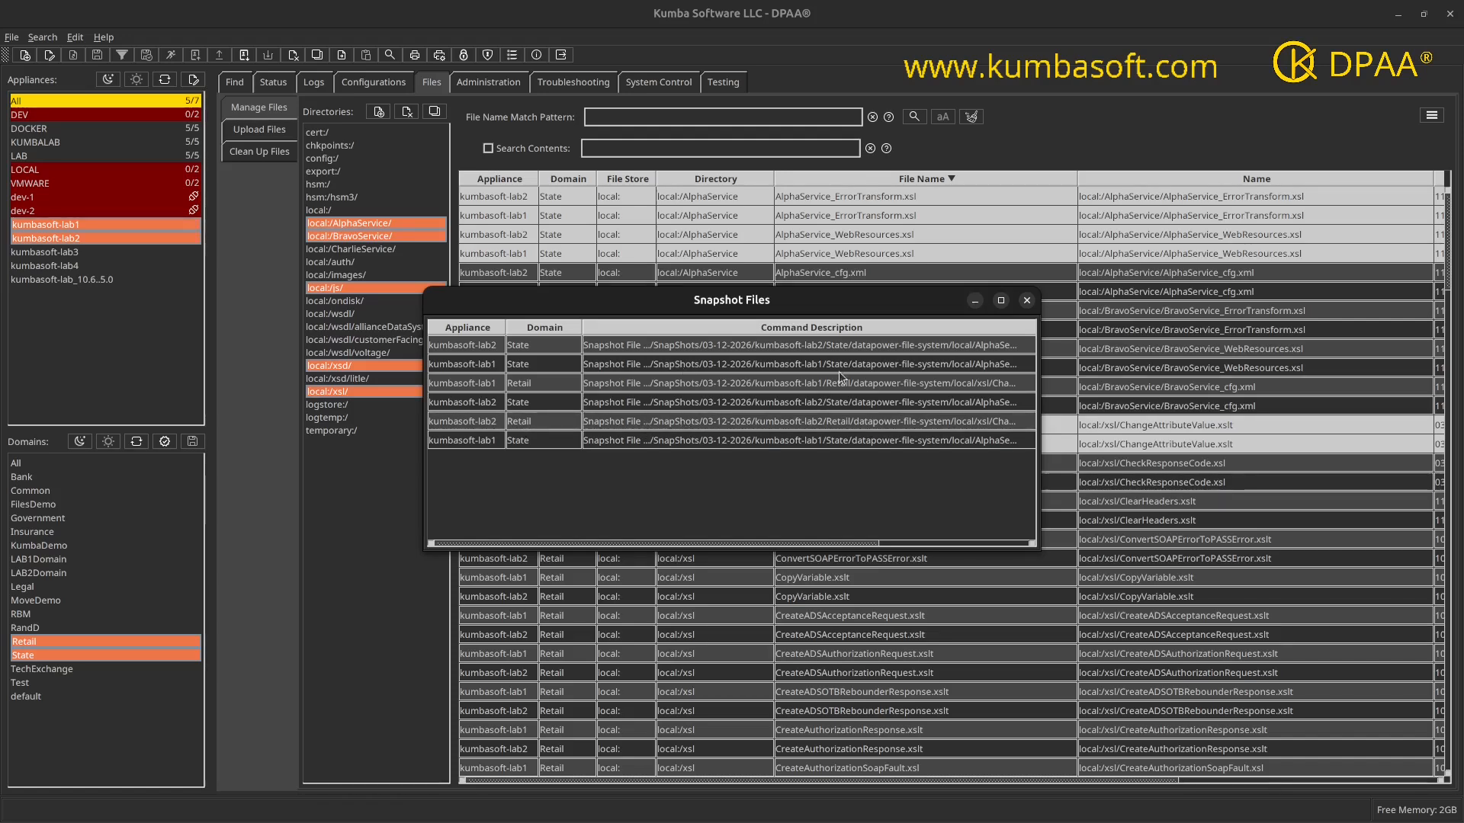
left_click(1026, 301)
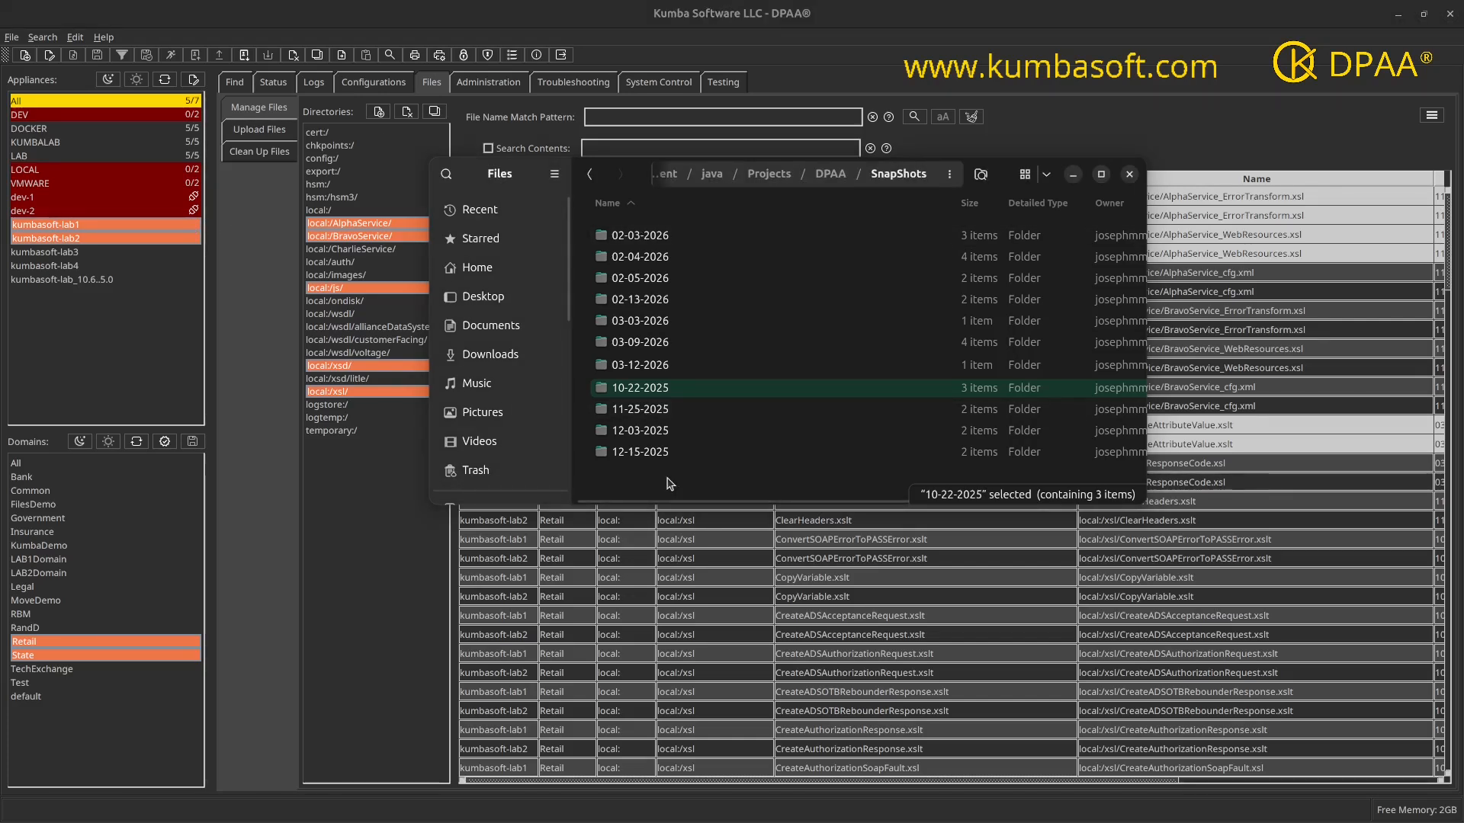
Step: In the file manager's SnapShots folder, open the Retail domain folder of kumbasoft-lab1 under 03-12-2026
left_click(641, 368)
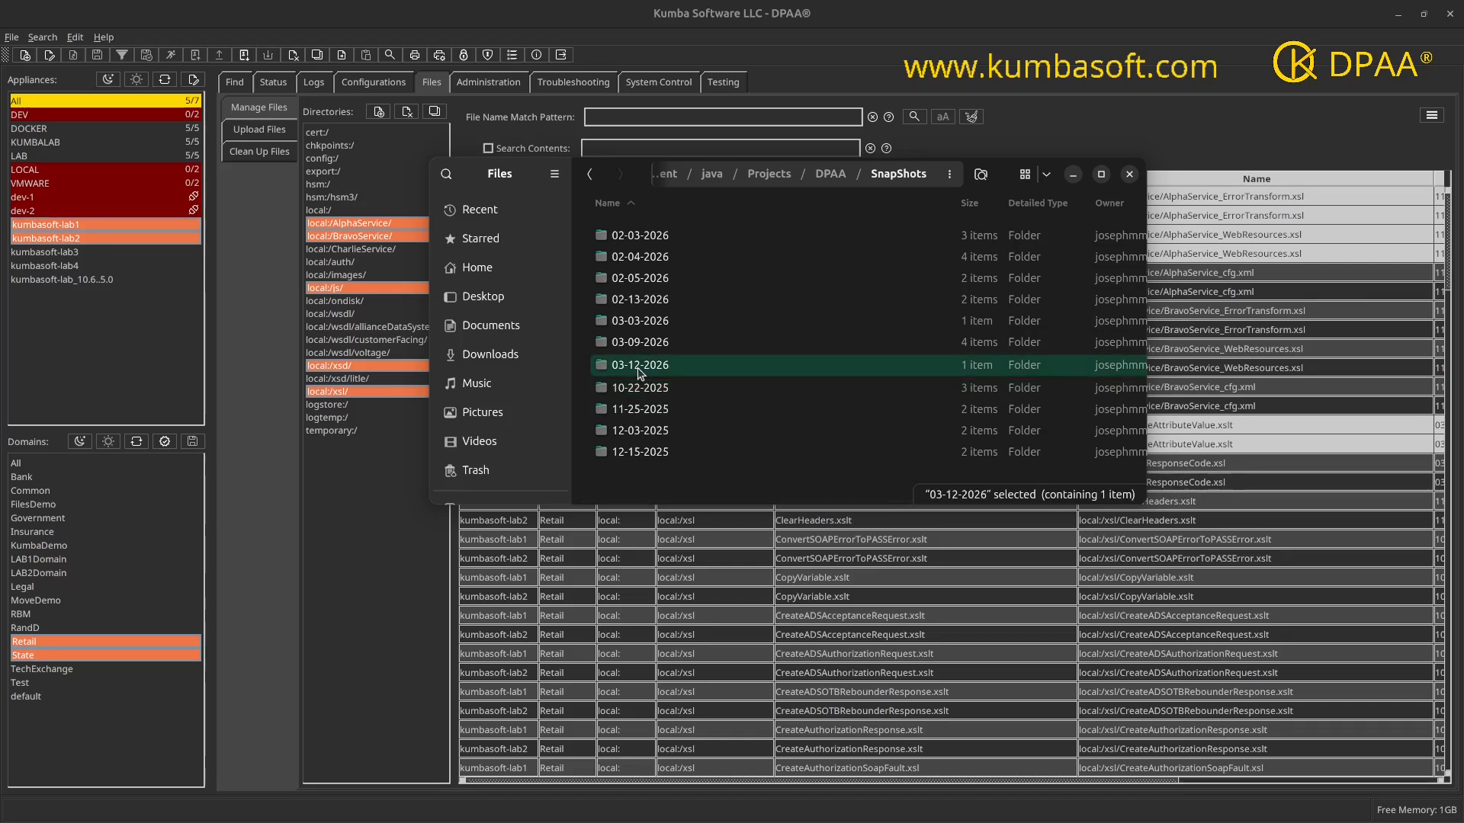
double_click(638, 366)
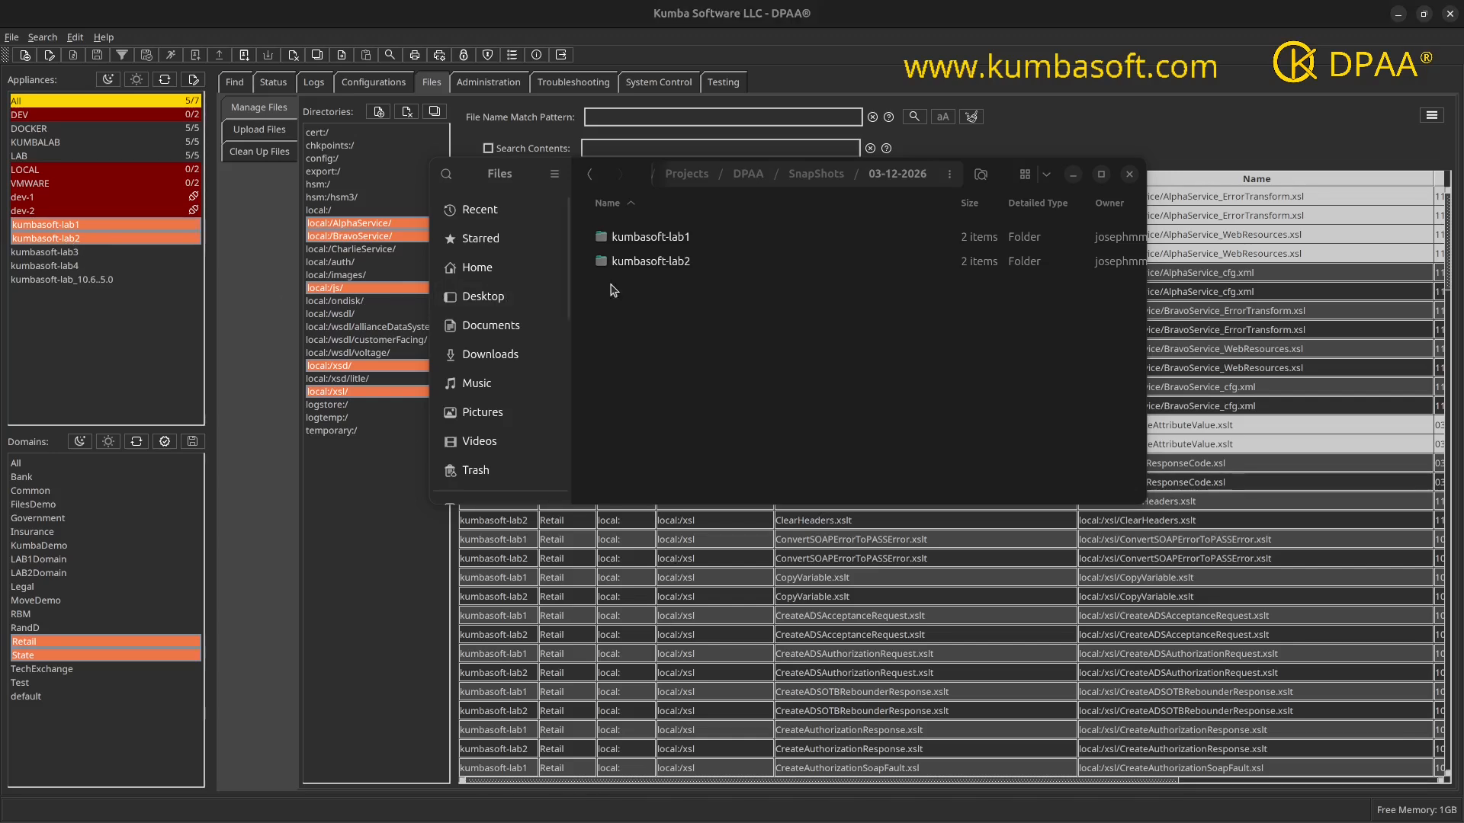
double_click(642, 244)
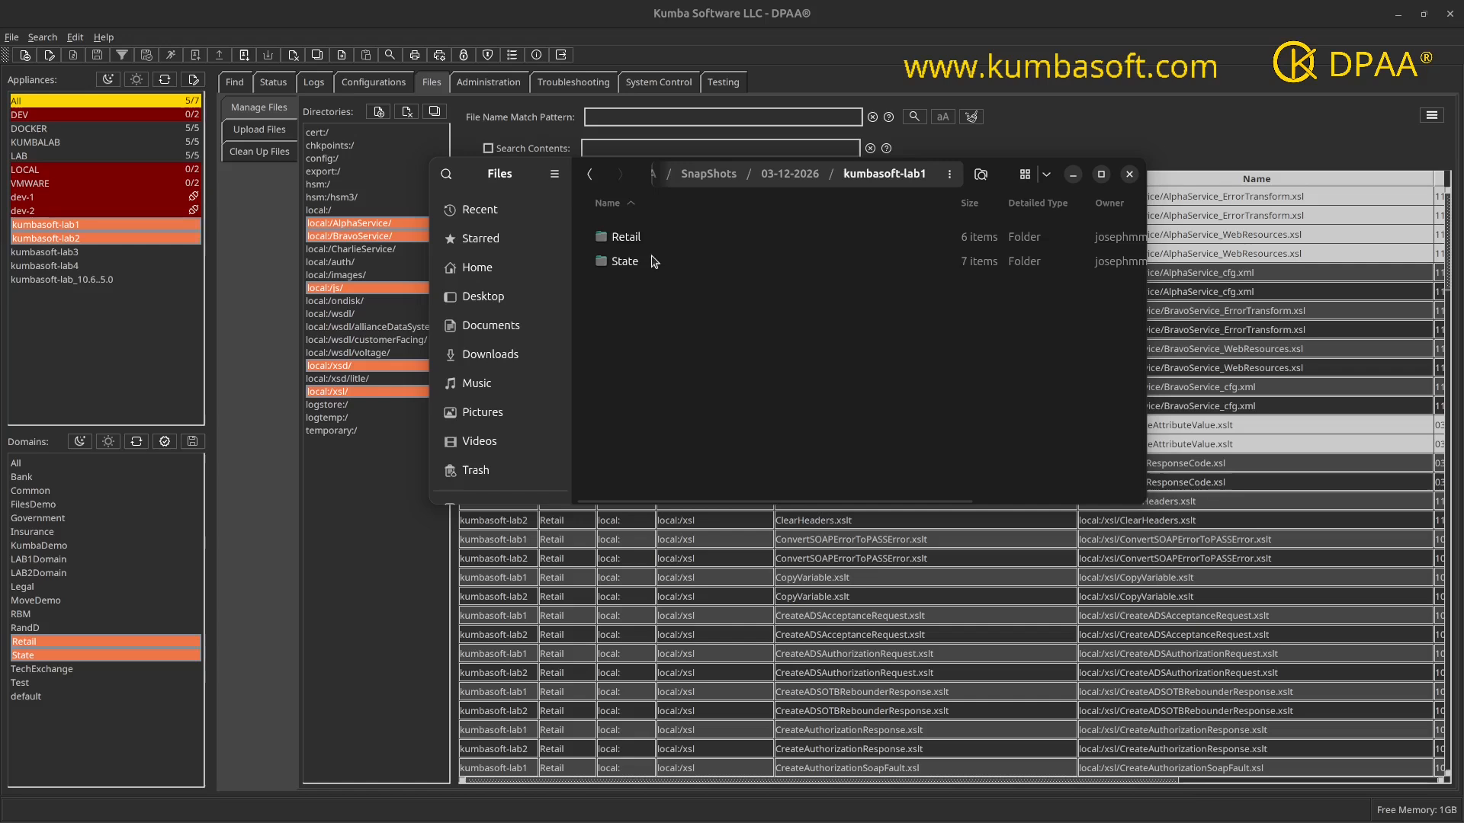
double_click(633, 241)
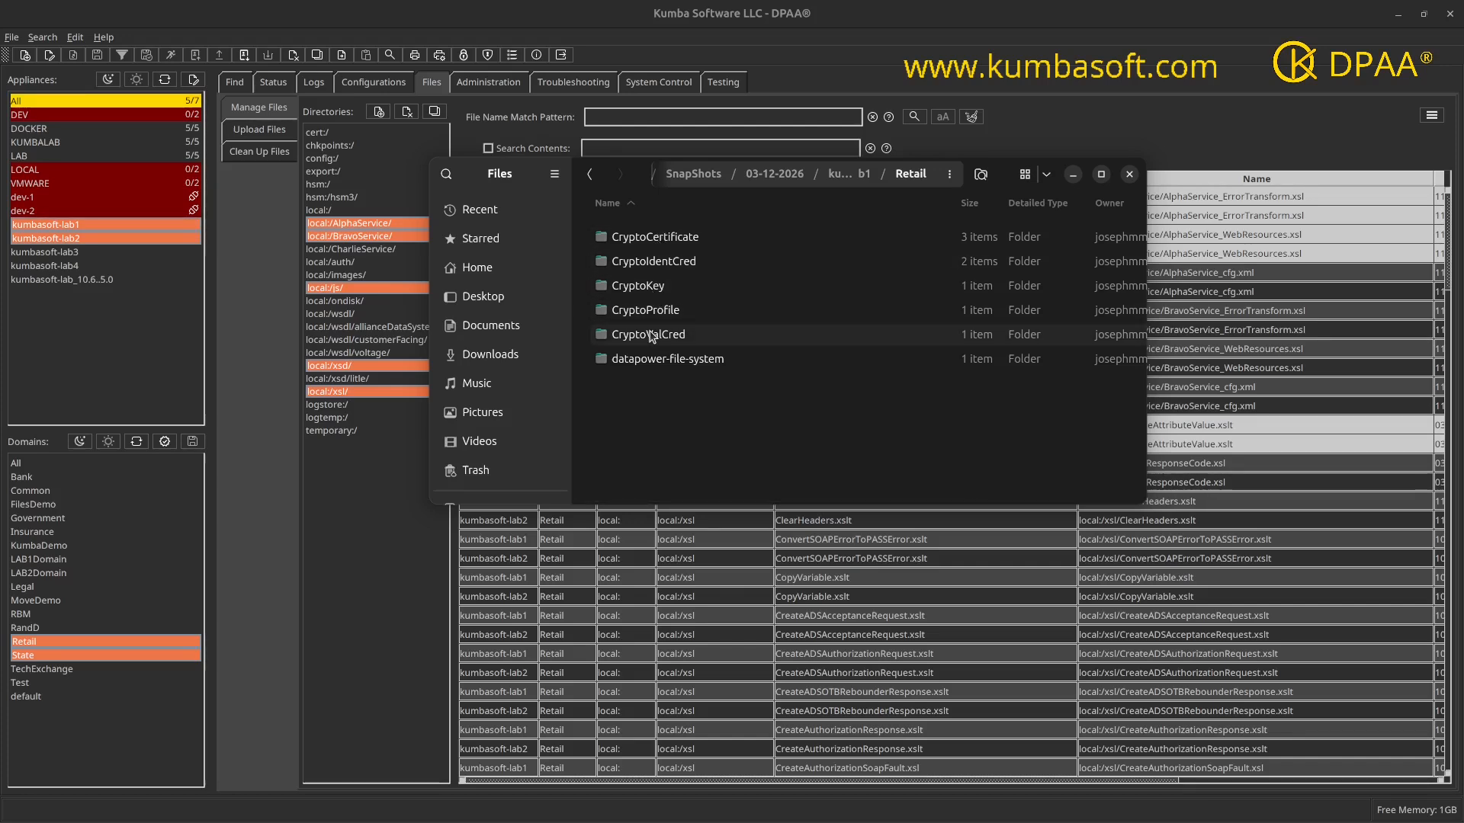
Step: Examine the XML files saved in the Retail snapshot's CryptoIdentCred and CryptoCertificate folders
left_click(653, 263)
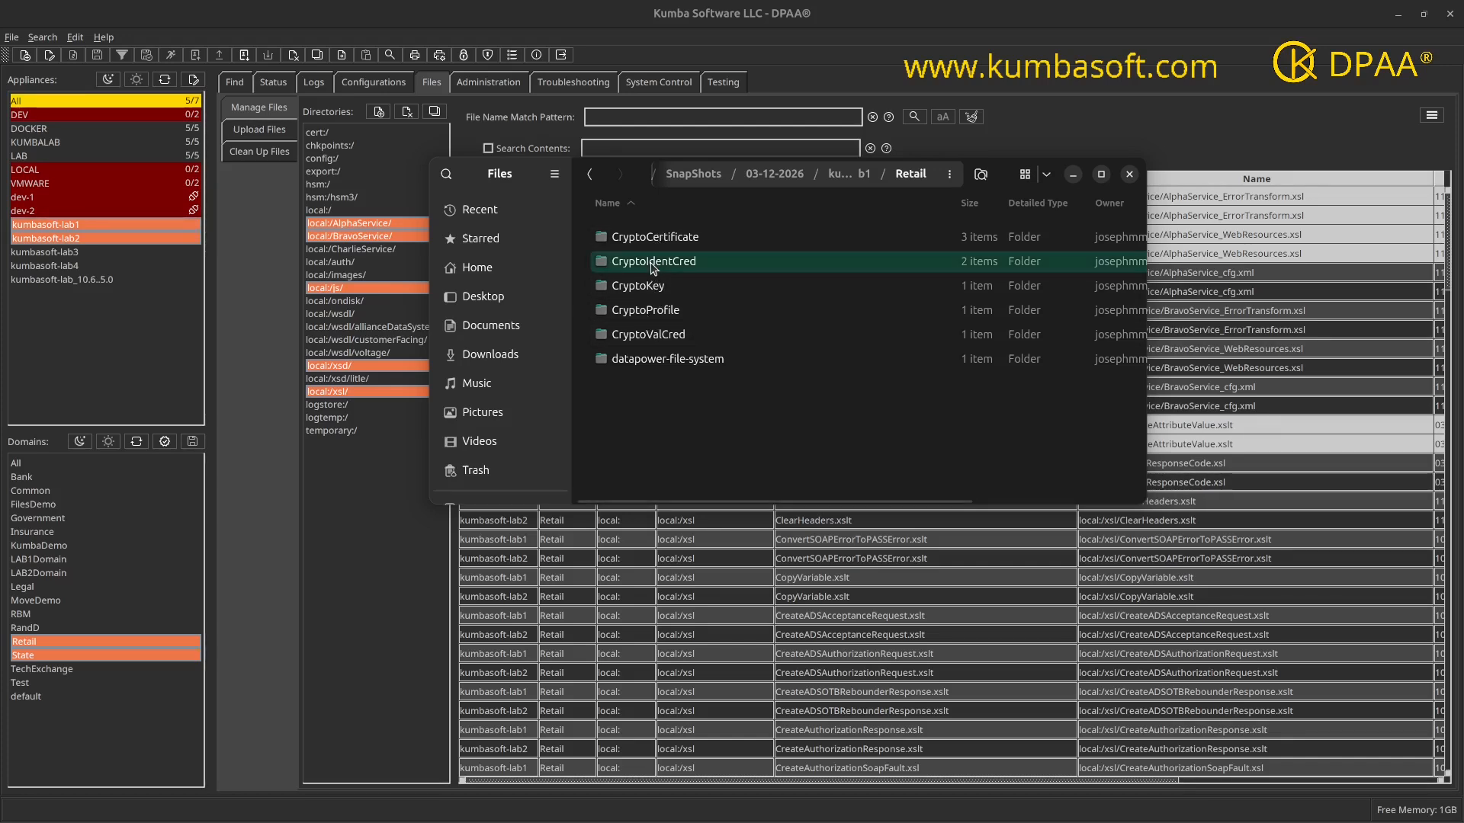
double_click(653, 264)
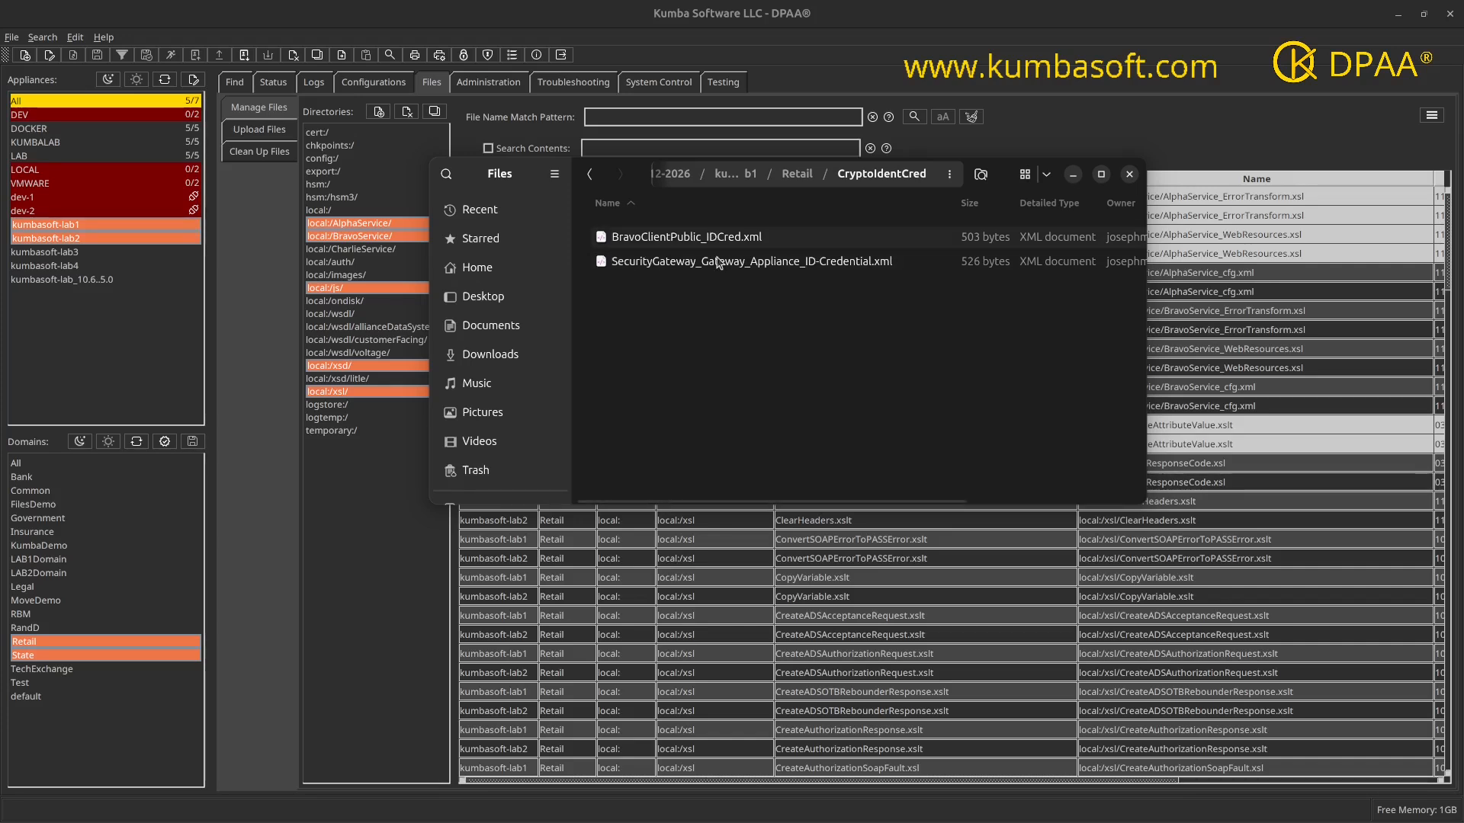
left_click(798, 175)
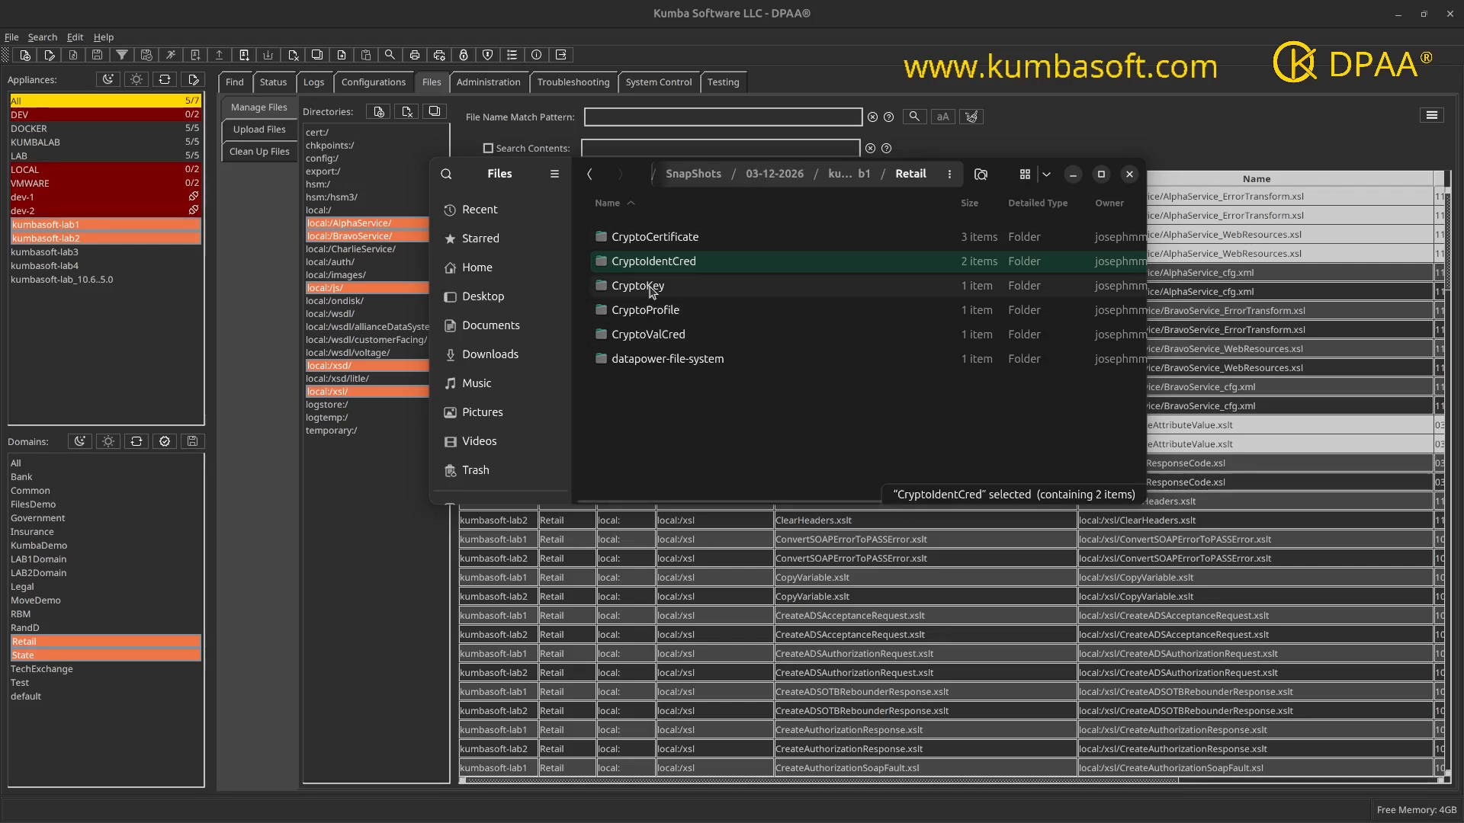
double_click(654, 237)
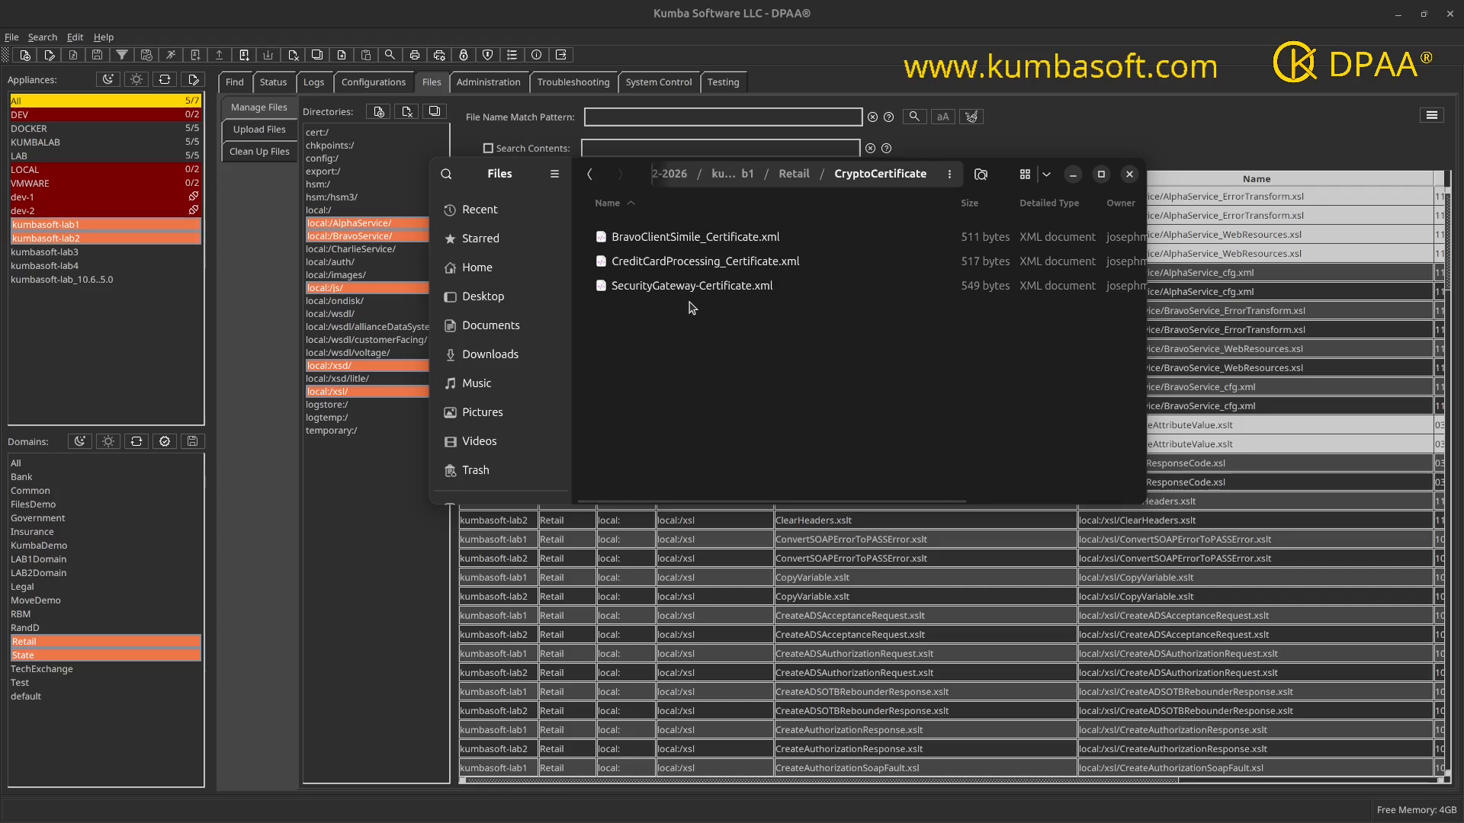
Step: Open the Retail snapshot's datapower-file-system/local/xsl folder and inspect the stylesheet saved there
left_click(793, 180)
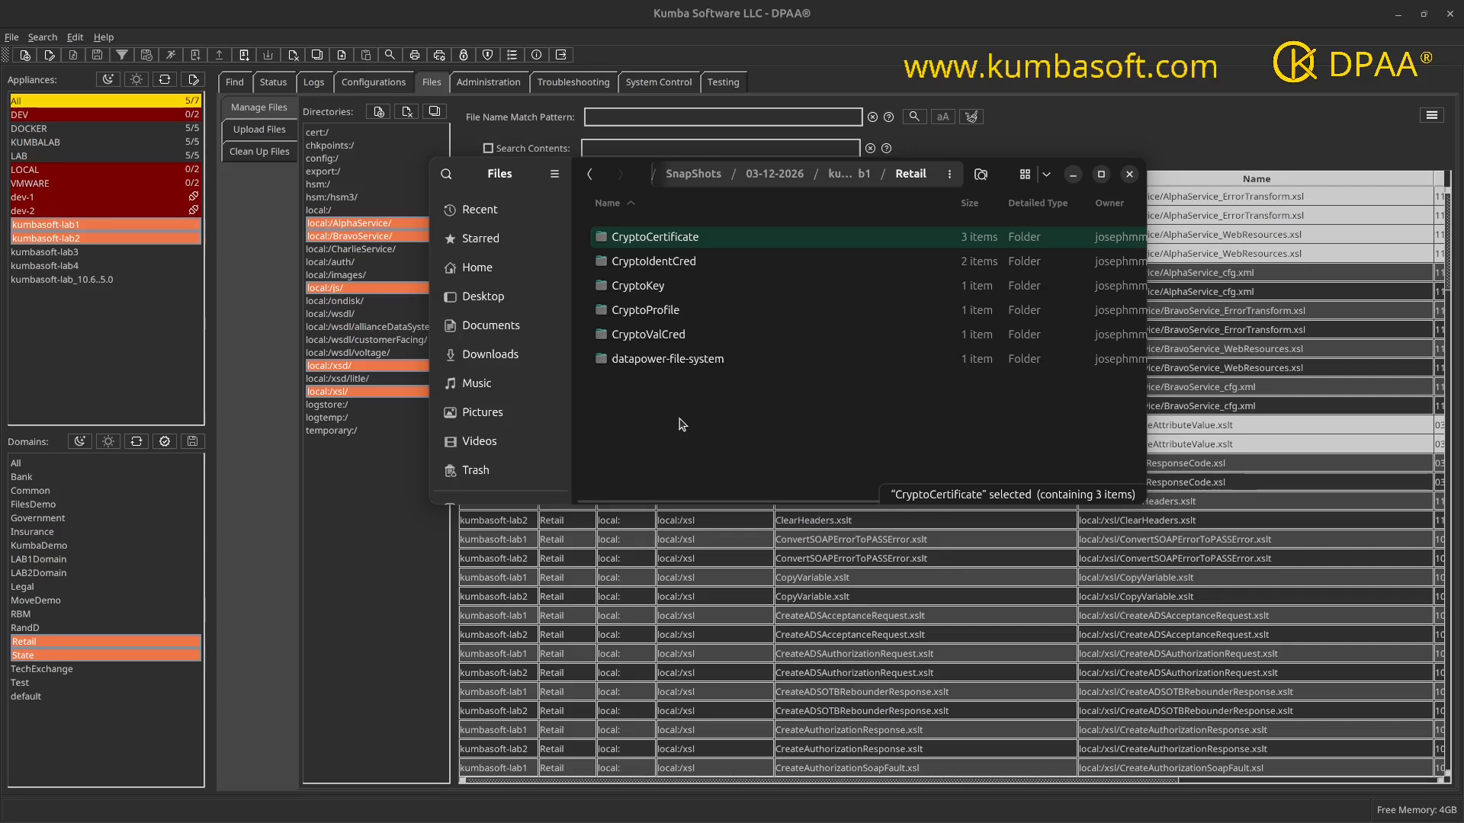
double_click(639, 359)
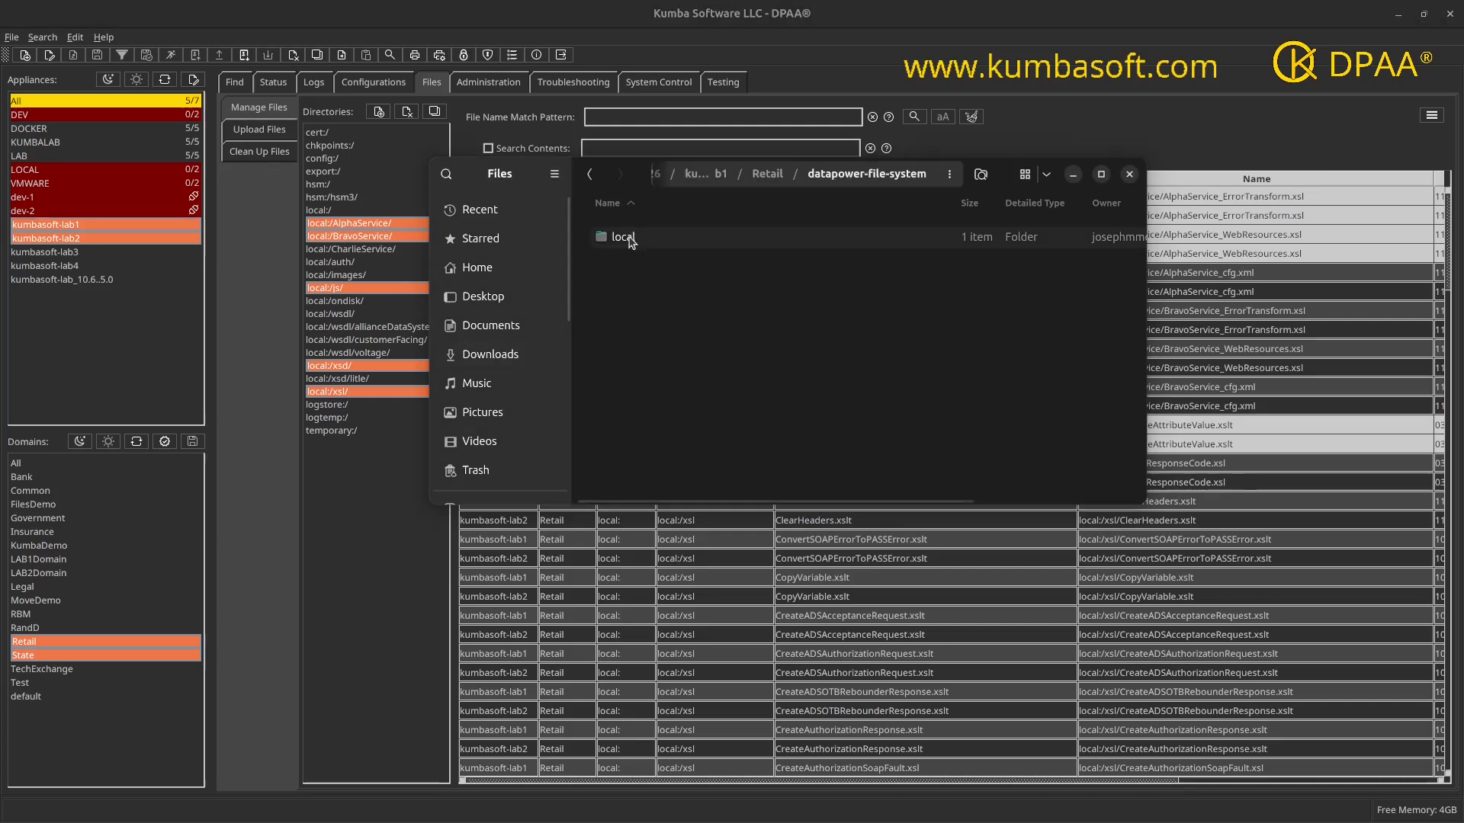
left_click(625, 242)
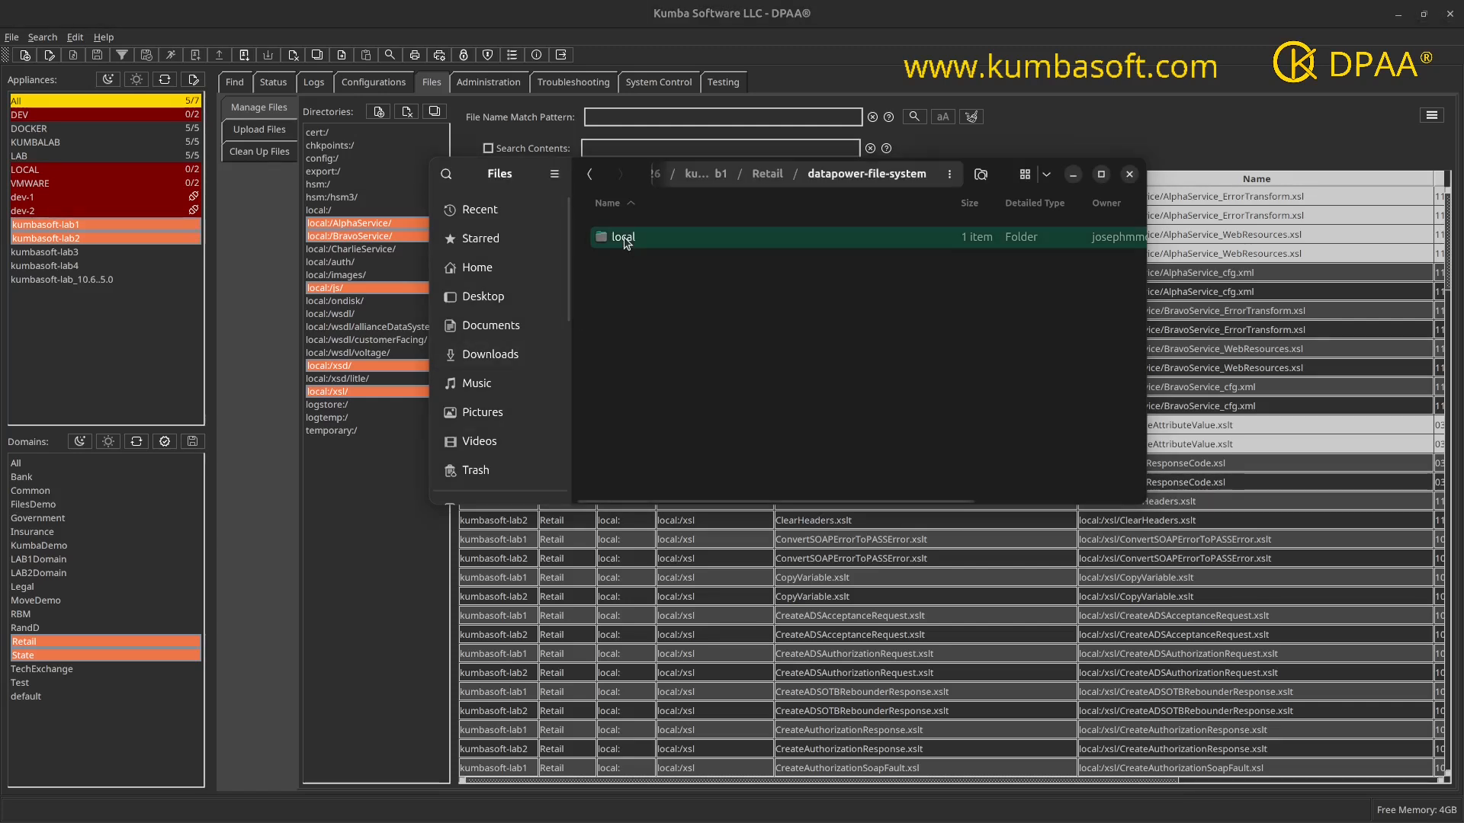
double_click(623, 243)
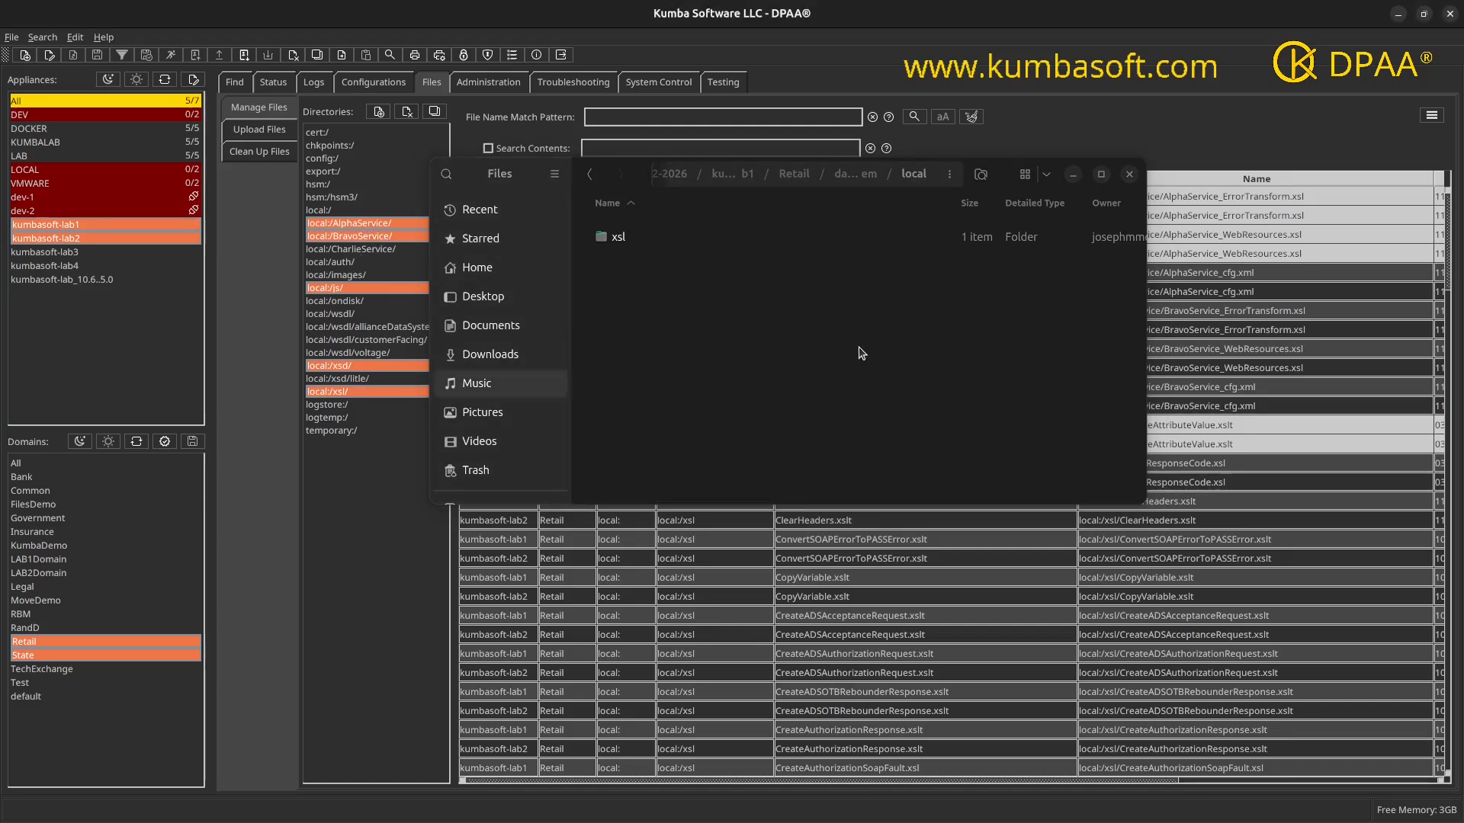
left_click_drag(1003, 174, 995, 459)
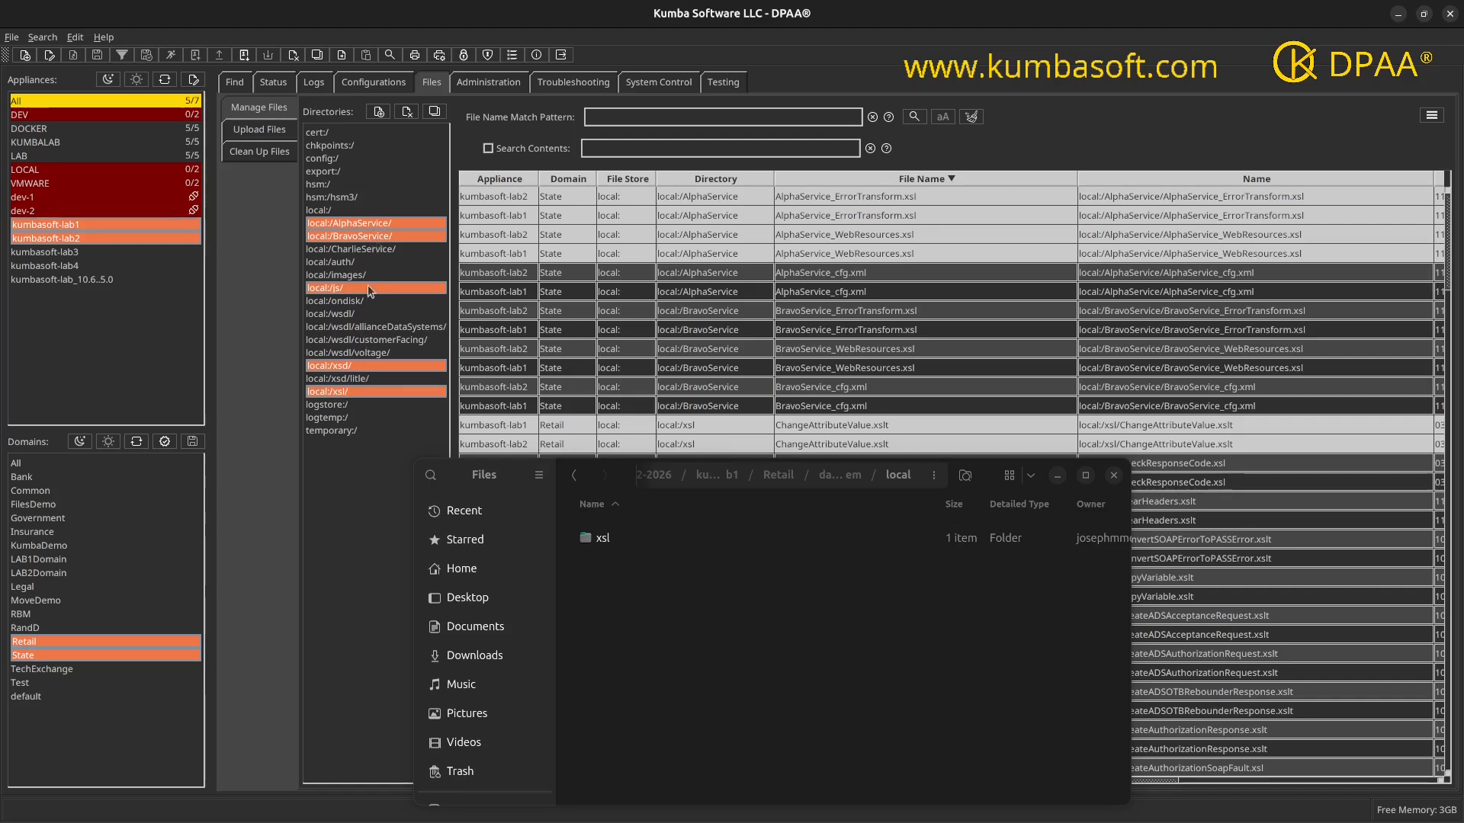
left_click_drag(596, 478, 596, 442)
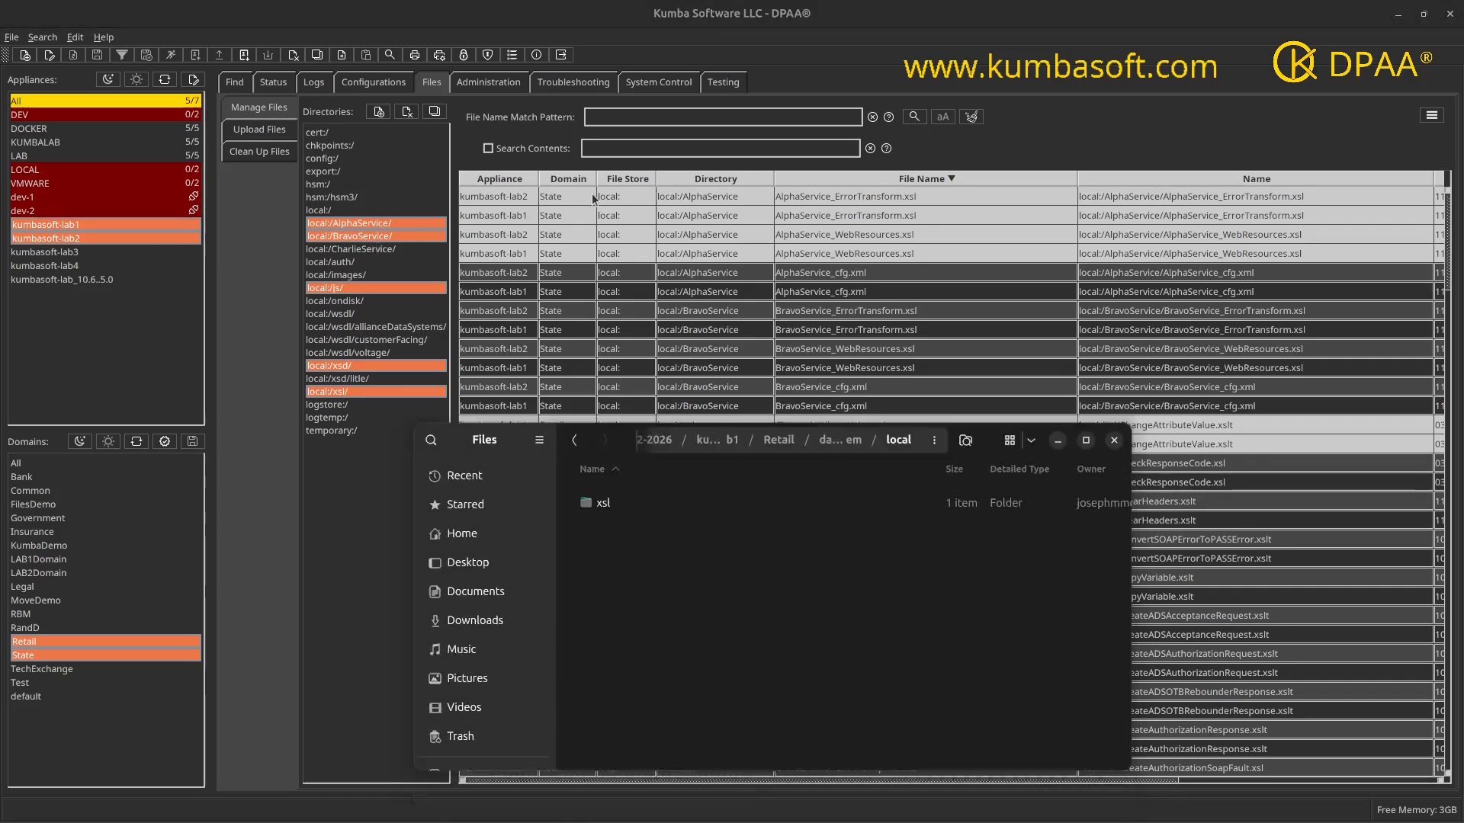
left_click_drag(593, 199, 583, 164)
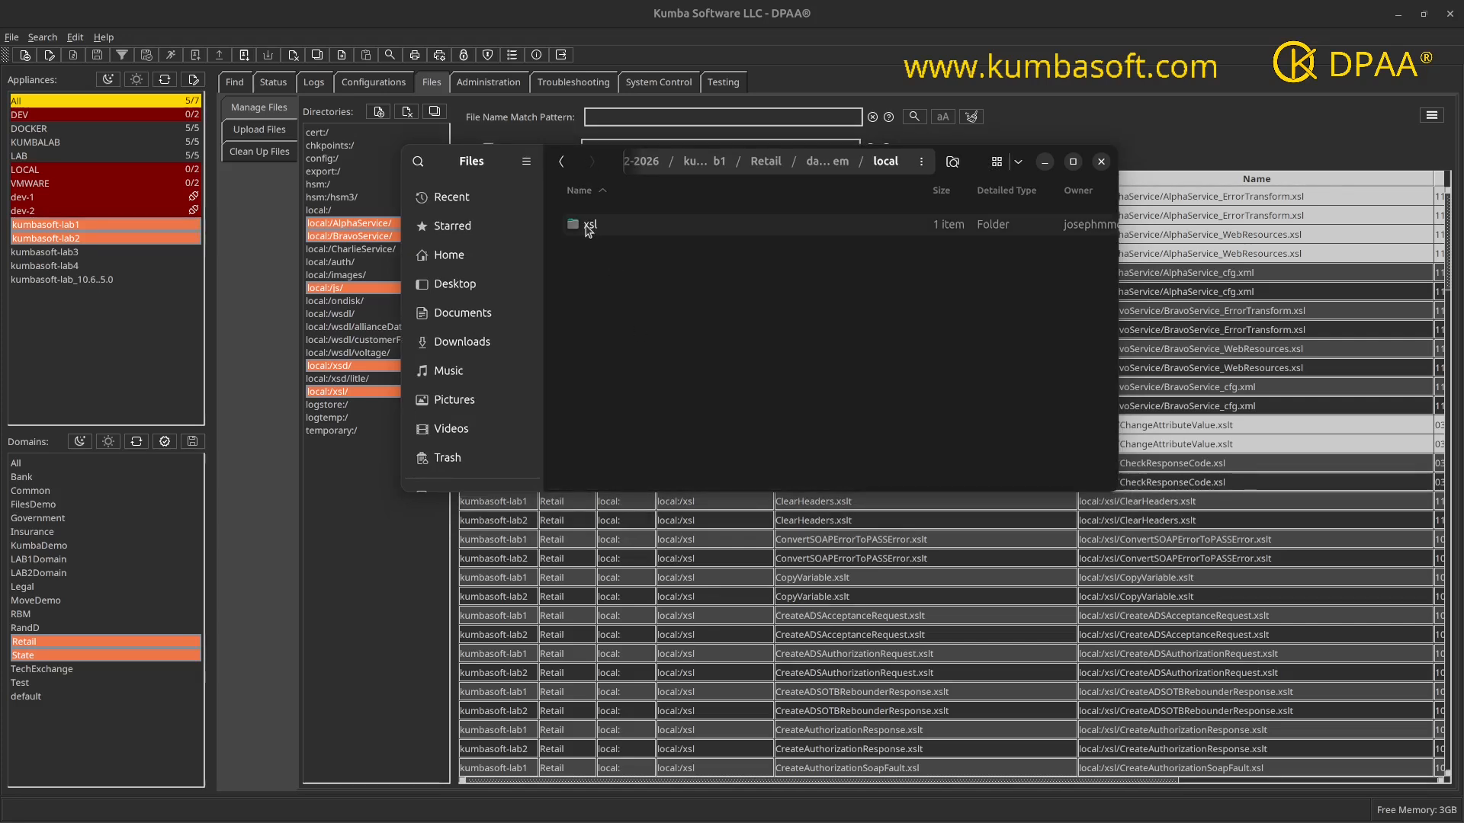
double_click(589, 226)
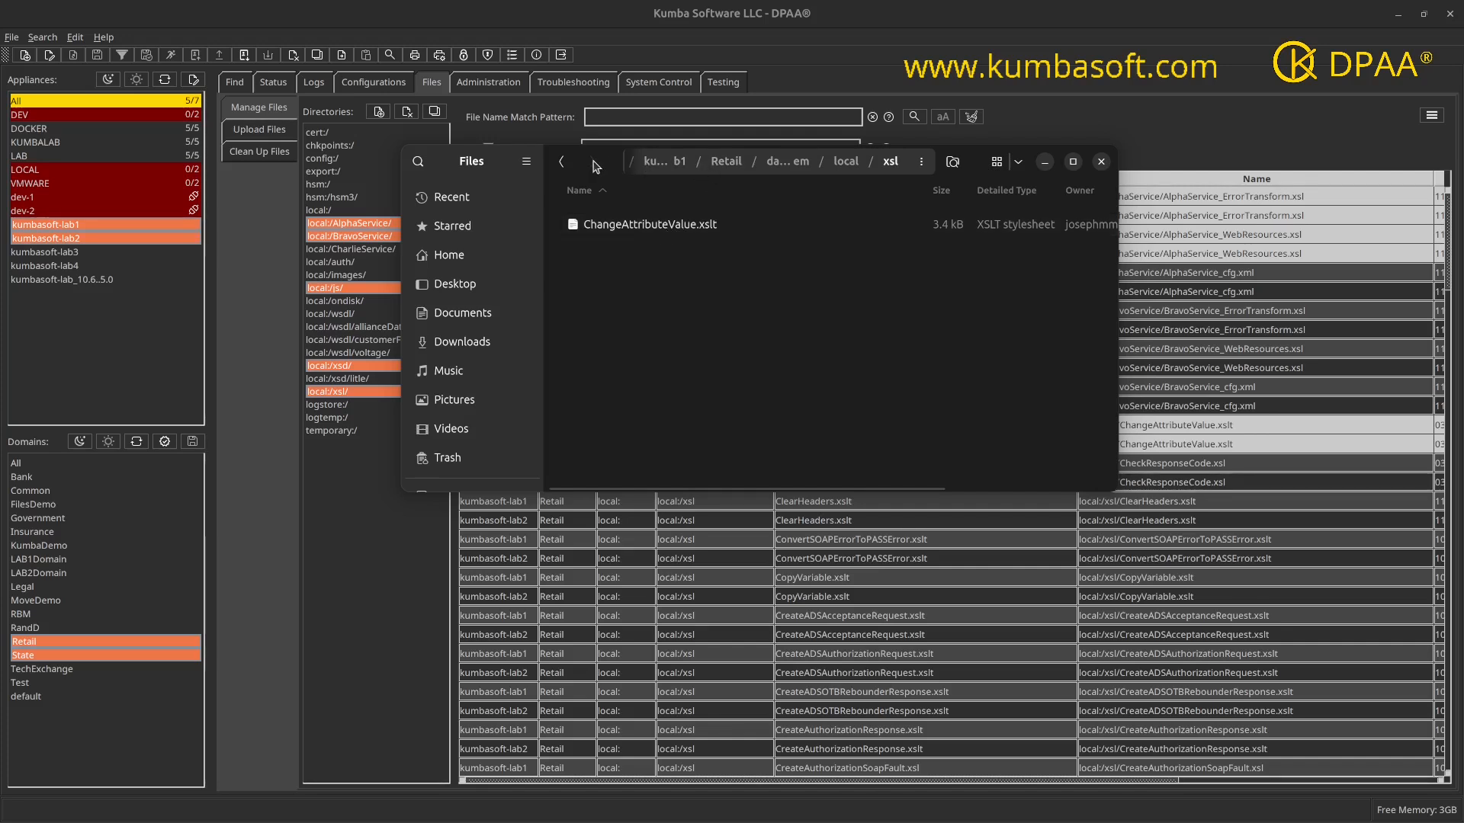
left_click_drag(597, 166, 591, 87)
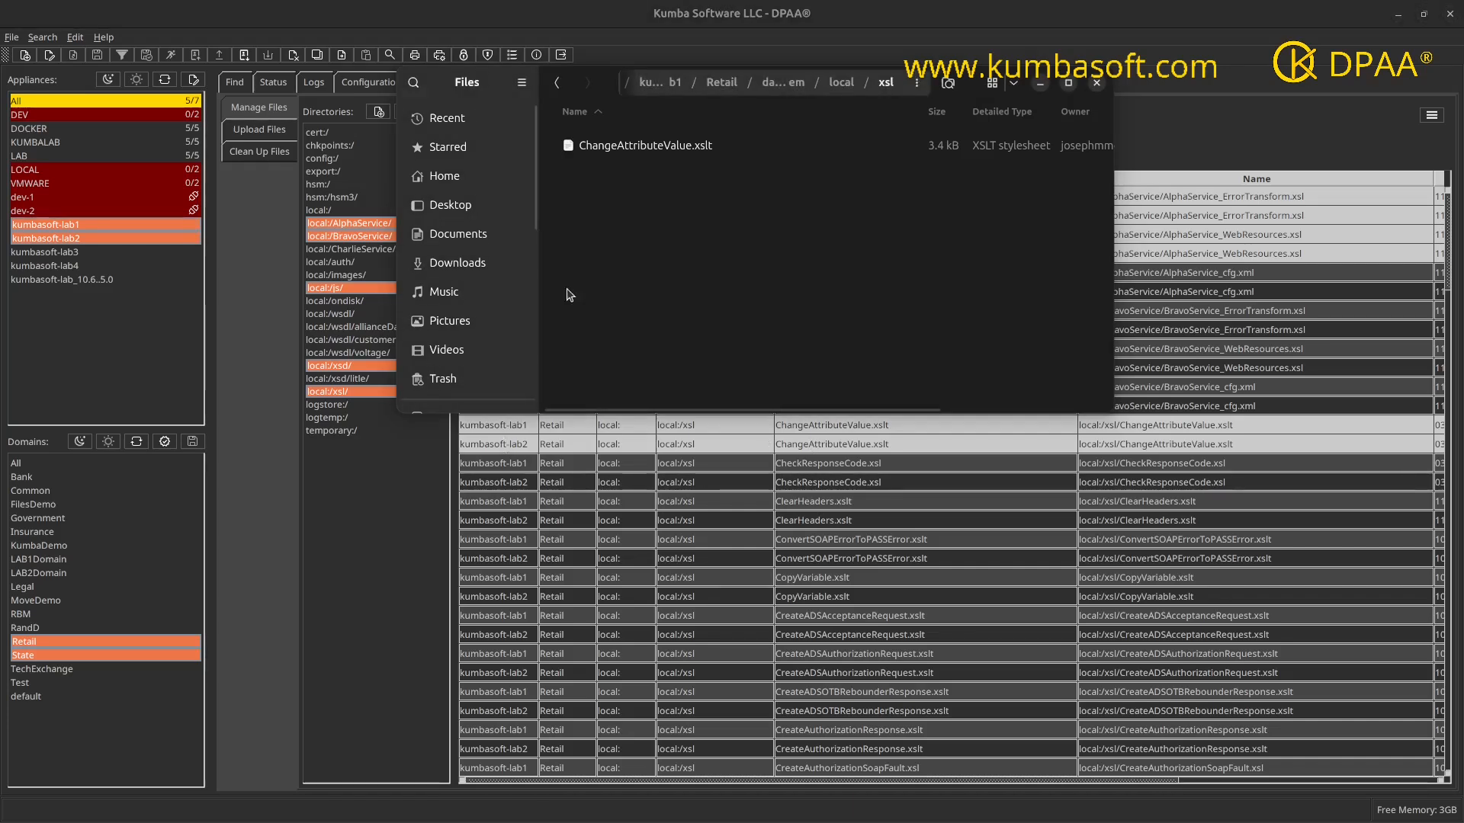
Step: View the domain folders saved for kumbasoft-lab2 under 03-12-2026, and move the file manager out of the way
left_click(667, 88)
left_click(761, 90)
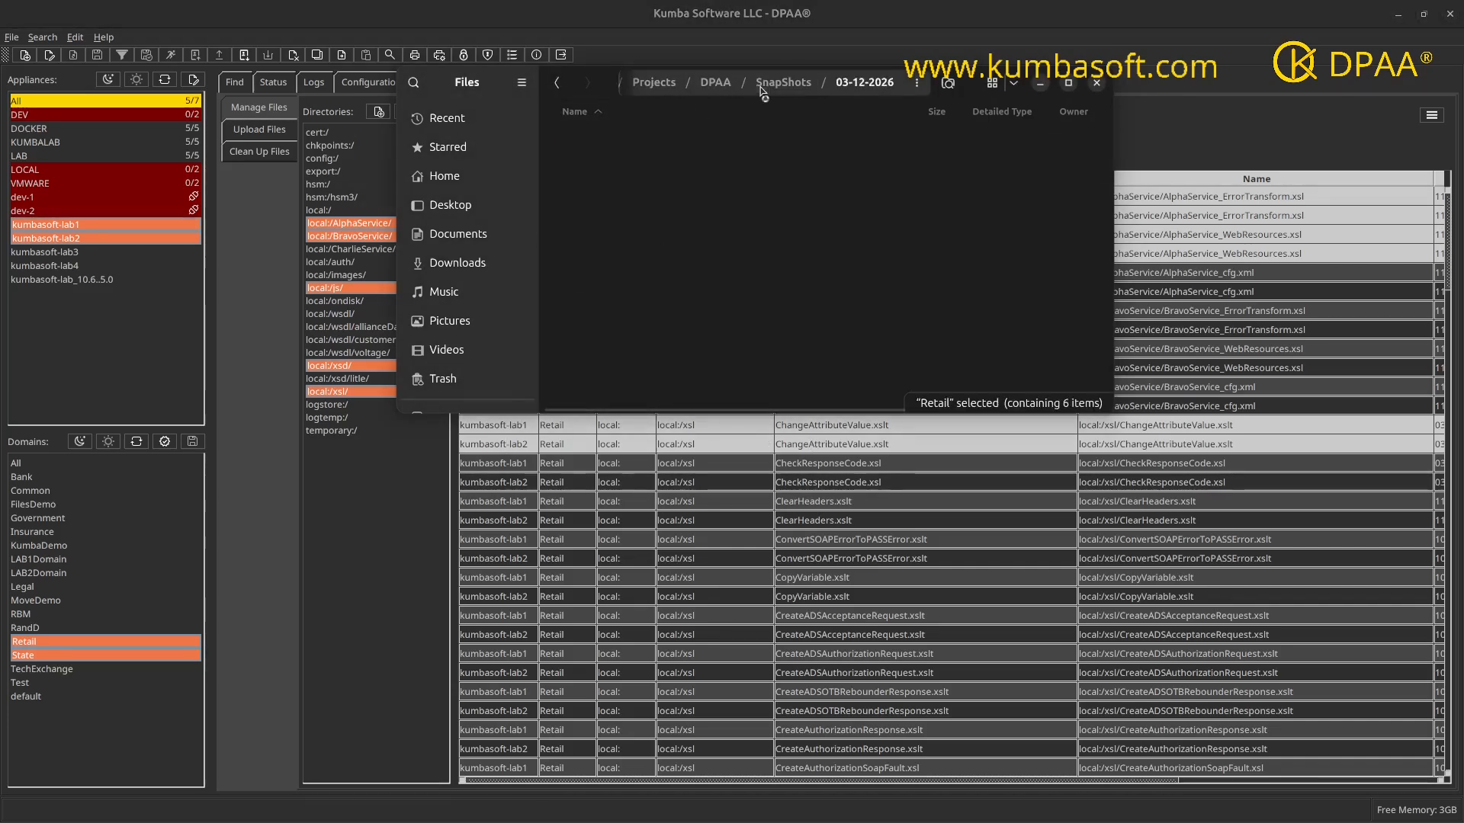
double_click(654, 171)
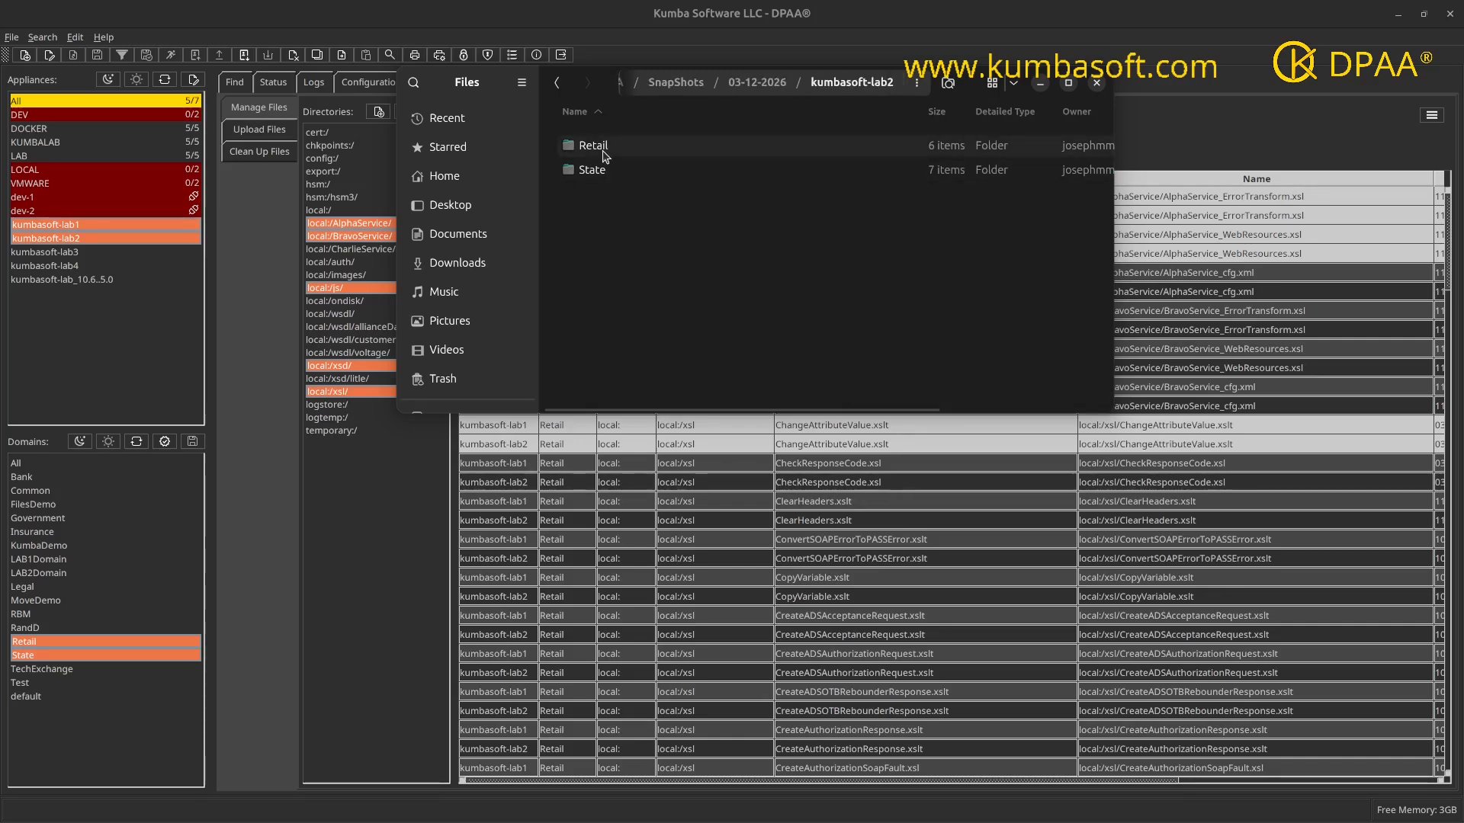
left_click(815, 435)
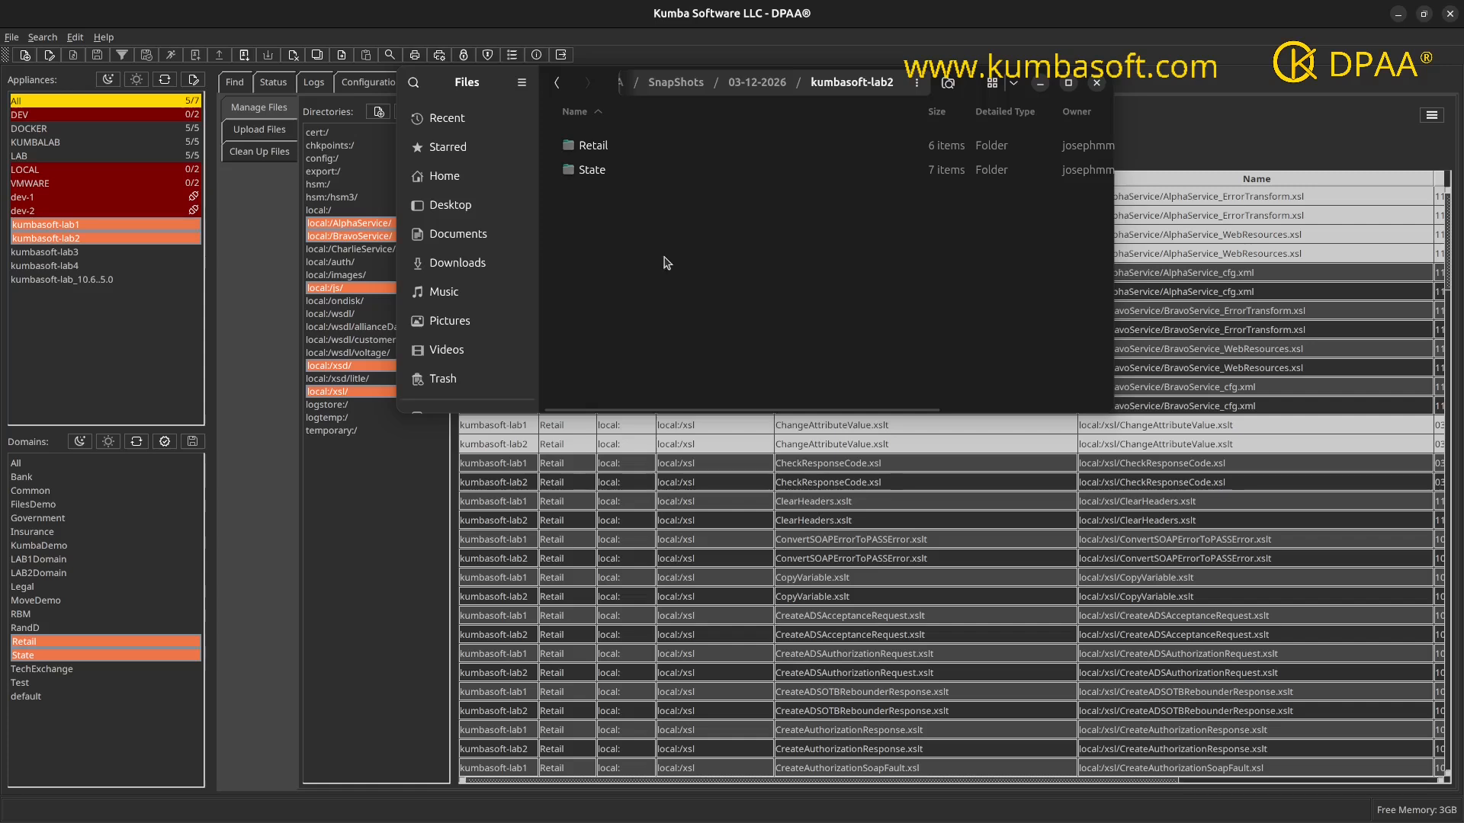
left_click(666, 247)
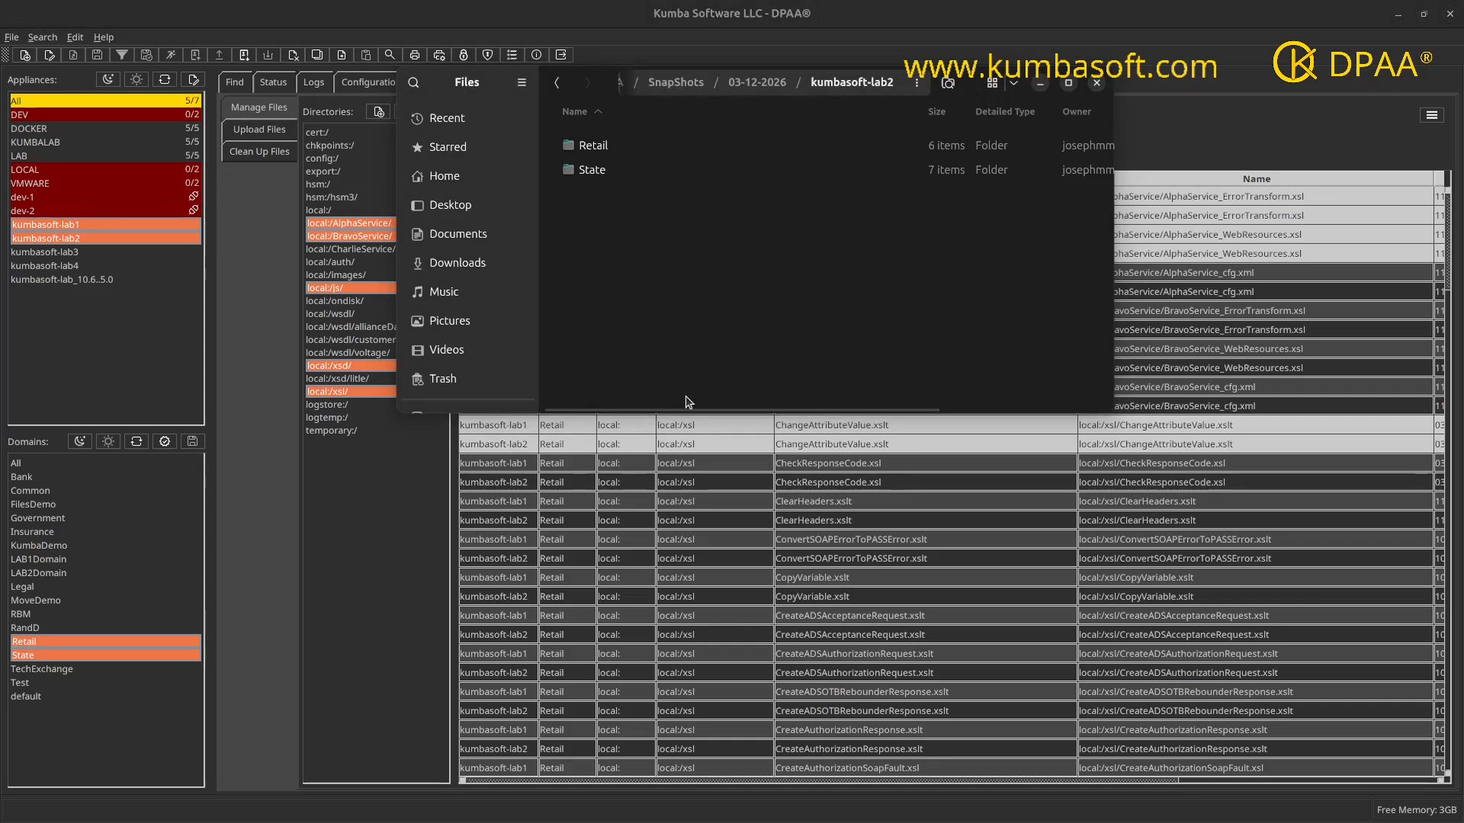
left_click(567, 435)
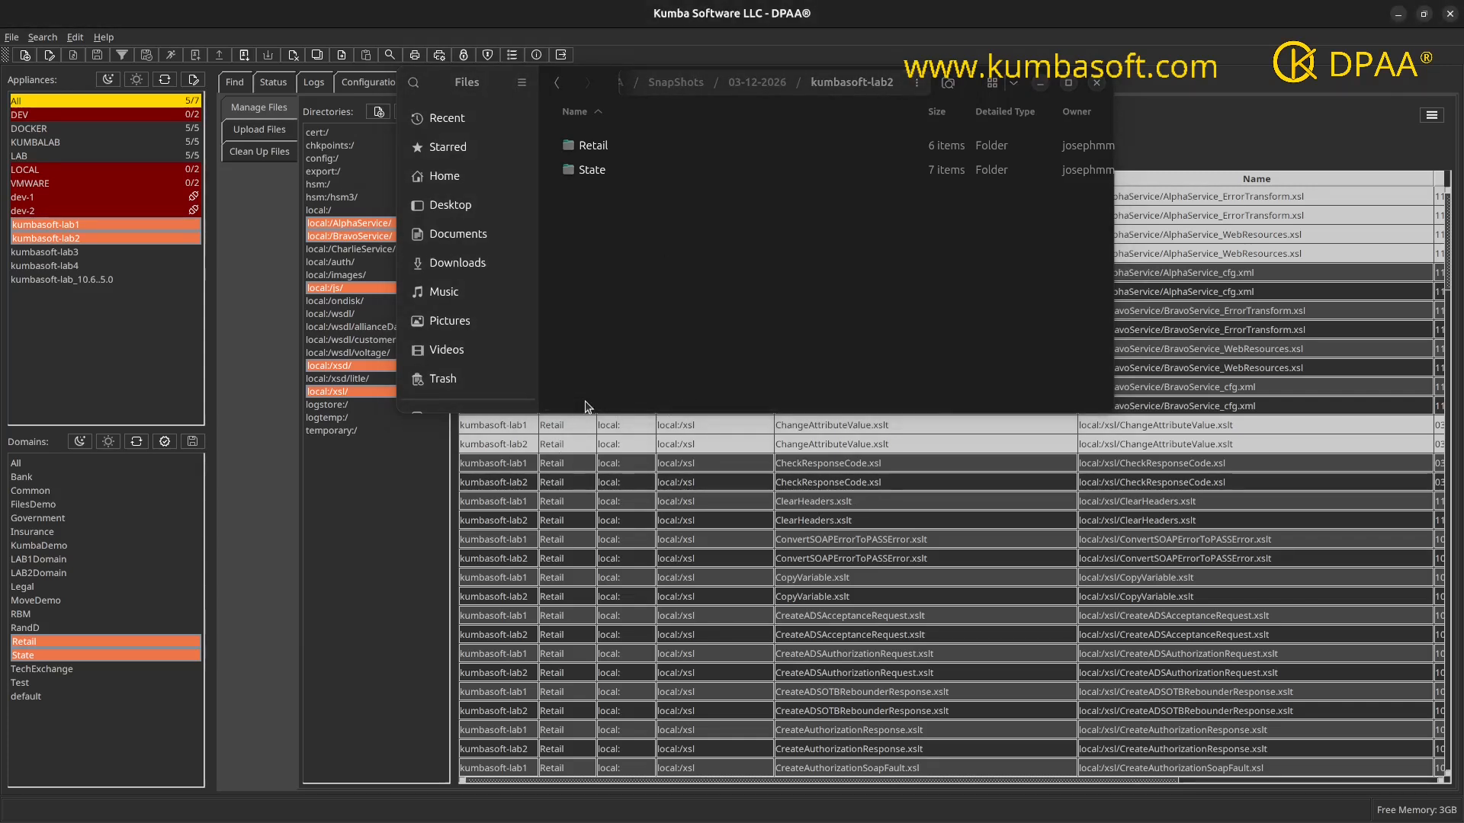
left_click(585, 403)
left_click(531, 453)
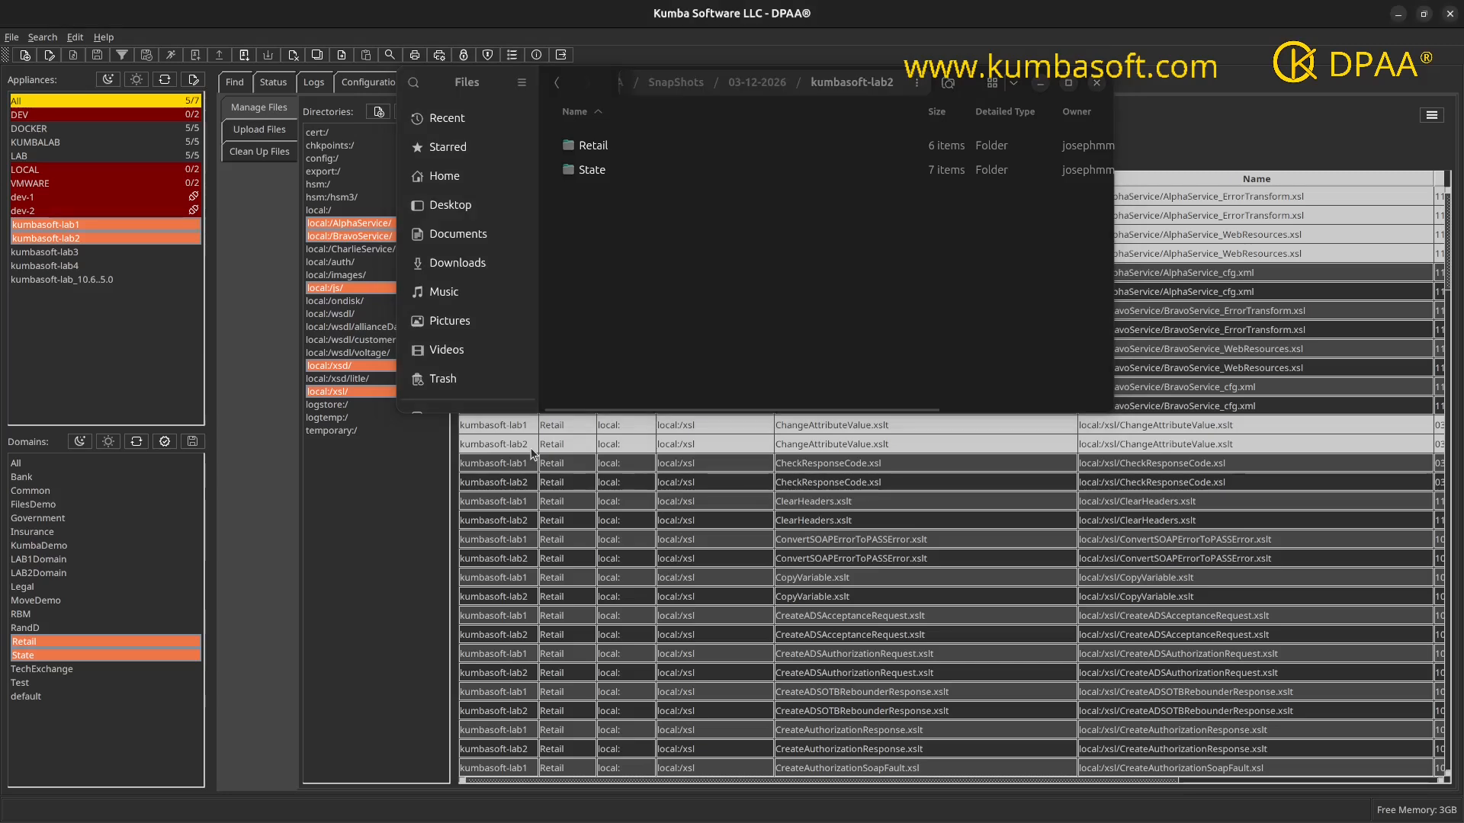
left_click_drag(584, 86, 229, 822)
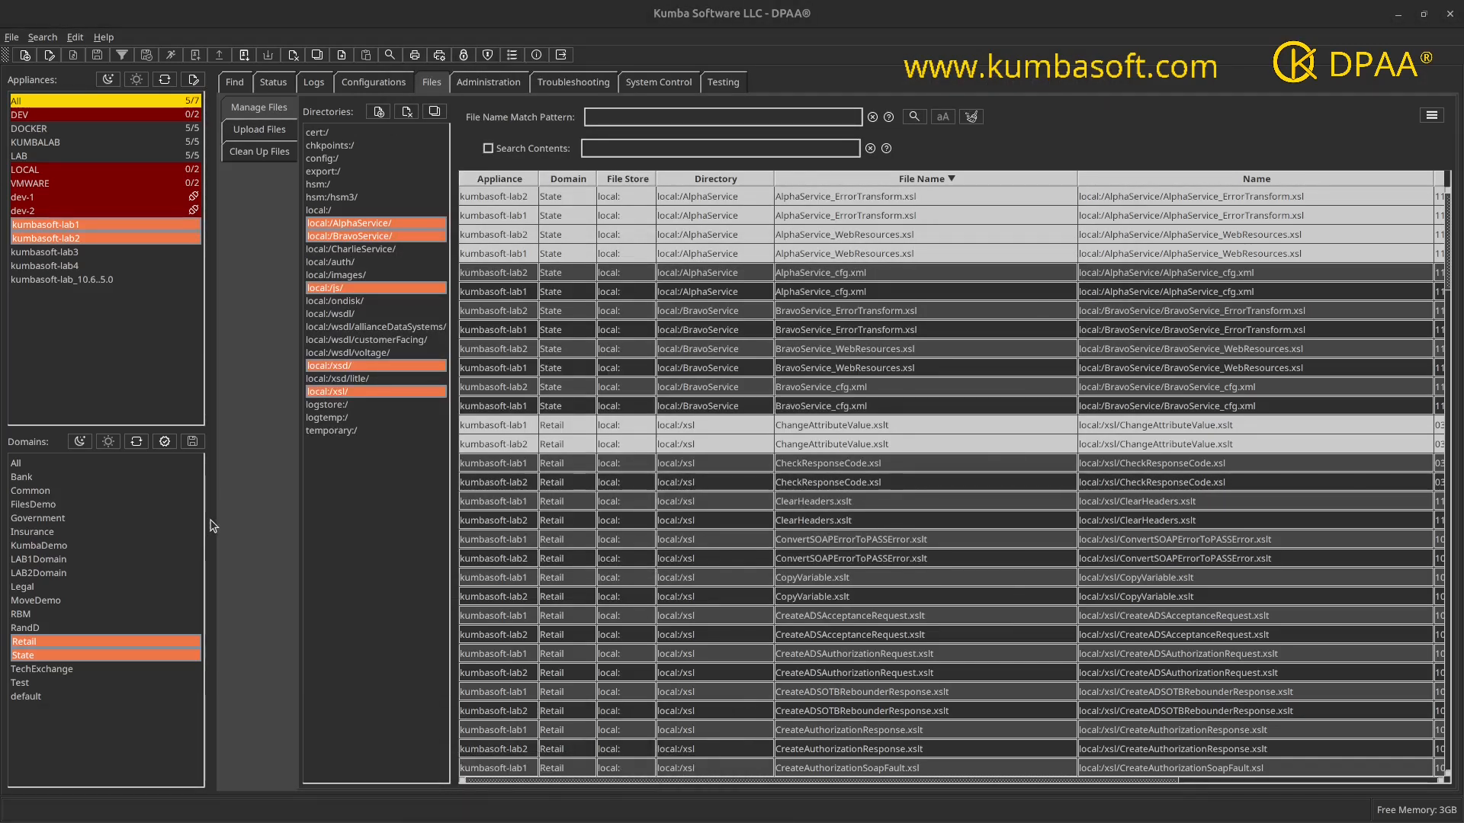
Step: Start restoring AlphaService_ErrorTransform.xsl and AlphaService_WebResources.xsl of both appliances from a snapshot, keeping their rows in the file list uncovered
left_click(246, 102)
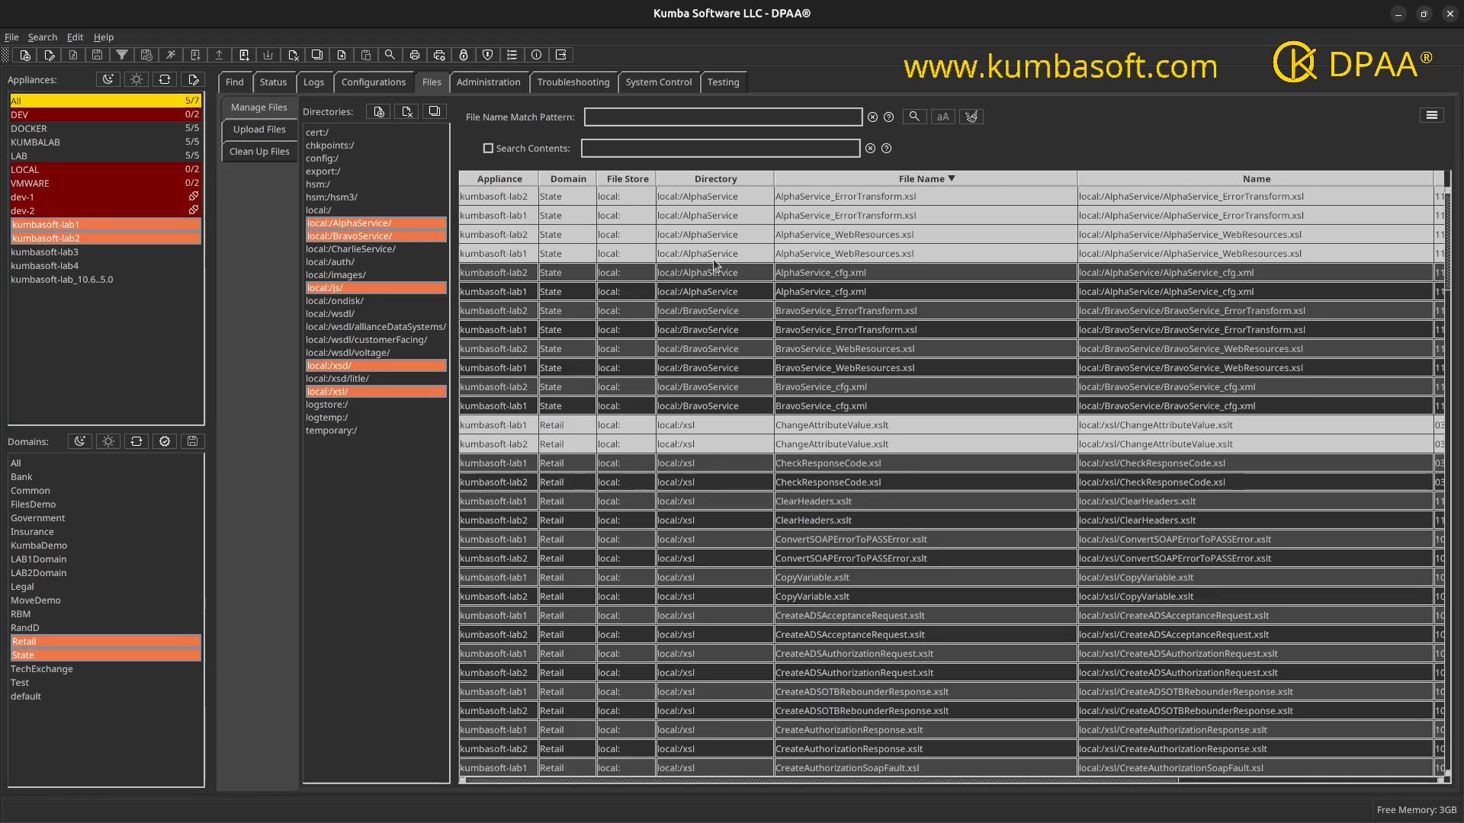
left_click(828, 198)
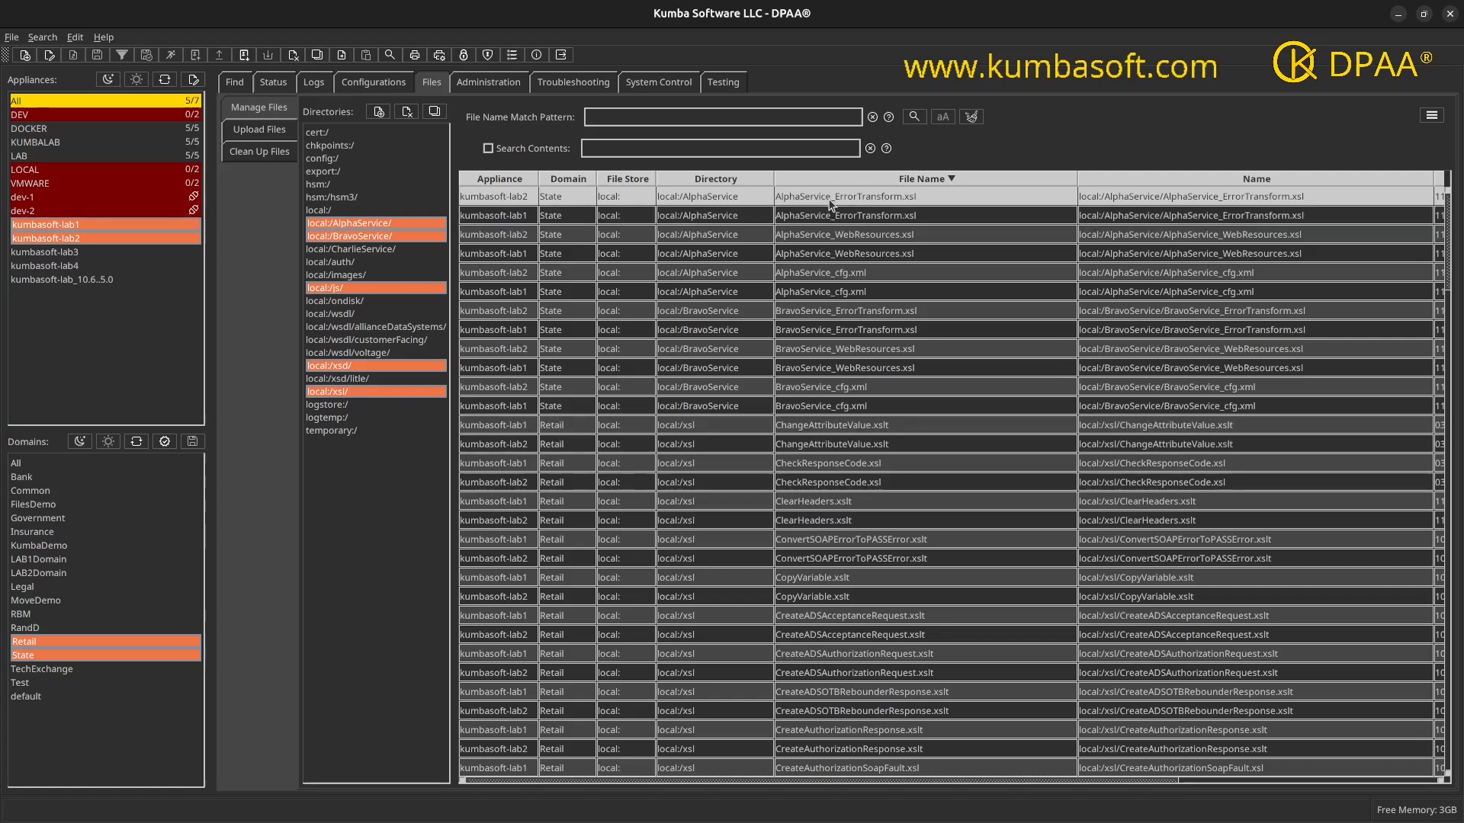
left_click(806, 253, "shift")
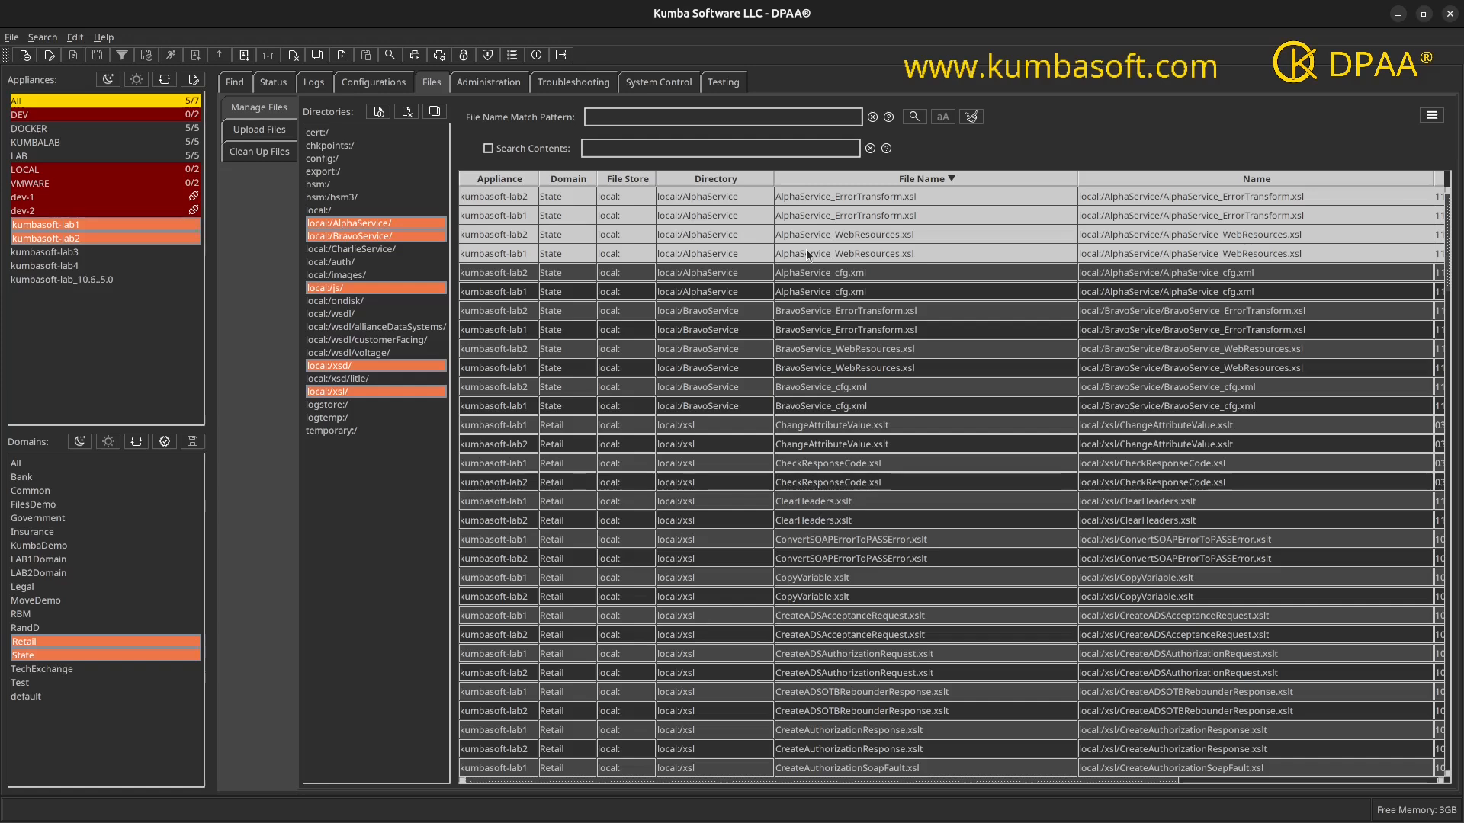
right_click(807, 252)
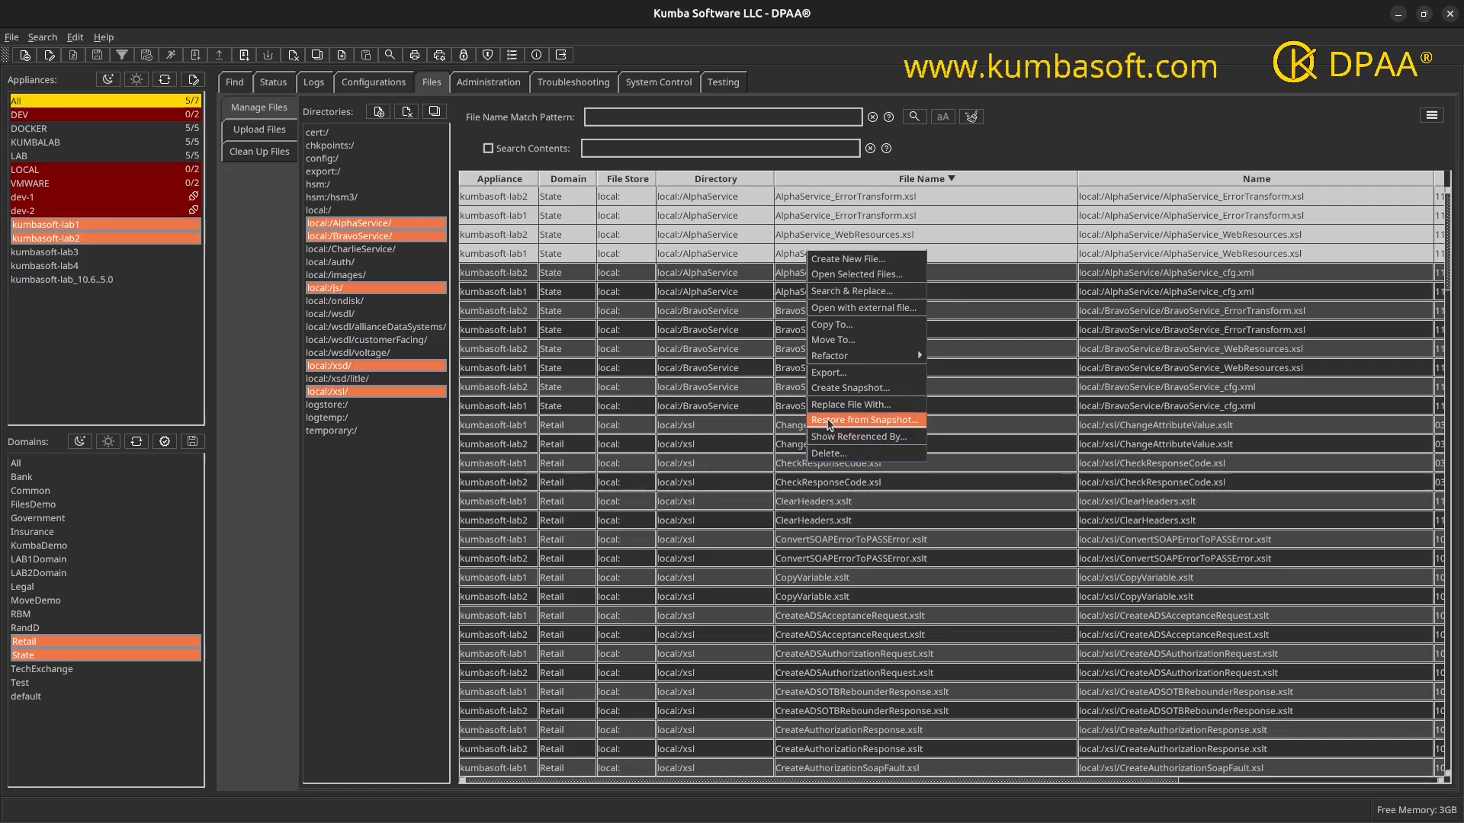
left_click(828, 421)
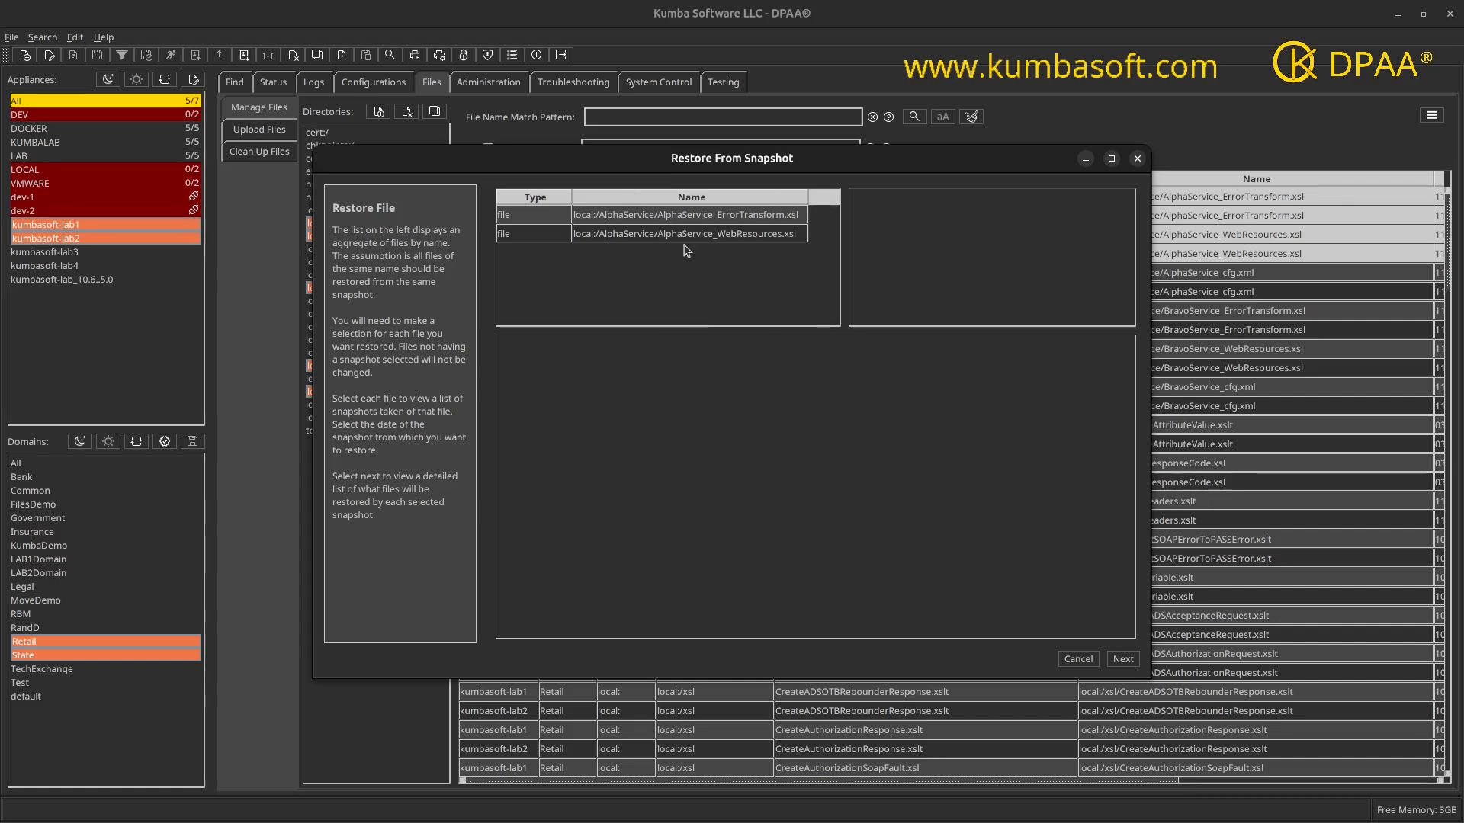
left_click_drag(674, 165, 680, 288)
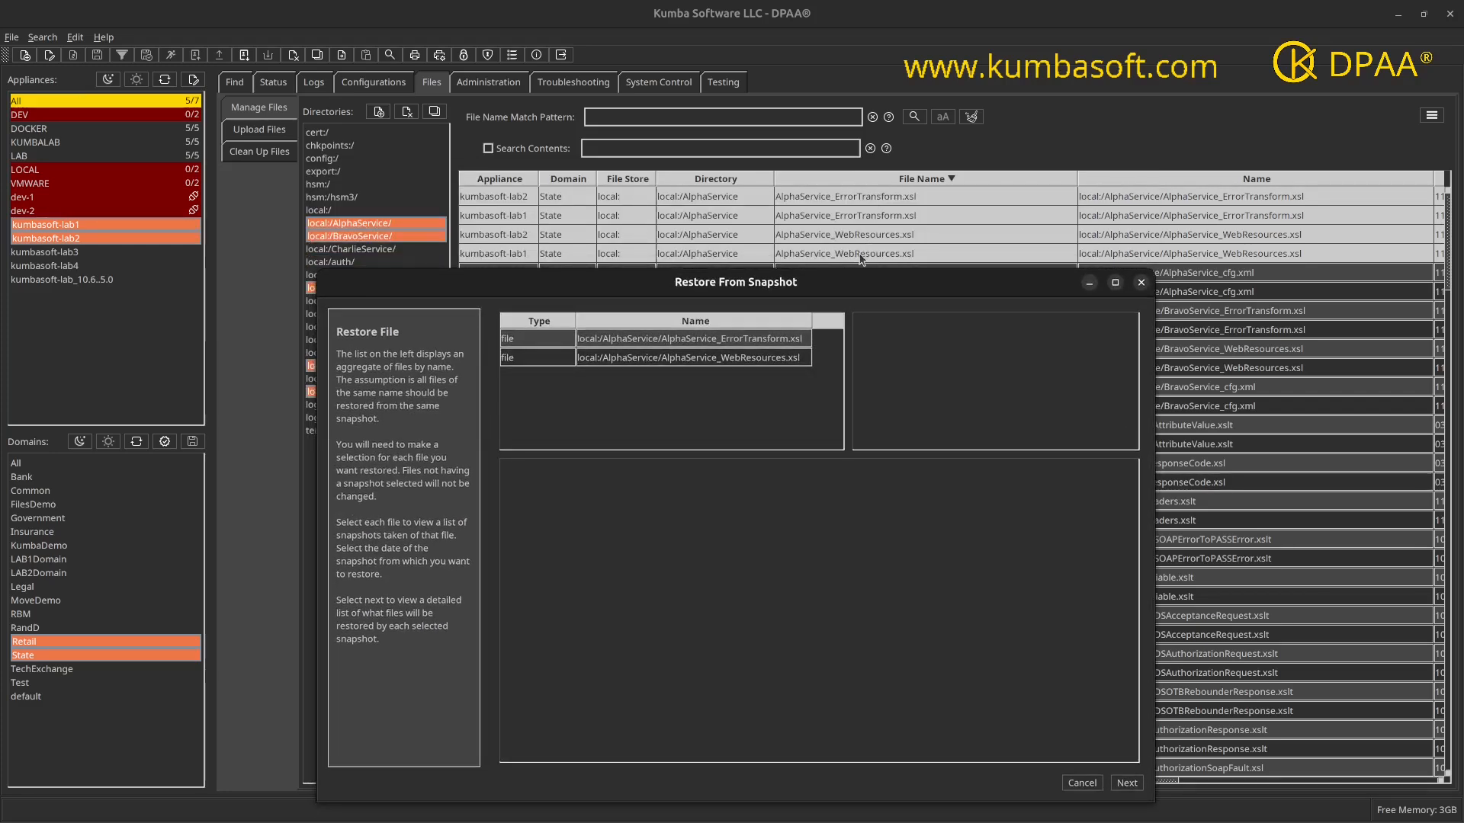
Step: Compare the snapshots of AlphaService_ErrorTransform.xsl and choose the 11-25-2025 one from kumbasoft-lab2 as its restore source
left_click(657, 346)
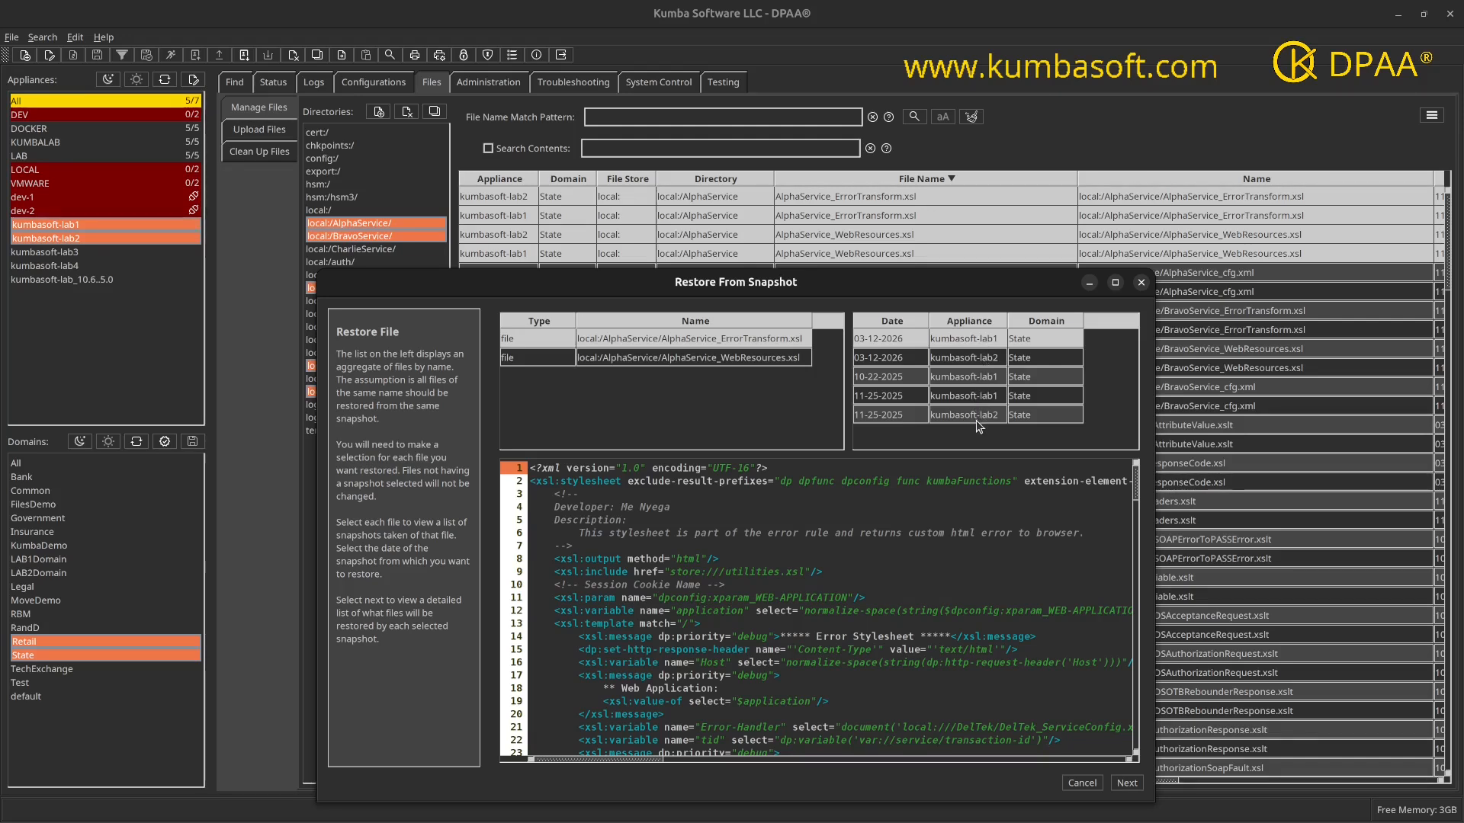
left_click(900, 384)
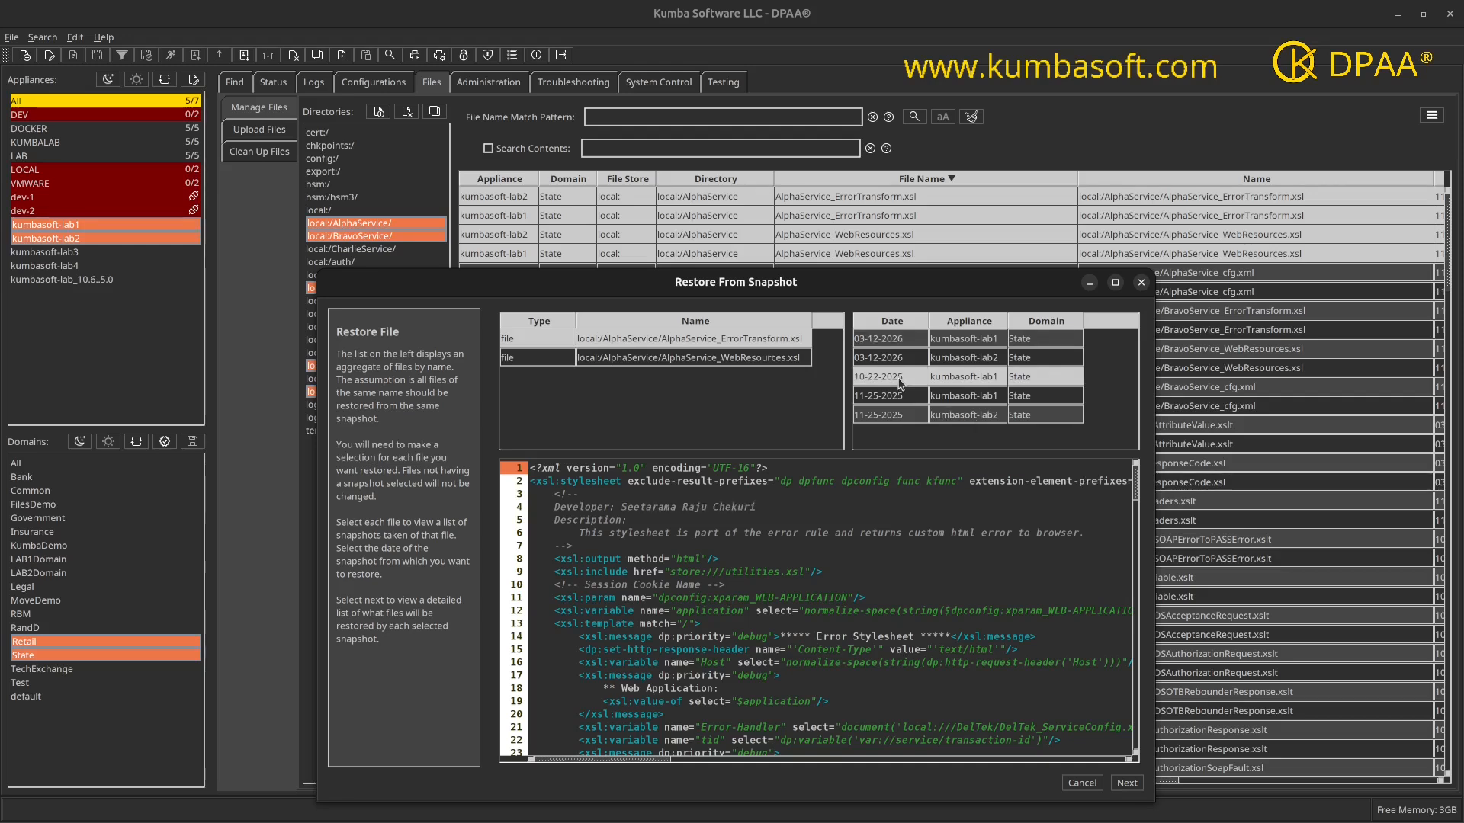
left_click(974, 416)
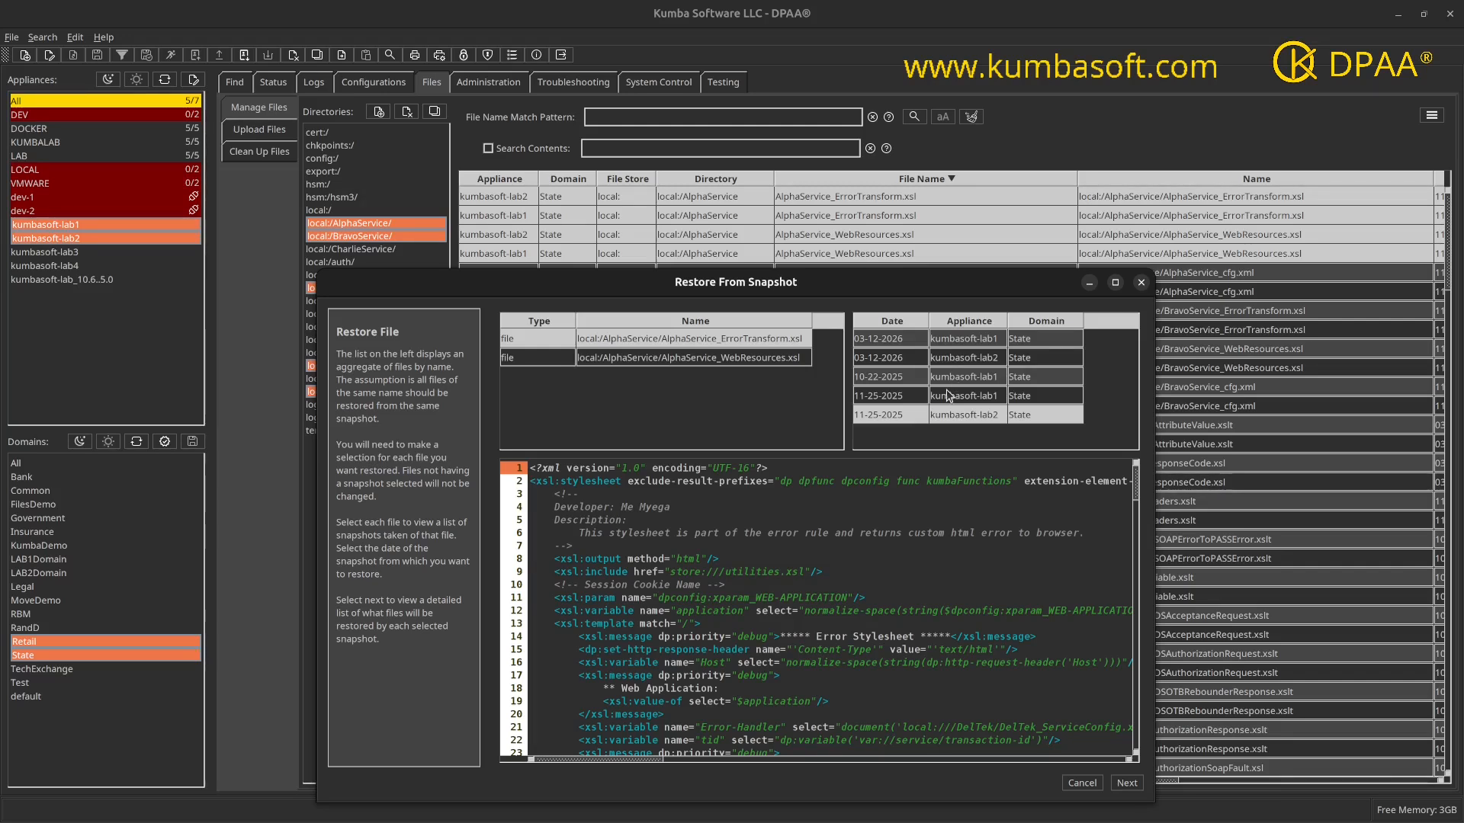
left_click(947, 395)
left_click(950, 385)
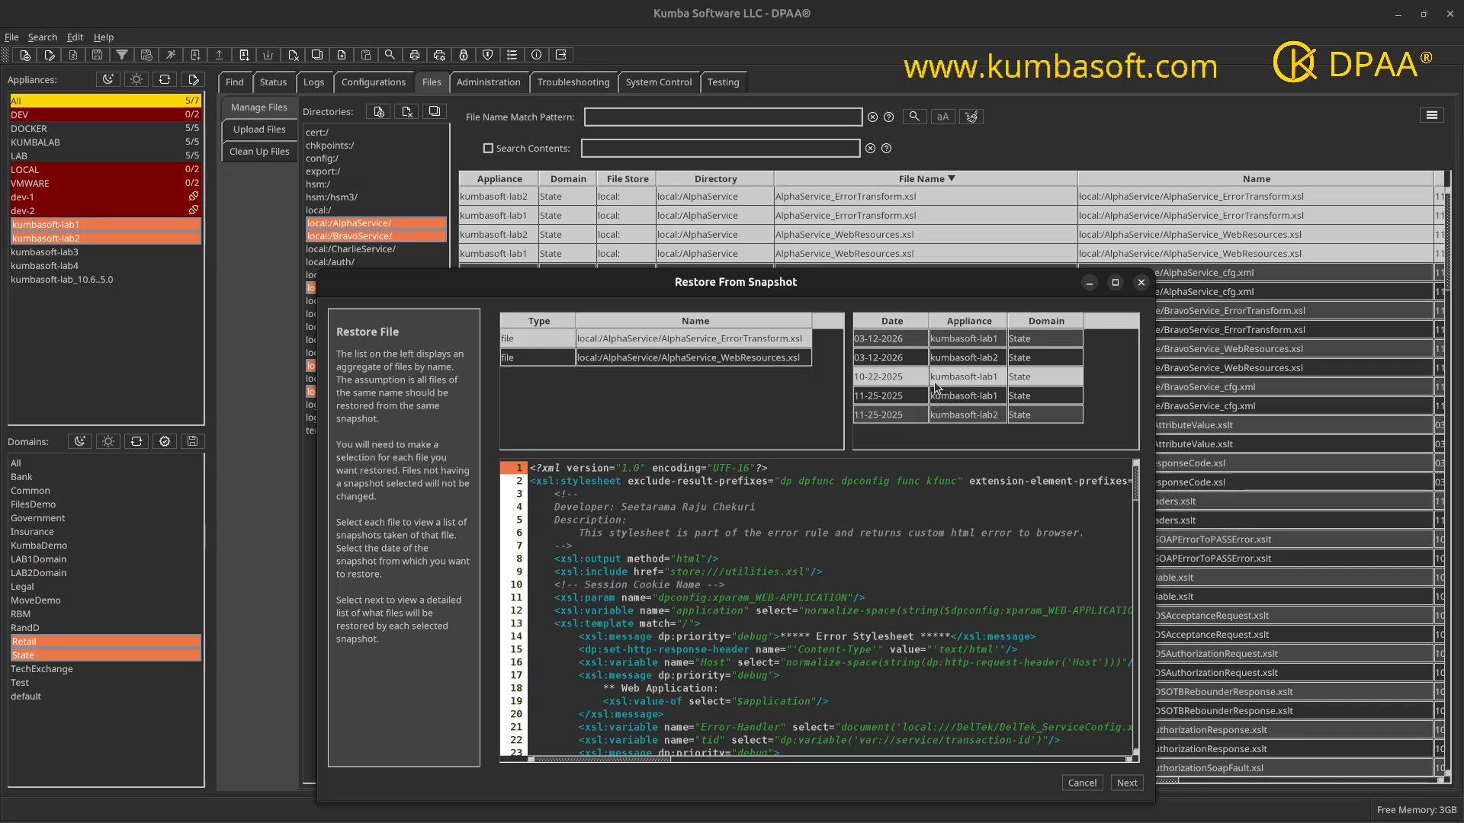
left_click(943, 364)
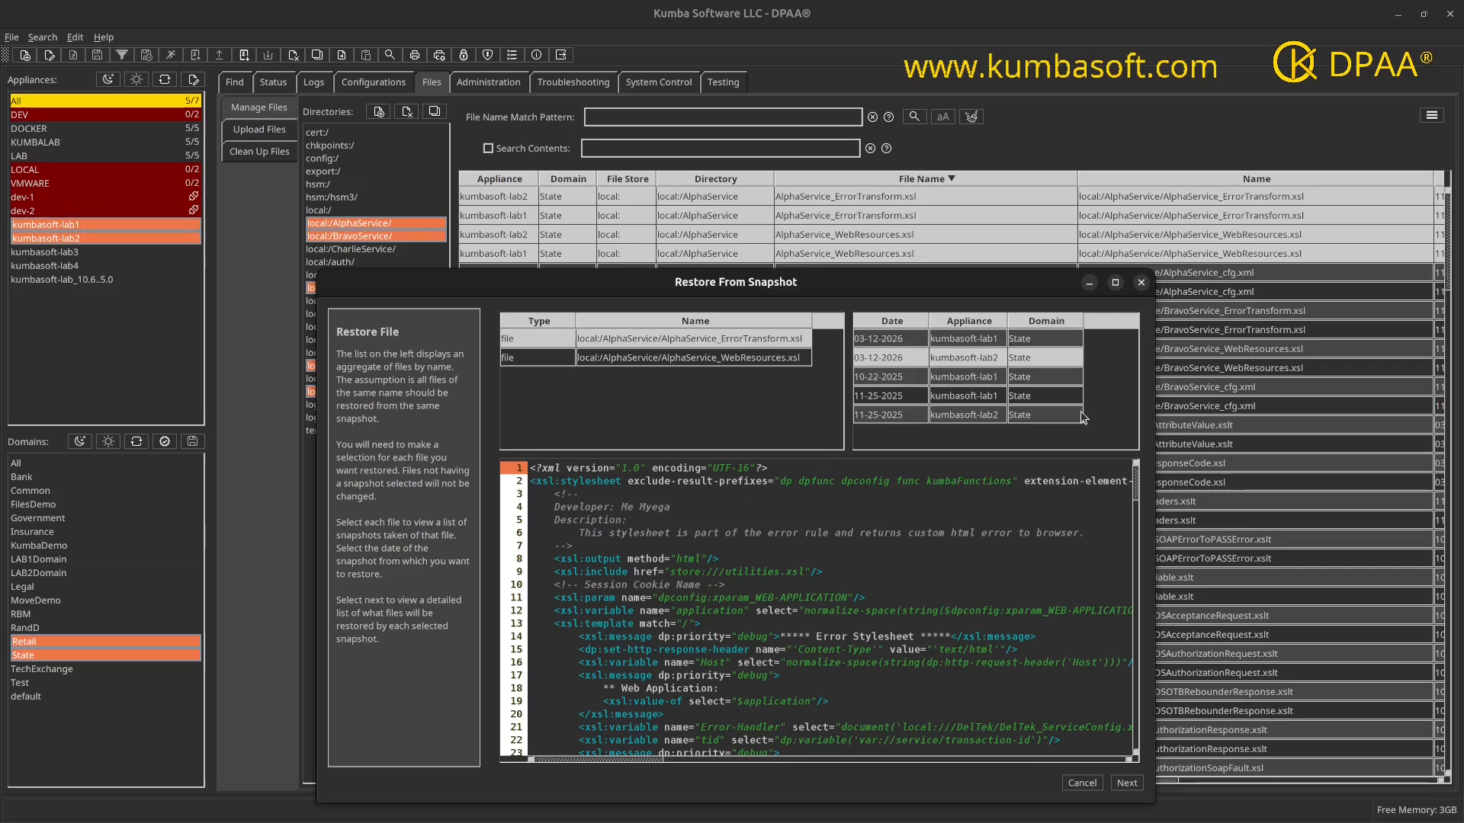
left_click(975, 403)
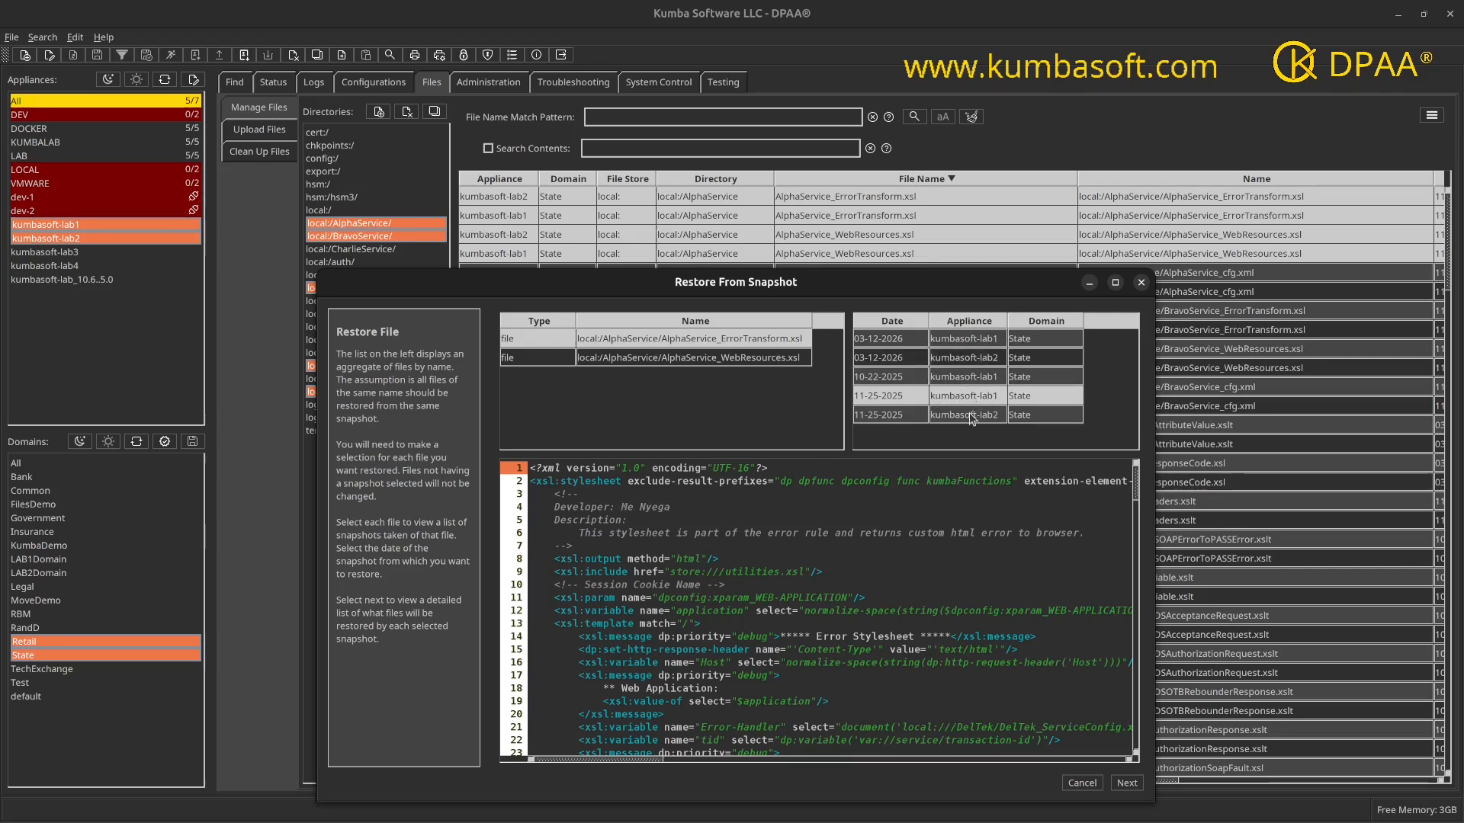
left_click(969, 419)
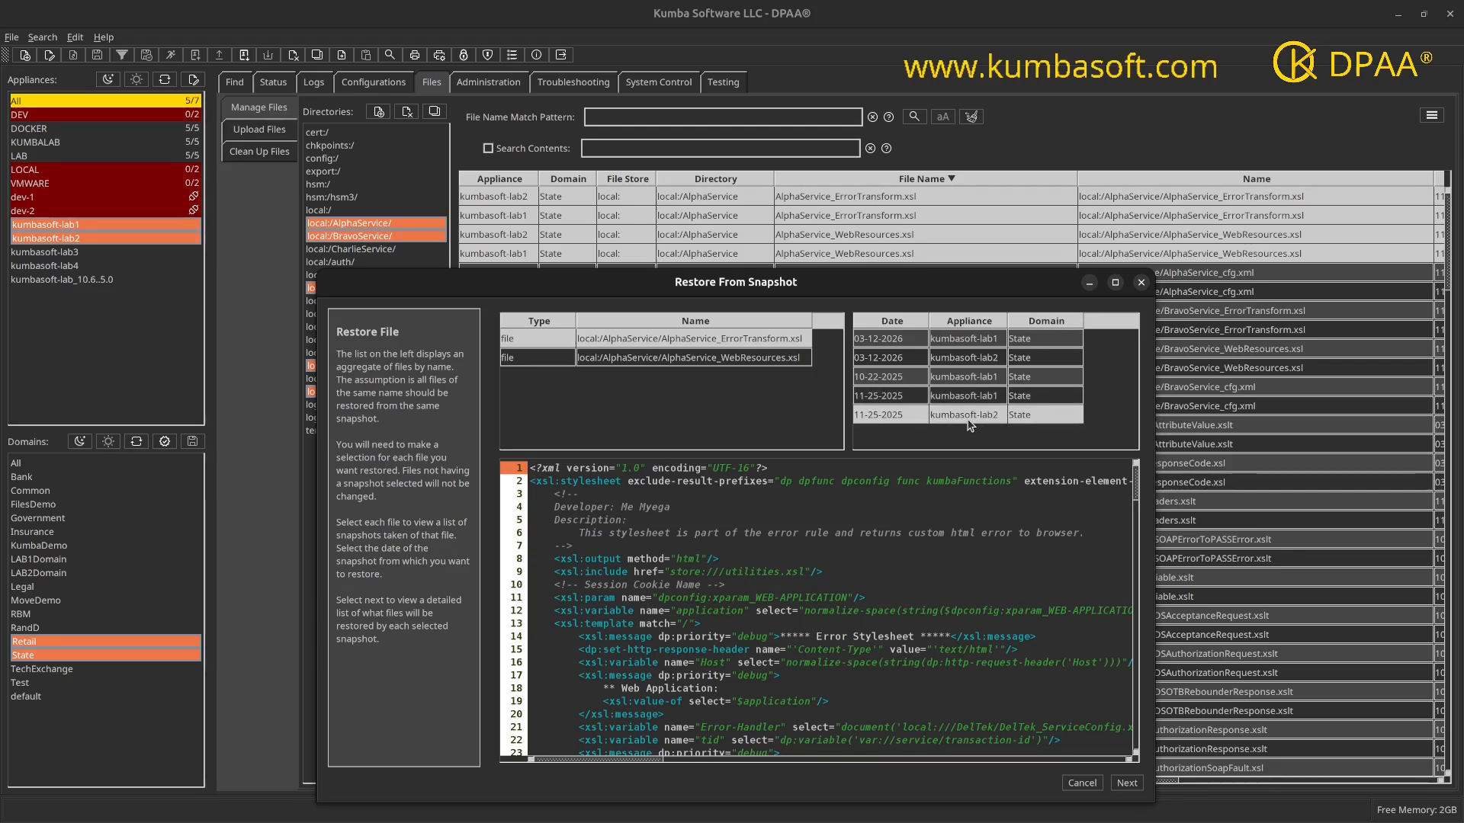
Step: Compare the snapshots of AlphaService_WebResources.xsl and choose the 11-25-2025 one from kumbasoft-lab1 as its restore source
left_click(717, 362)
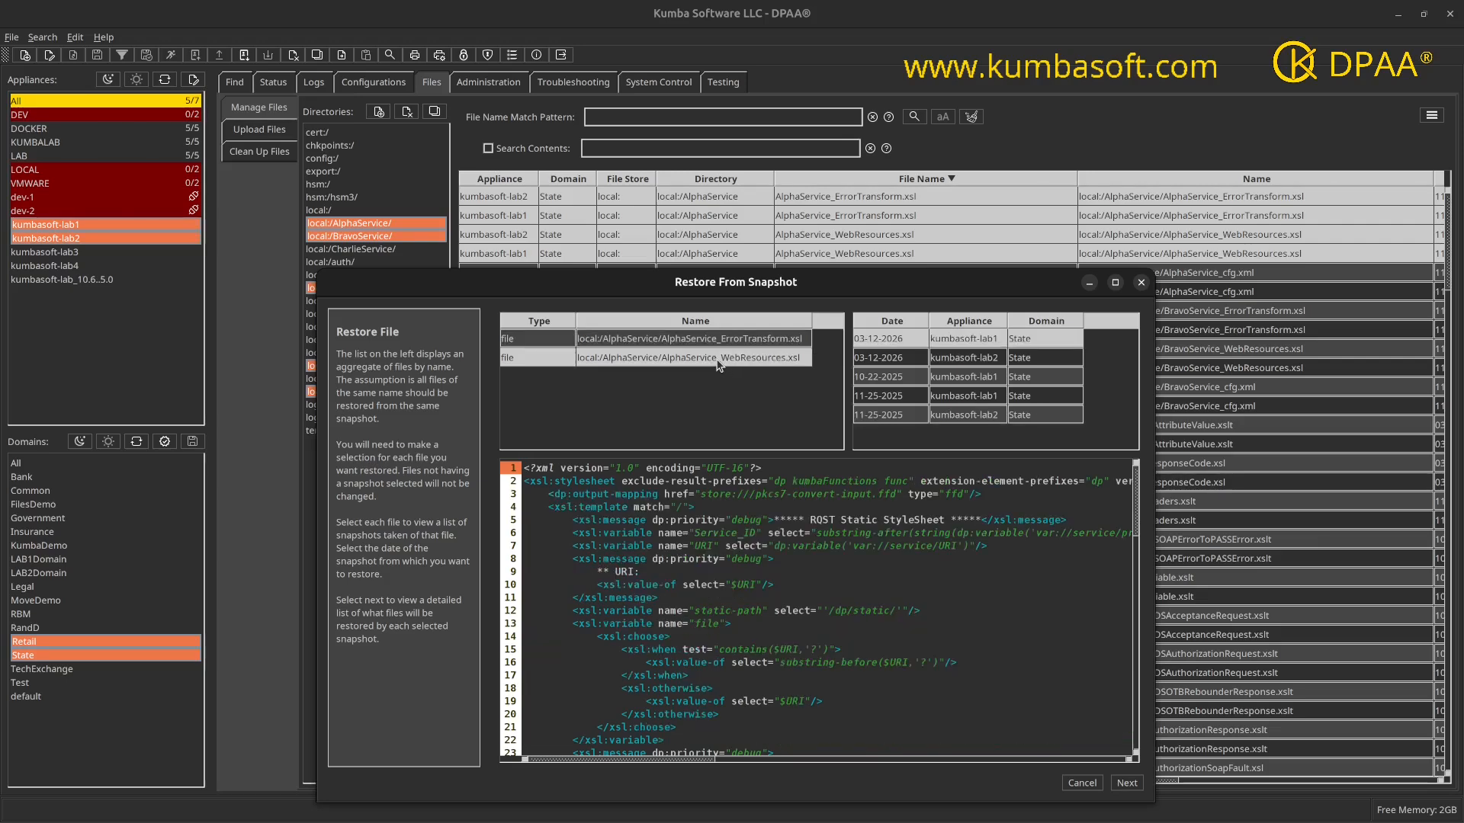
left_click(949, 363)
left_click(950, 378)
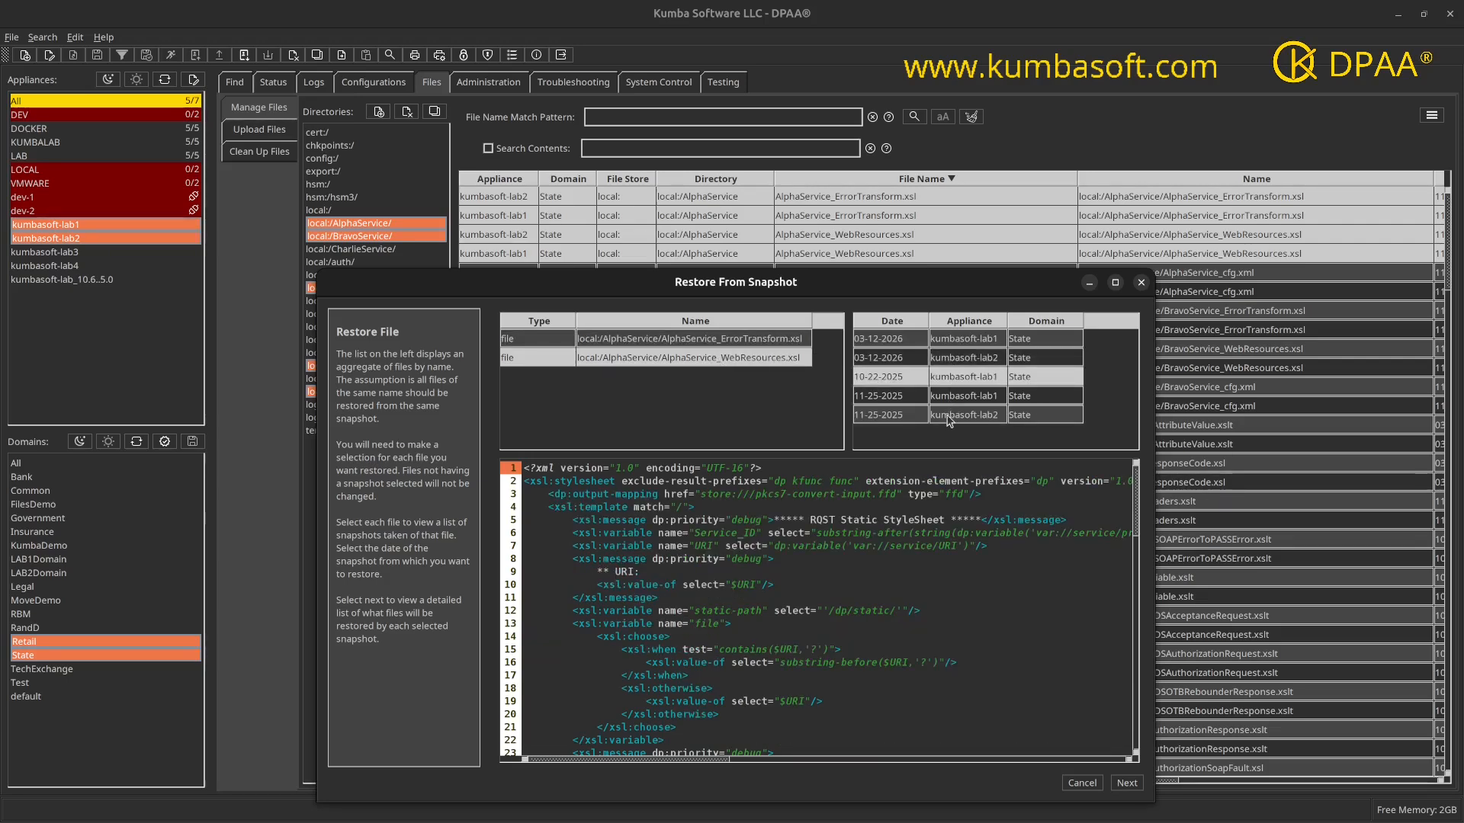
left_click(949, 419)
left_click(954, 398)
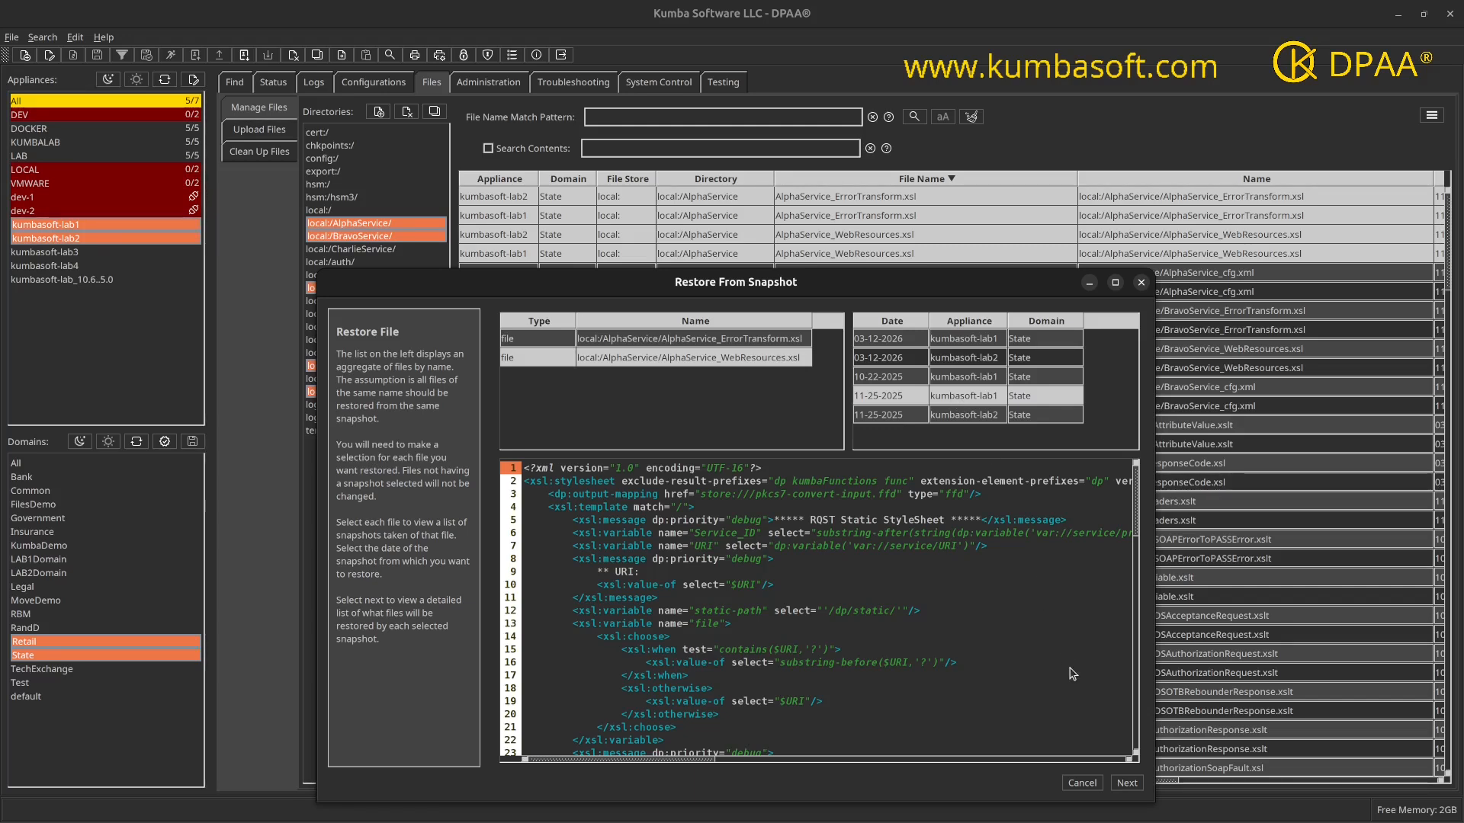
Step: Proceed to the list of files for restoration and widen the window to review every column, including the restore flags
left_click(1126, 783)
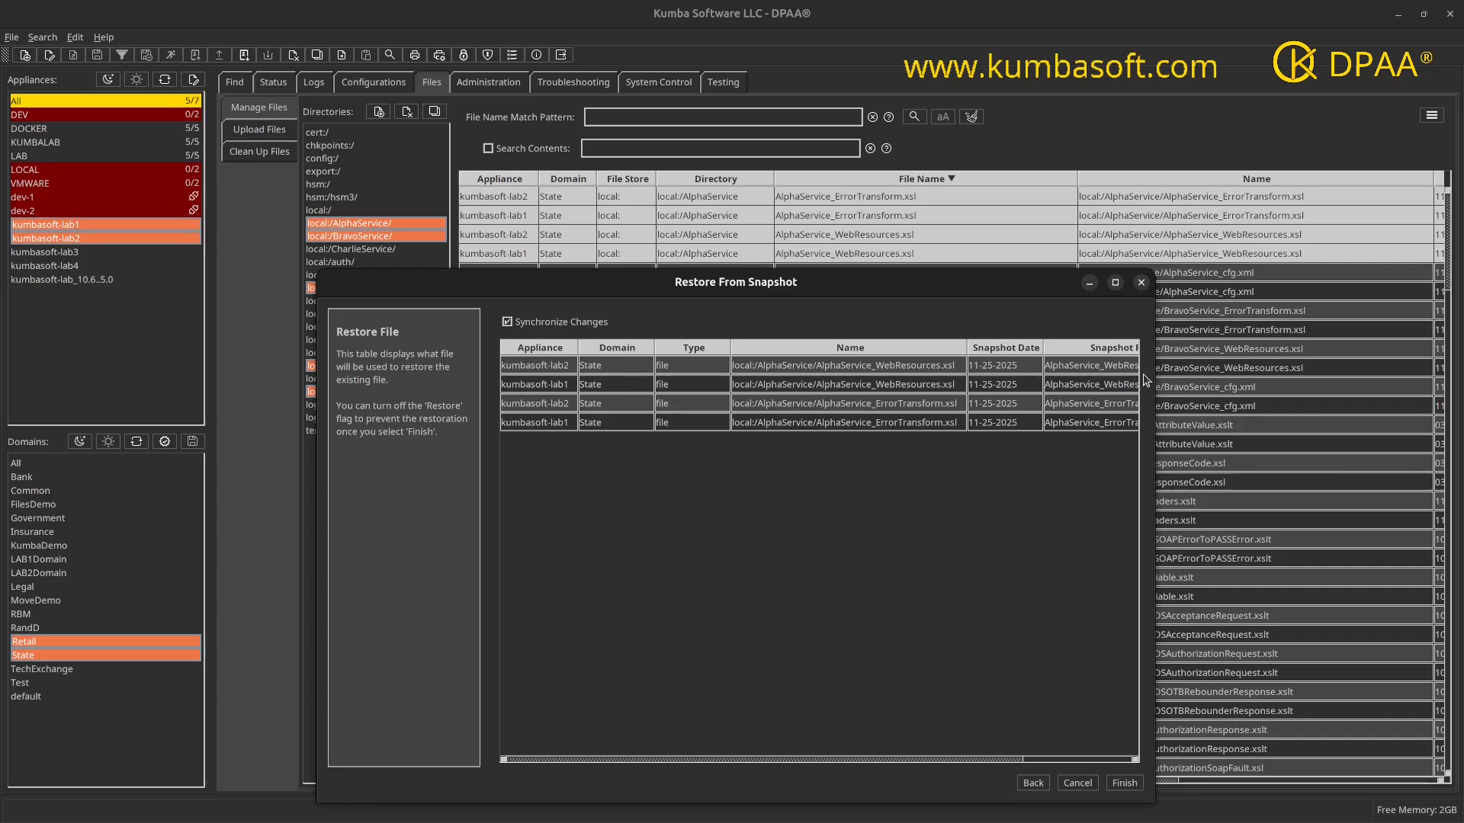
left_click_drag(1154, 371, 1312, 370)
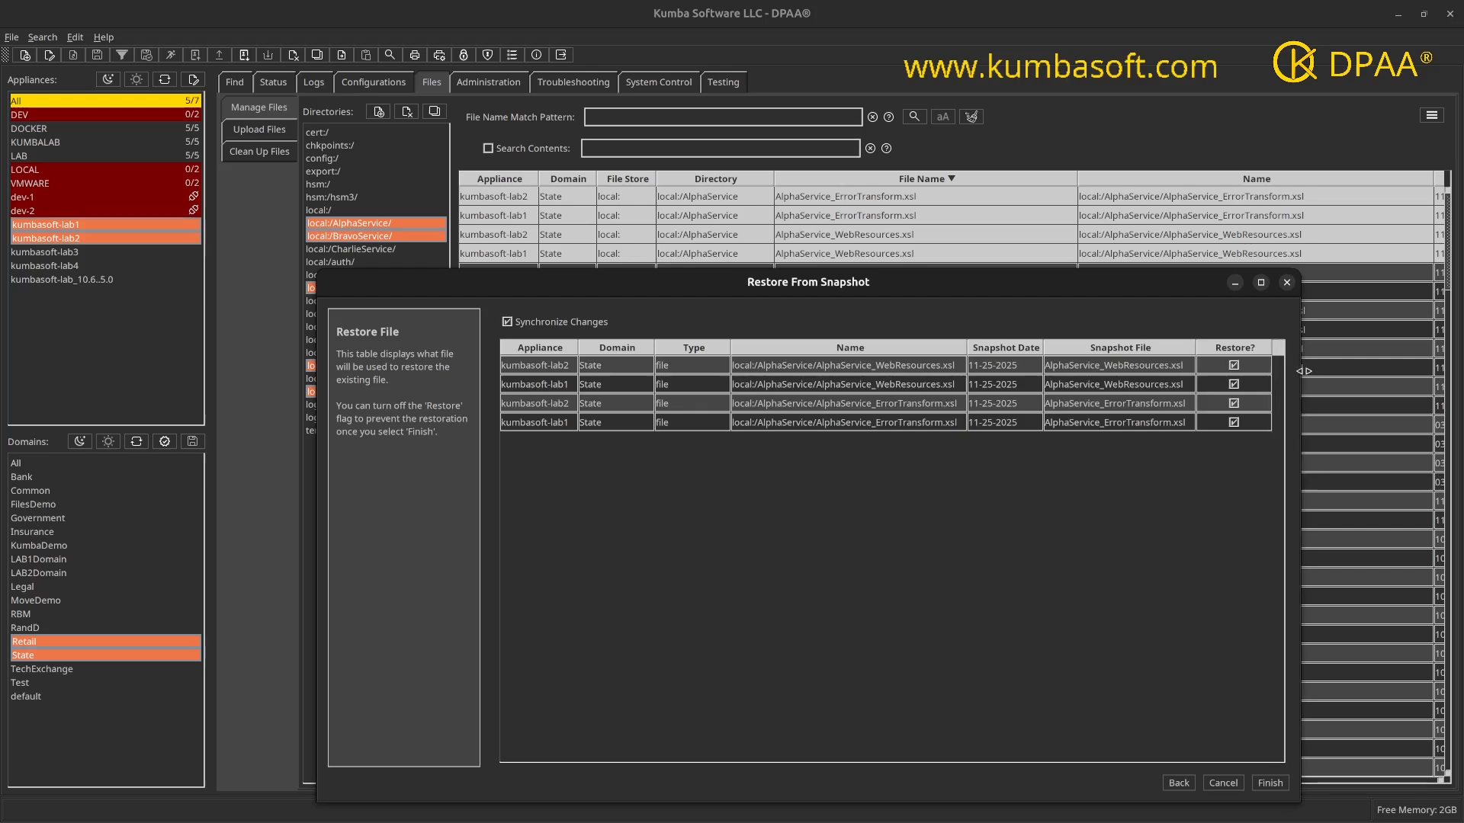
left_click_drag(641, 285, 487, 282)
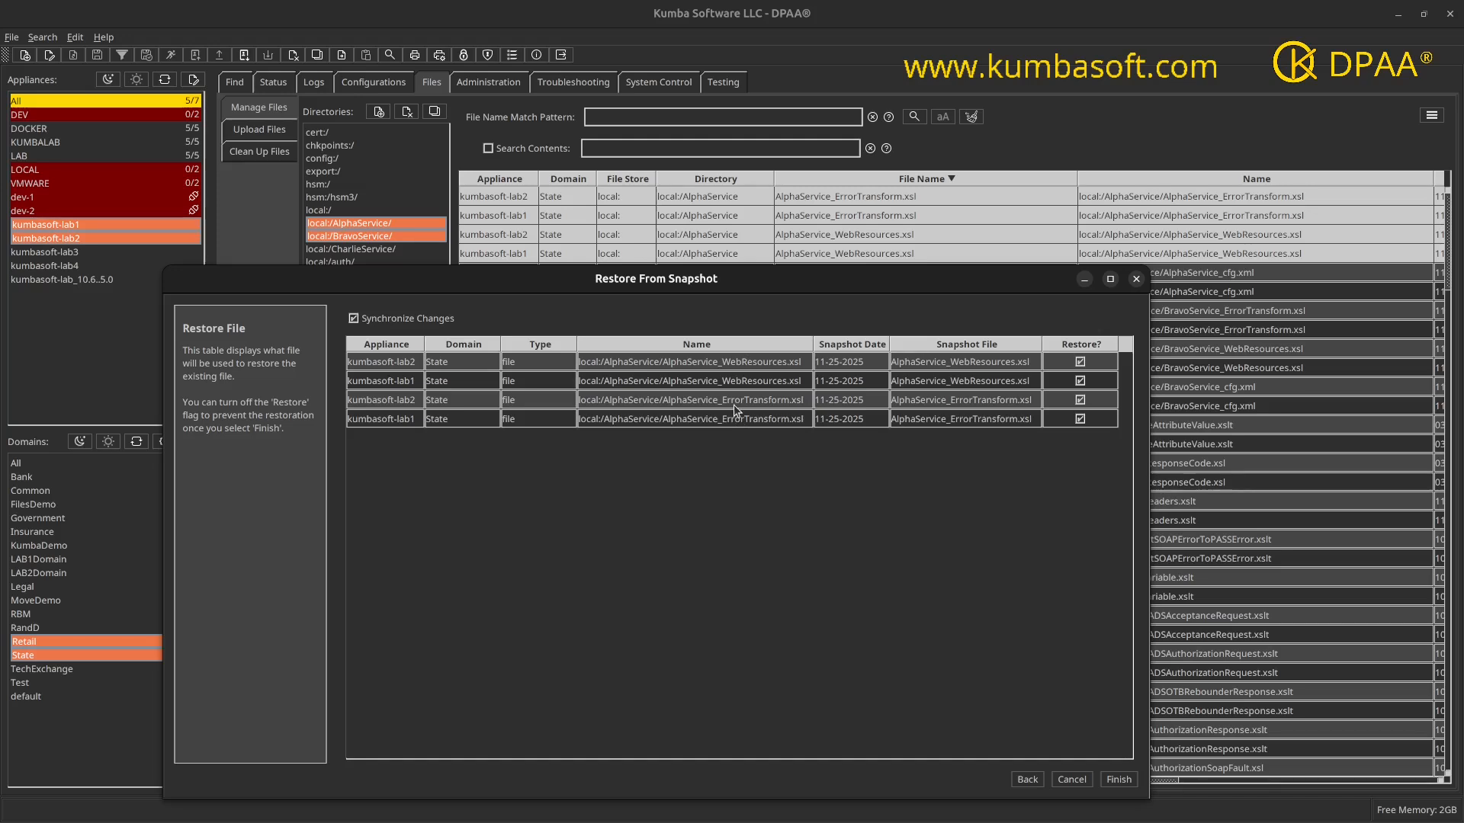
Step: With change synchronization off, exclude only kumbasoft-lab2's AlphaService_ErrorTransform.xsl from the restoration, and restore the other three files
left_click(1079, 400)
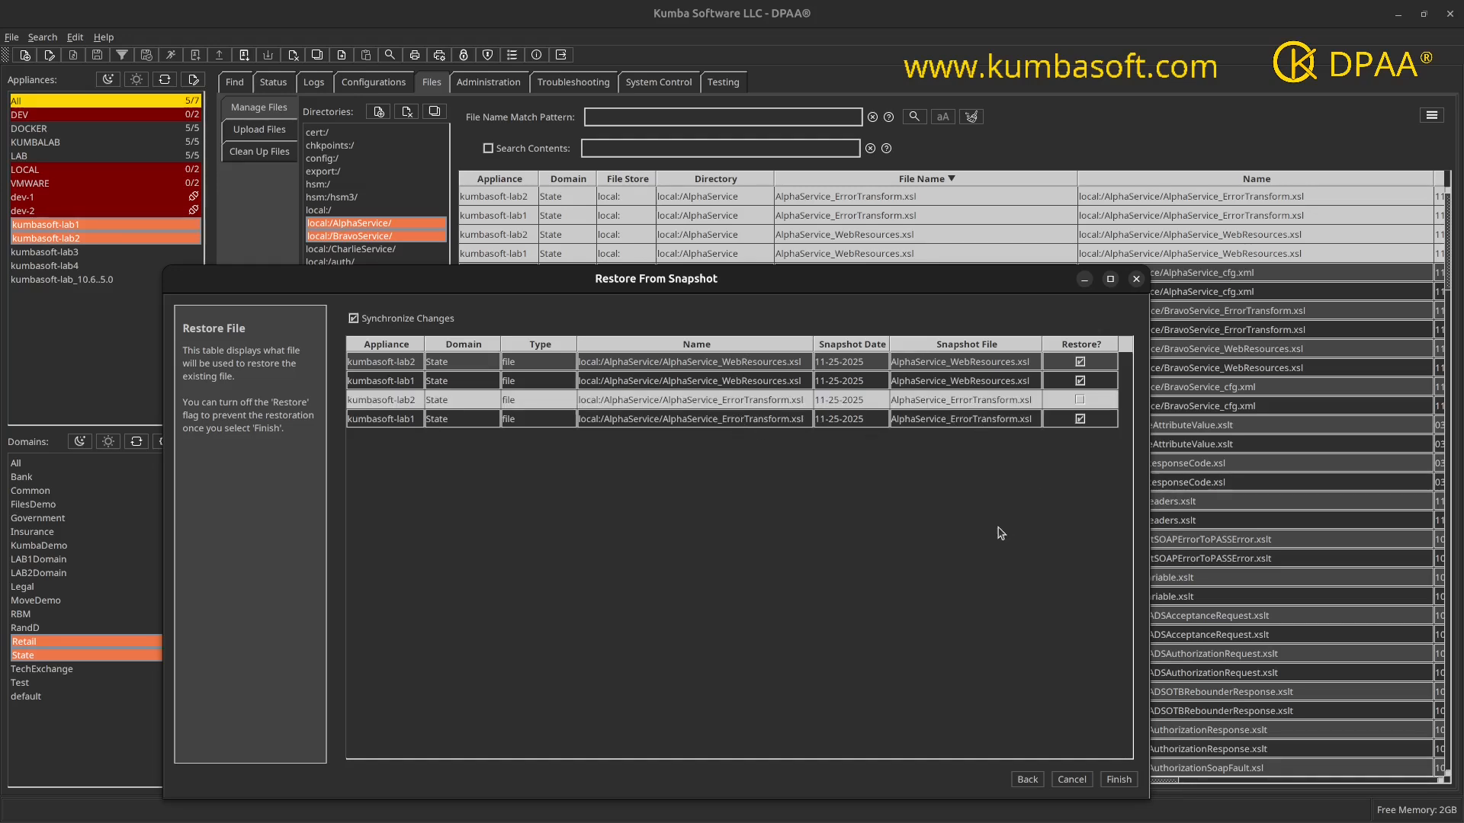
left_click(379, 427)
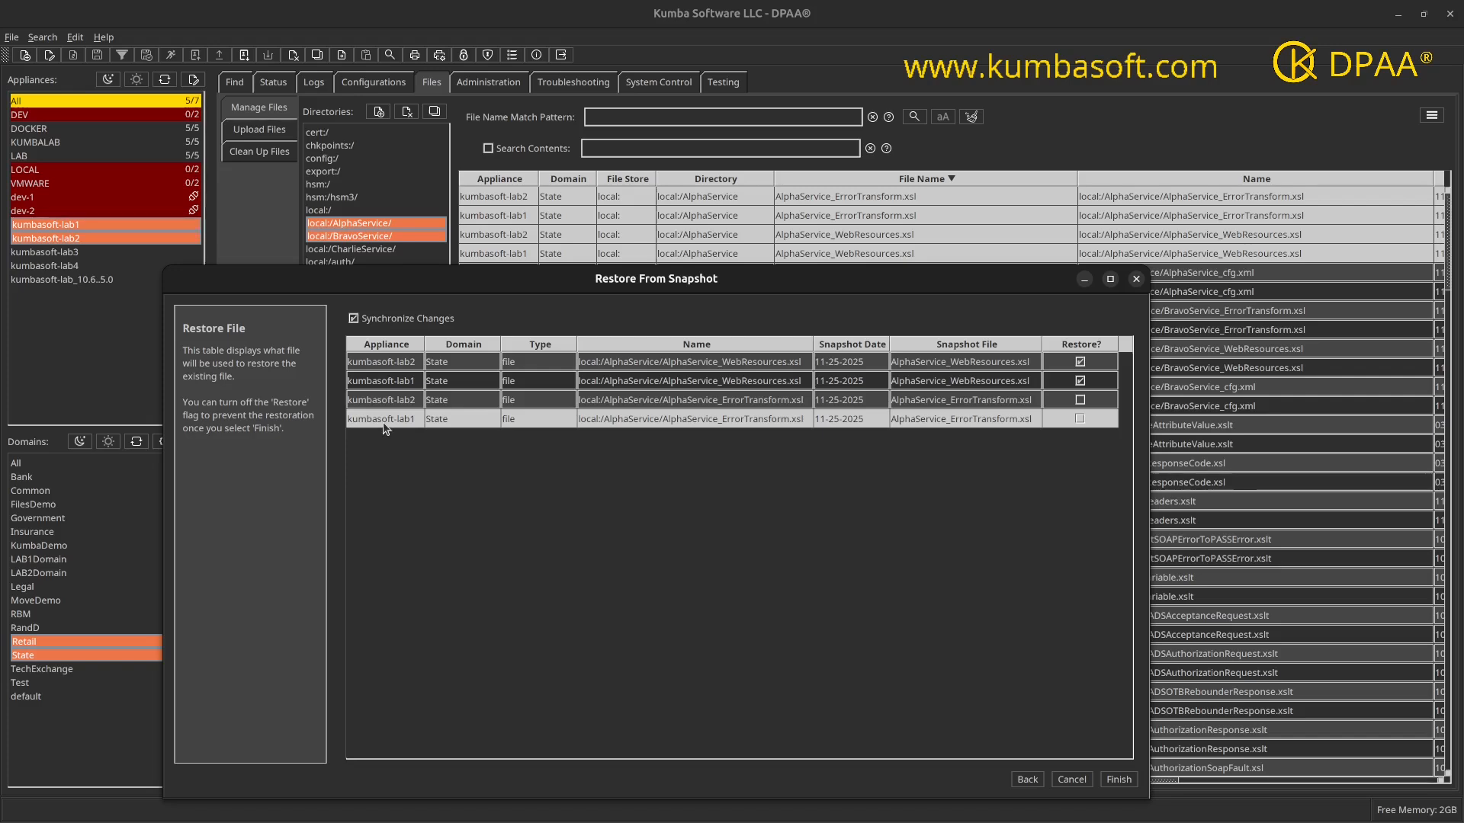
left_click(355, 319)
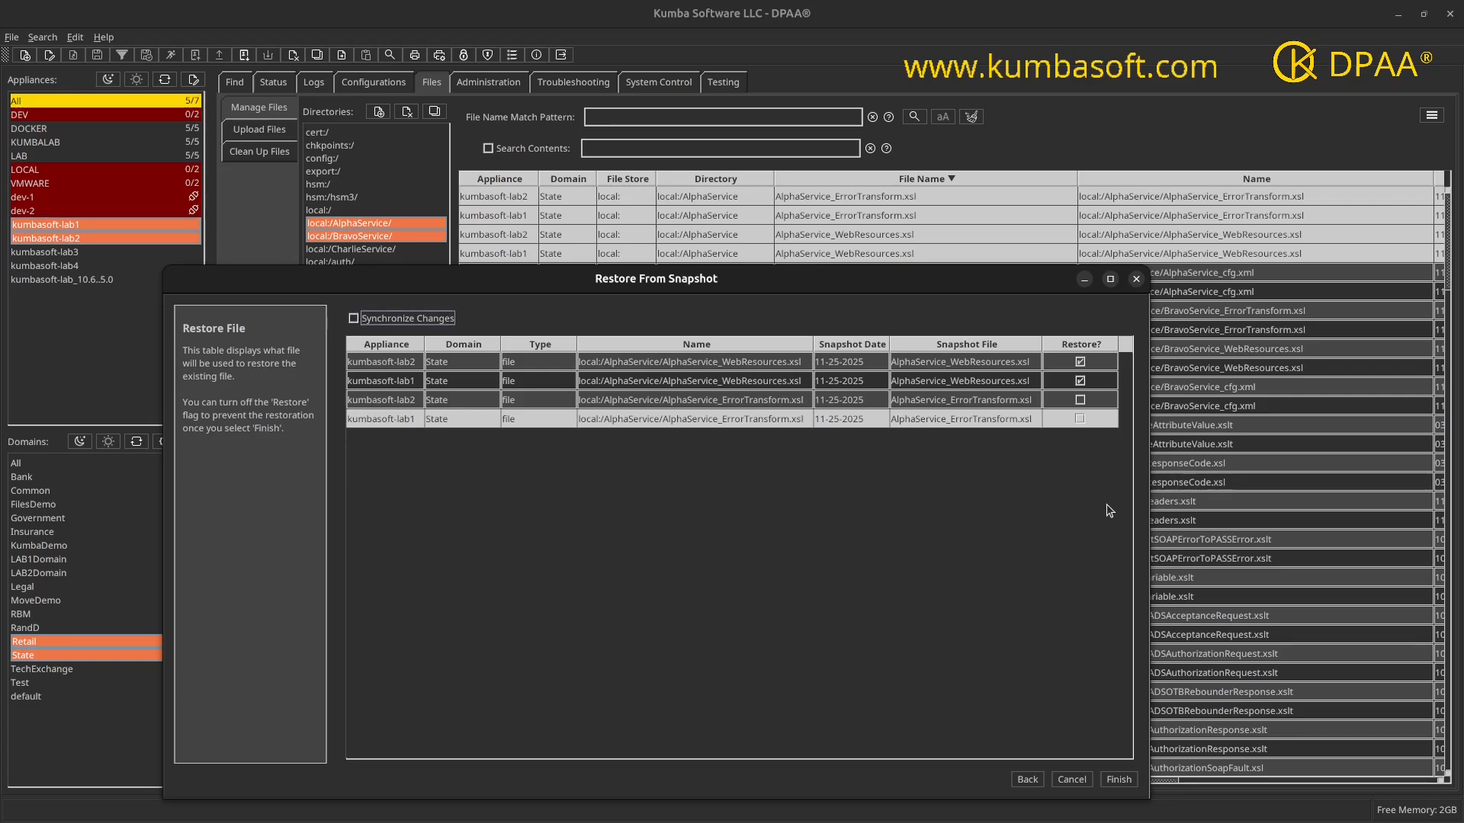
left_click(1079, 419)
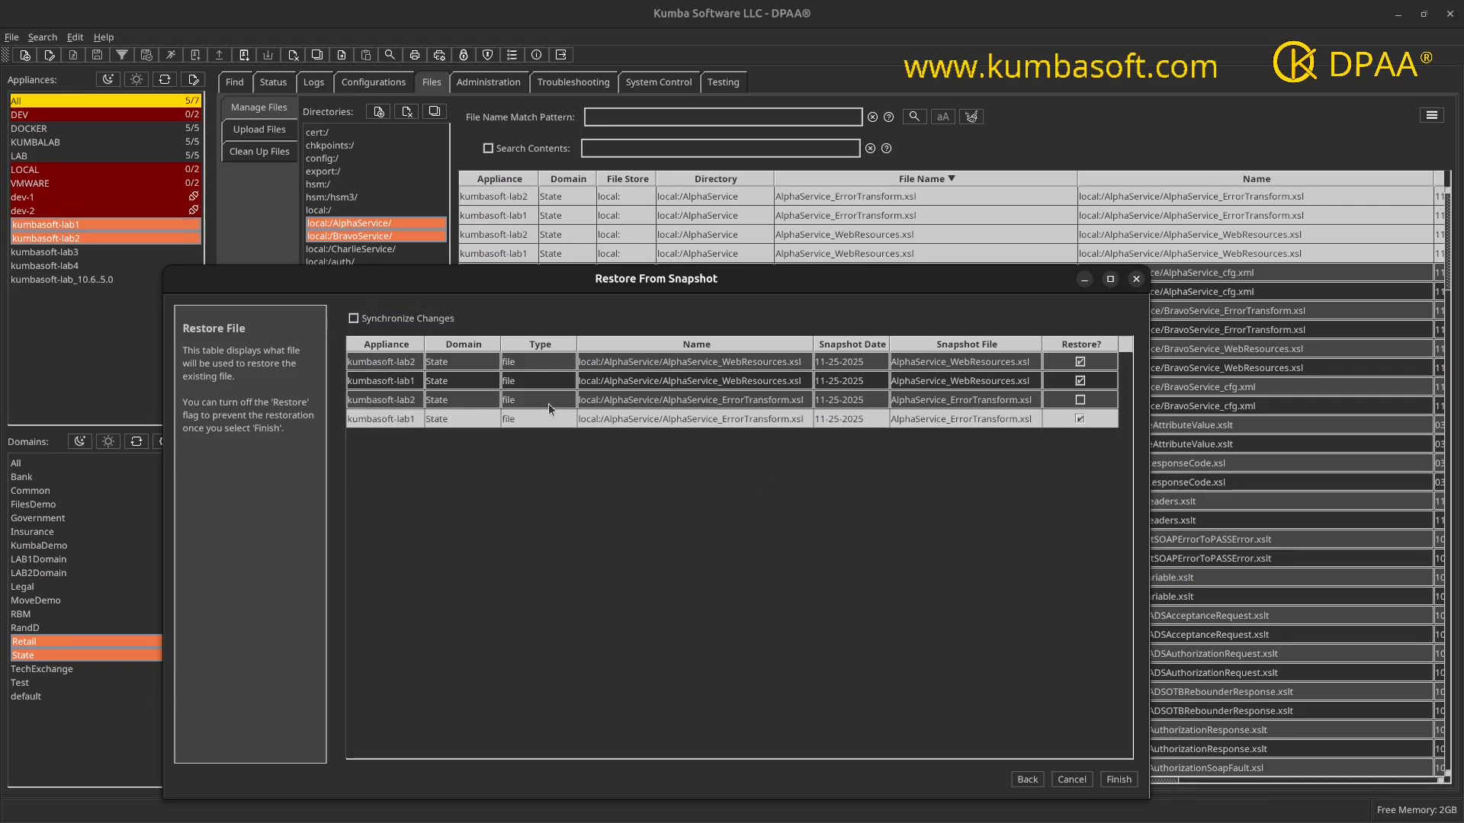
left_click(391, 405)
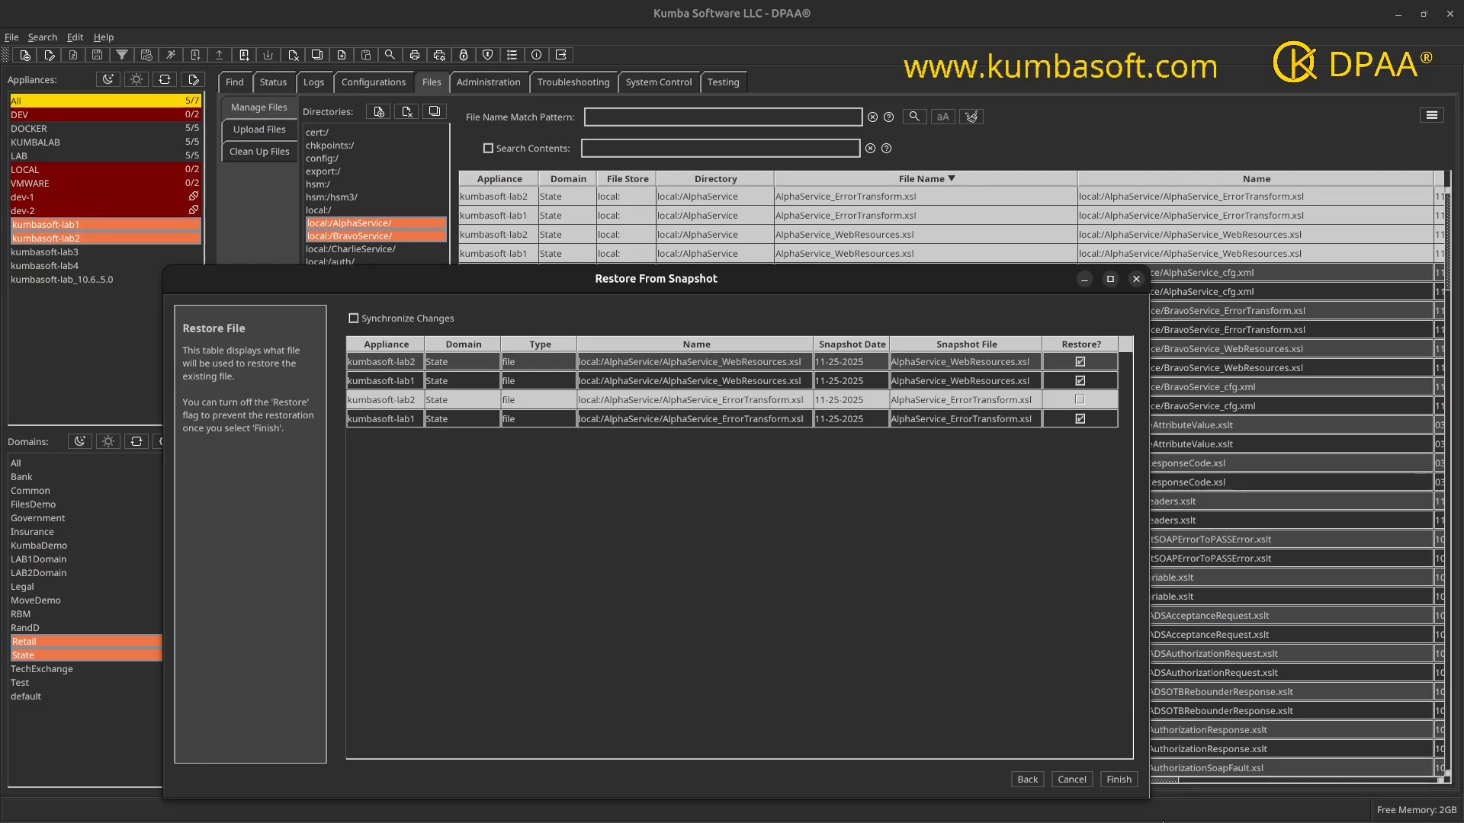
left_click(1127, 782)
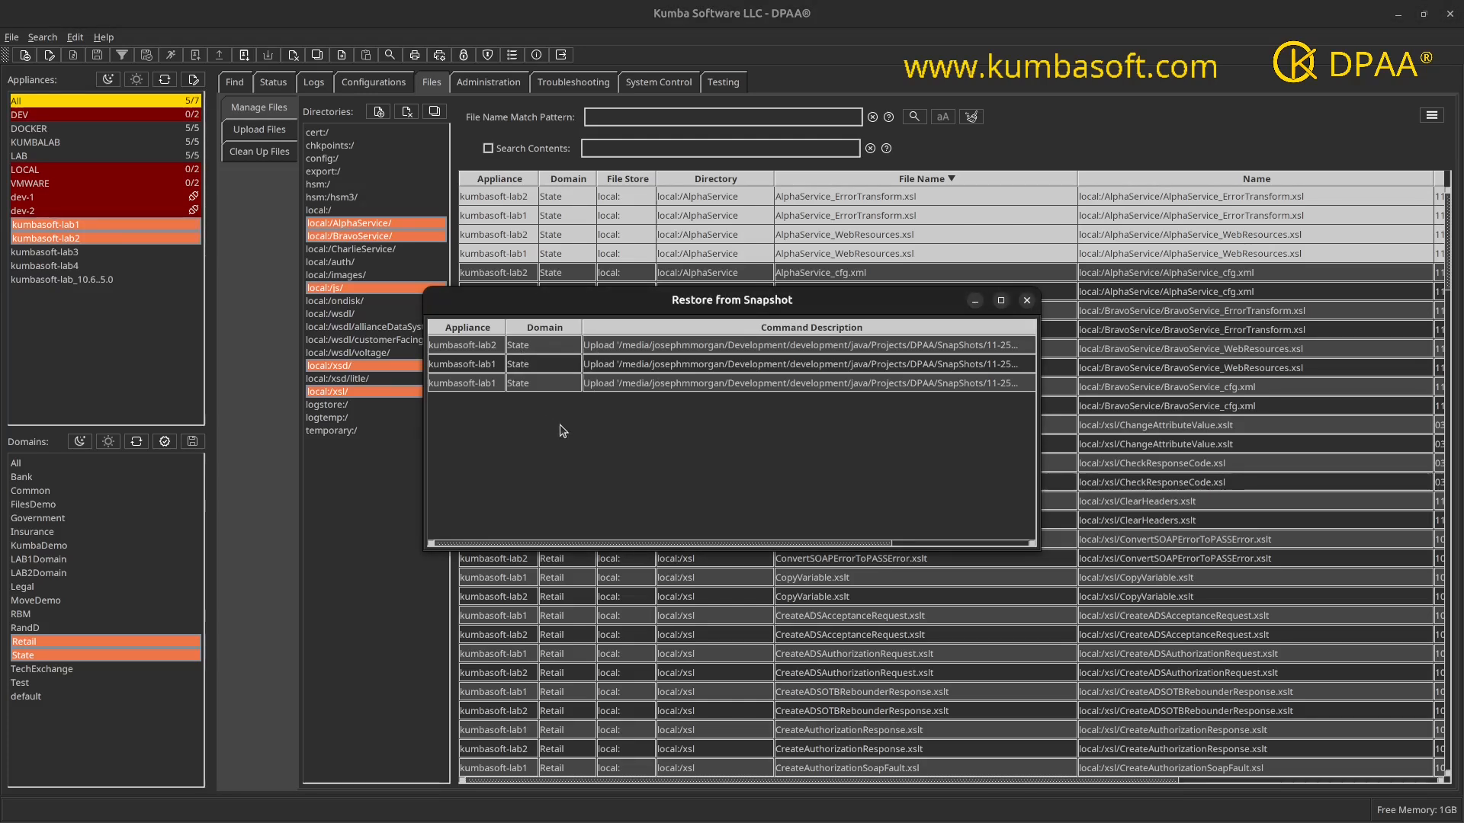
left_click(1026, 300)
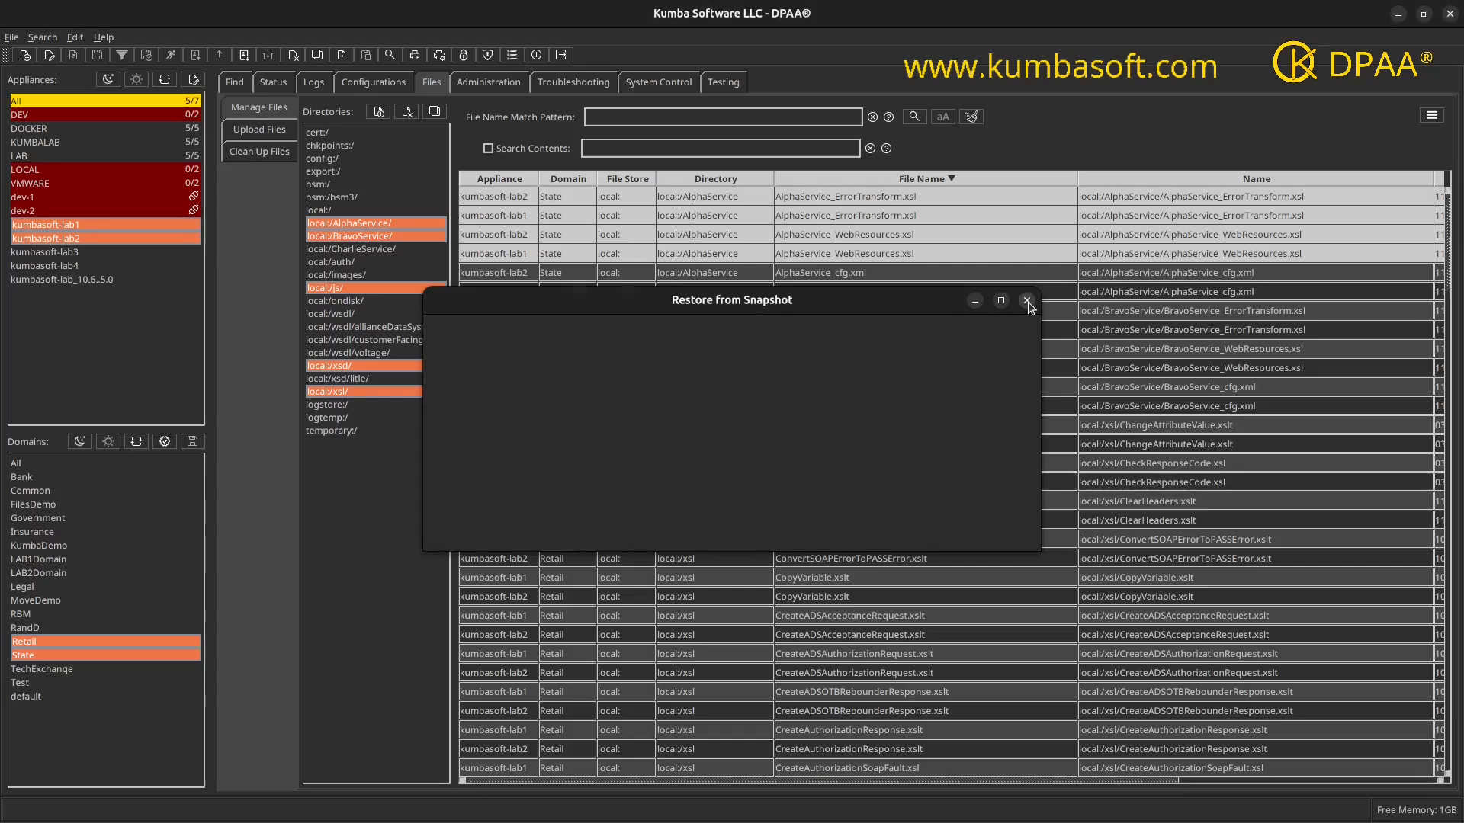
Step: Start restoring the BravoClientPublic_Crypto-Profile objects of kumbasoft-lab1 and kumbasoft-lab2 in the Retail domain from a snapshot
left_click(227, 88)
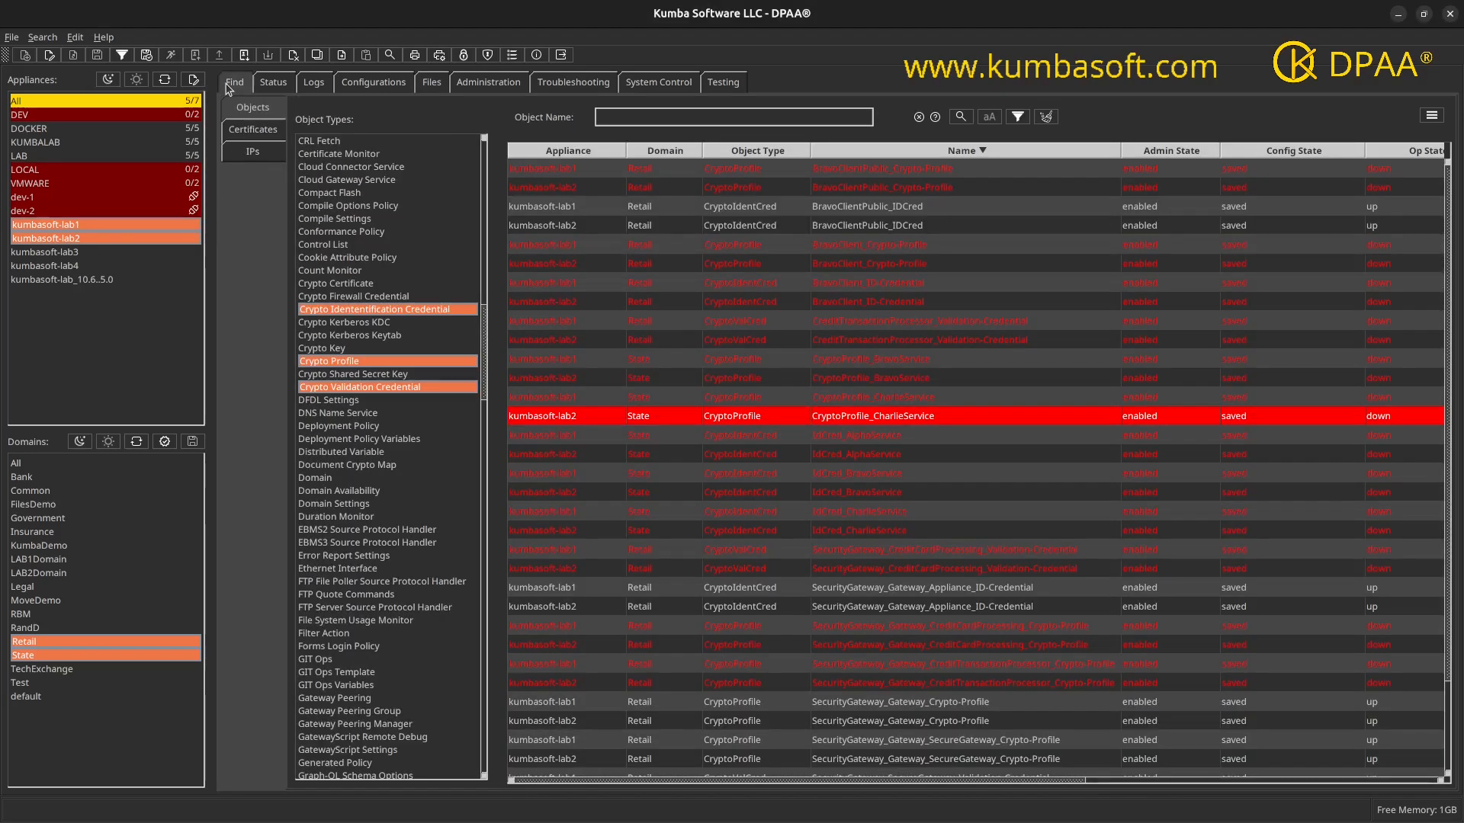
left_click(869, 174)
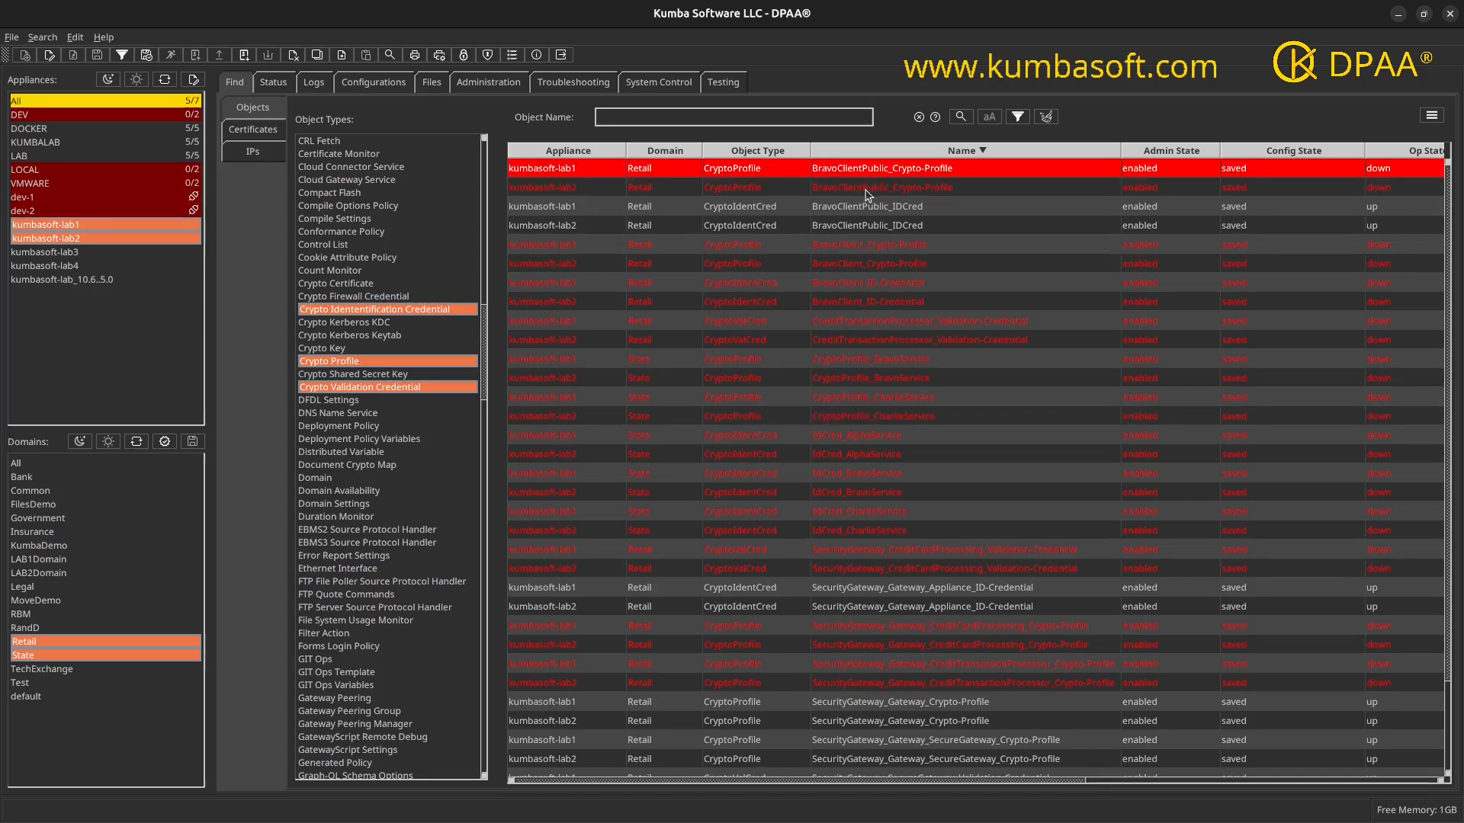
left_click(866, 192, "shift")
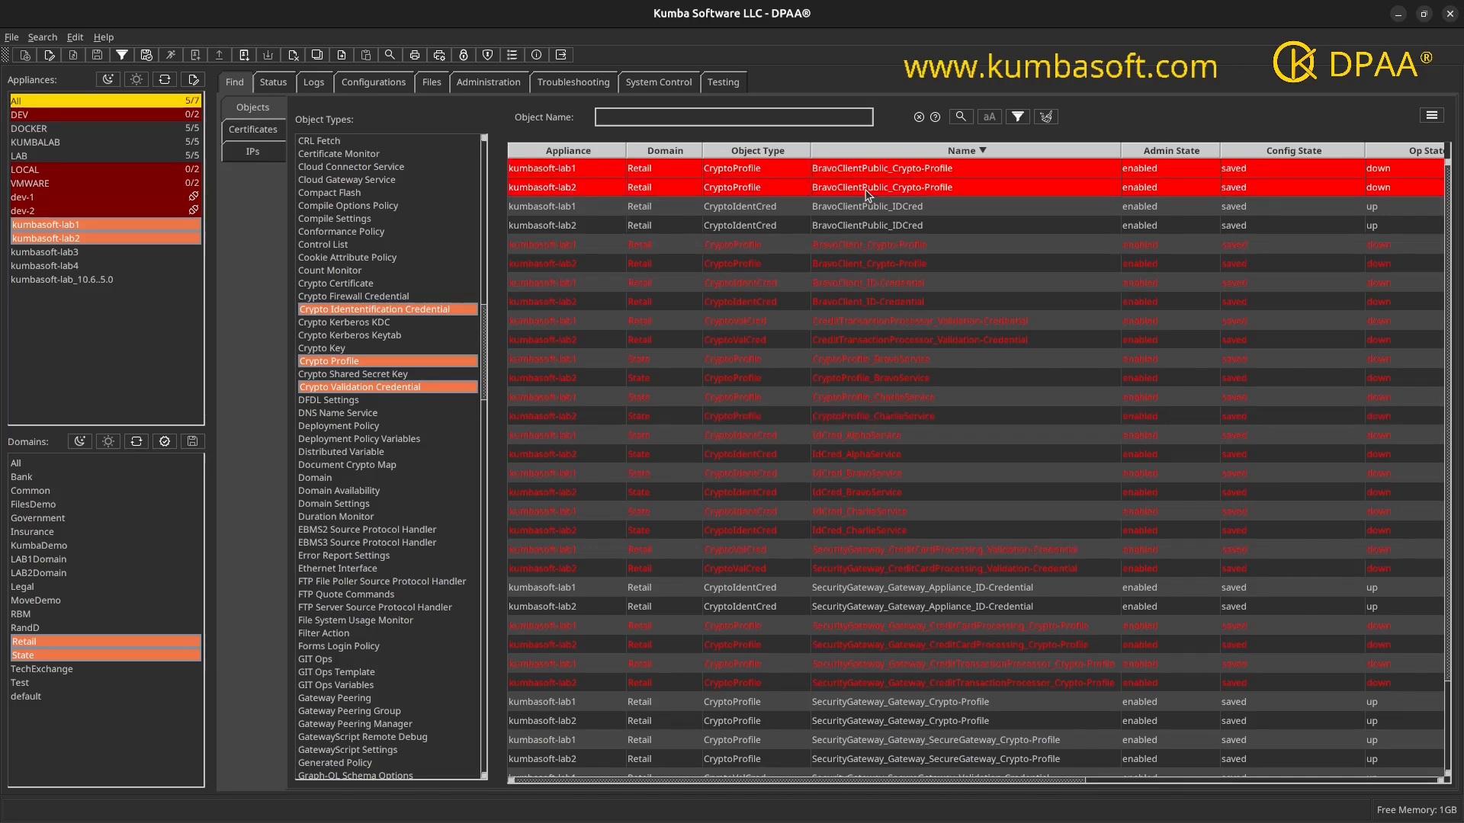
right_click(852, 187)
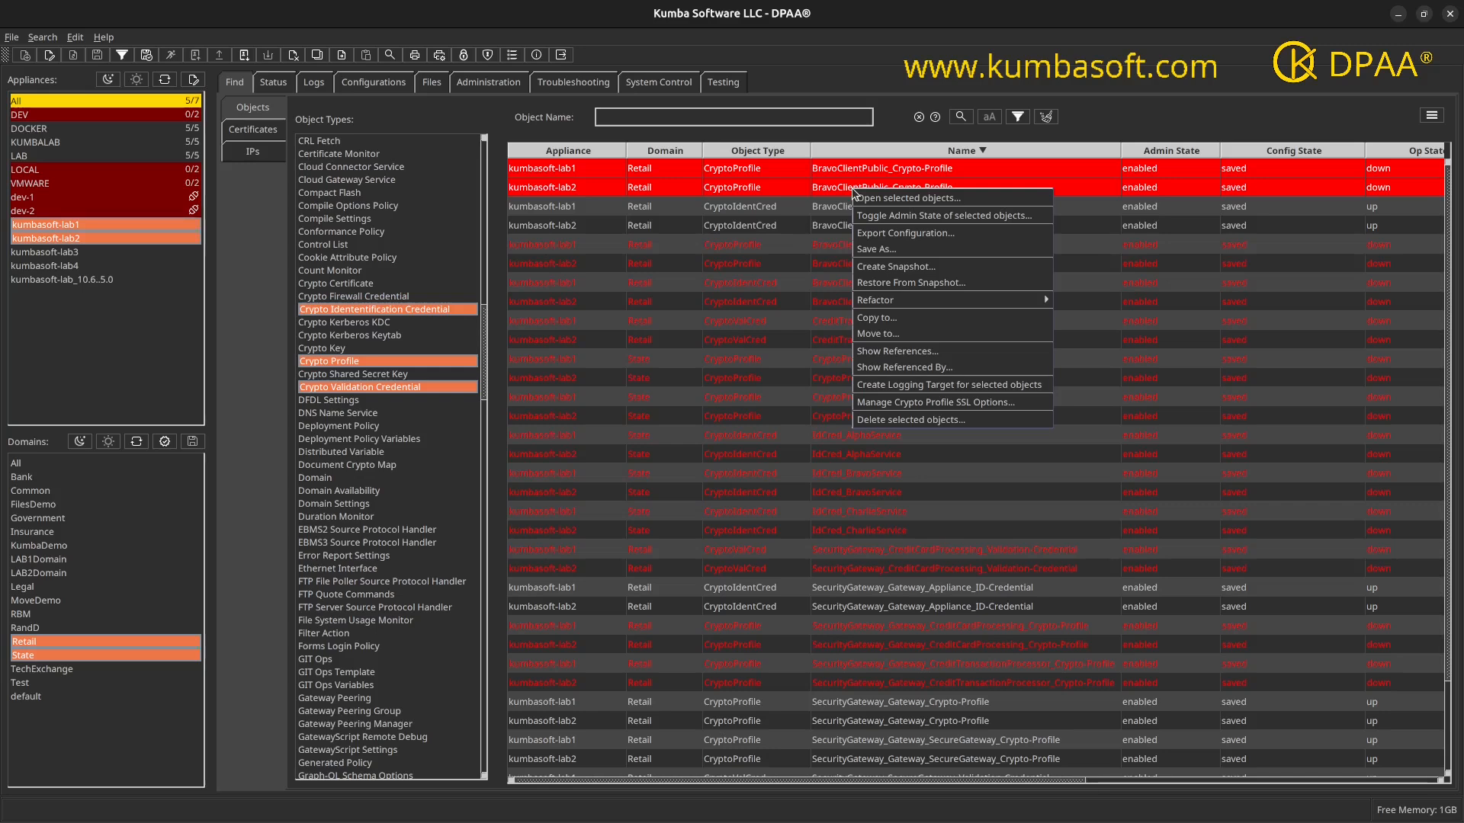
left_click(924, 285)
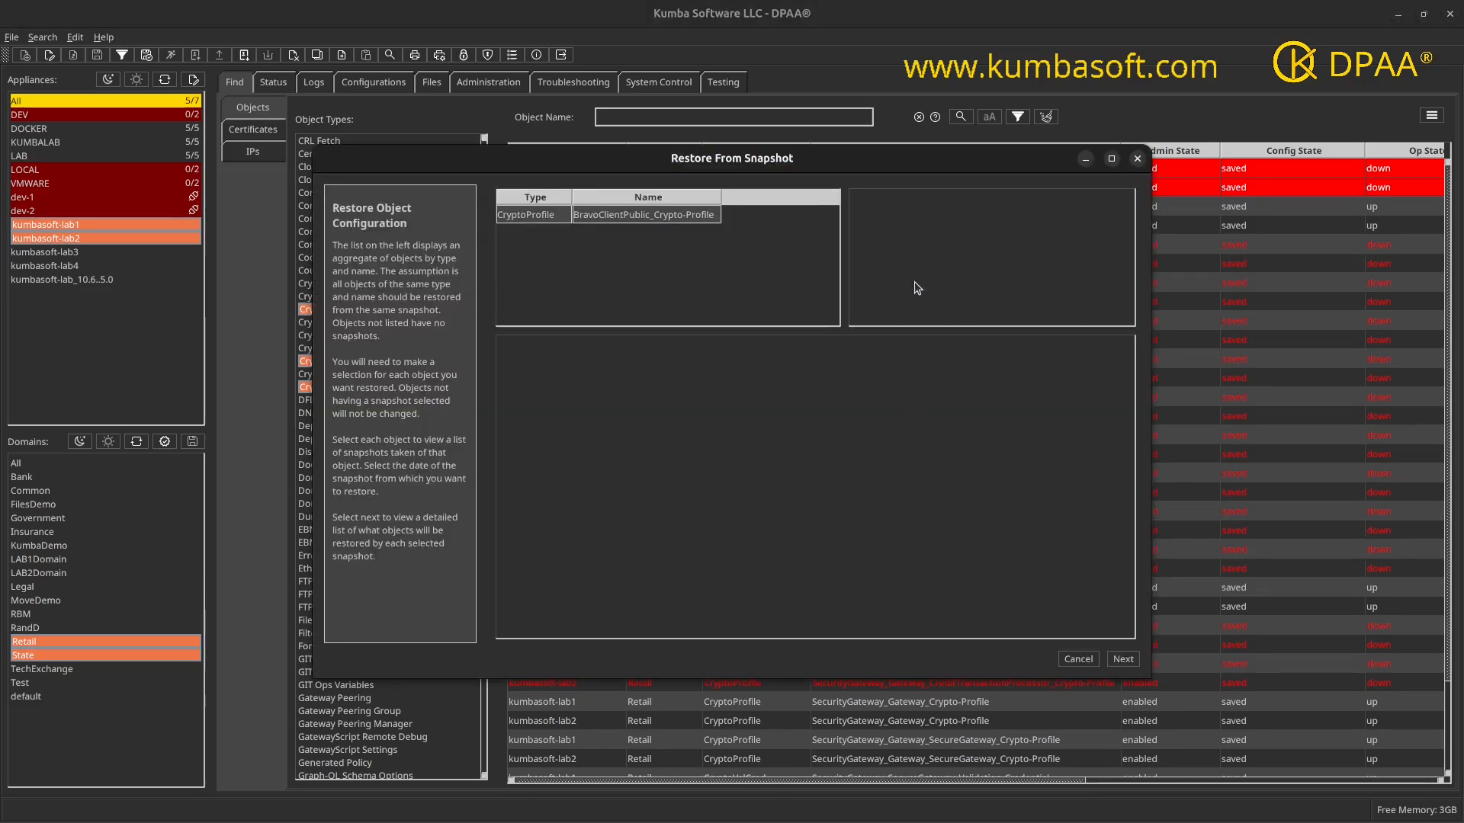
Step: Compare the dated snapshots of BravoClientPublic_Crypto-Profile and choose the 11-25-2025 one from kumbasoft-lab2 as its restore source
left_click(626, 217)
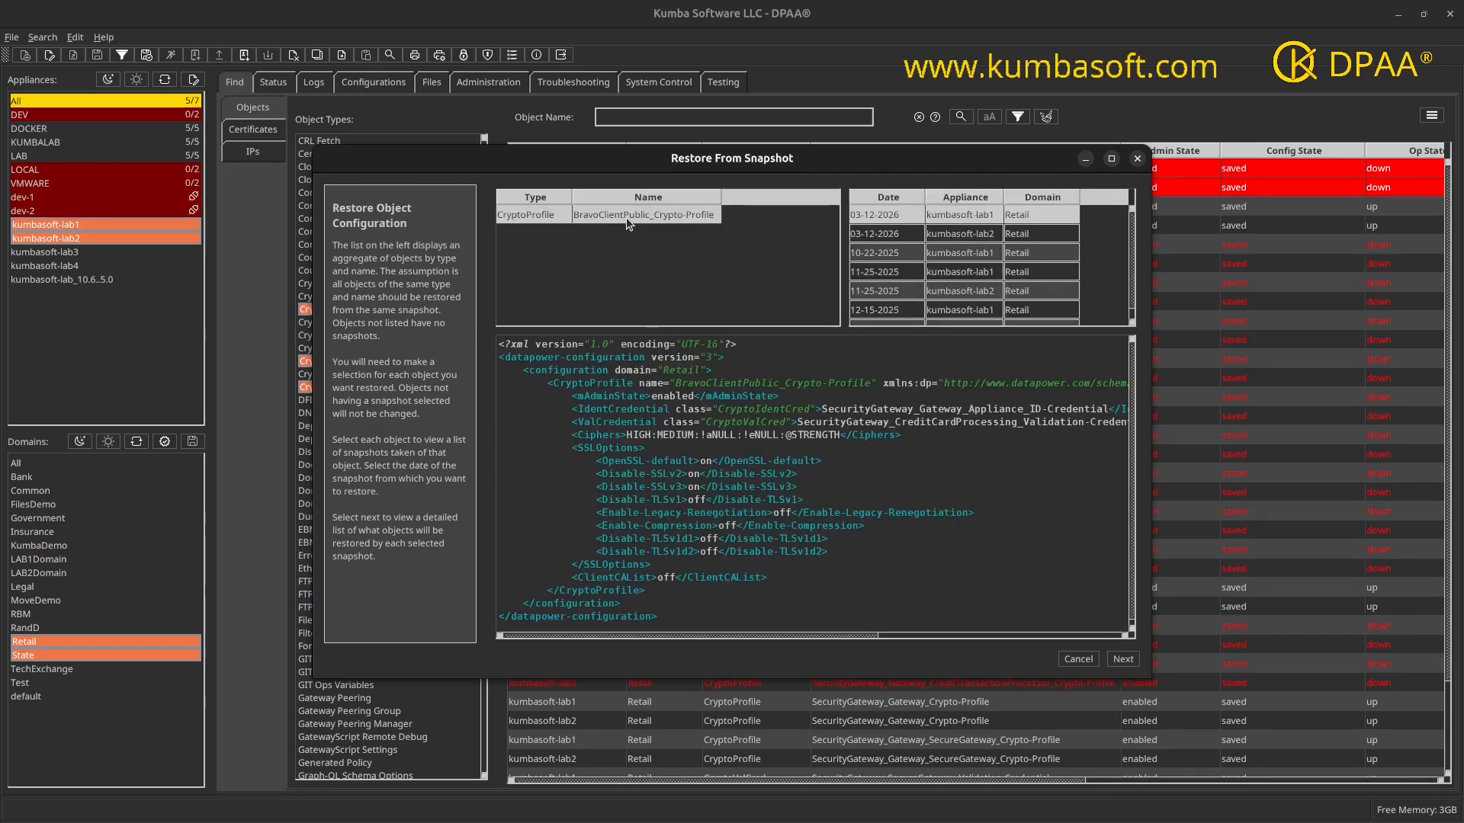
left_click(900, 237)
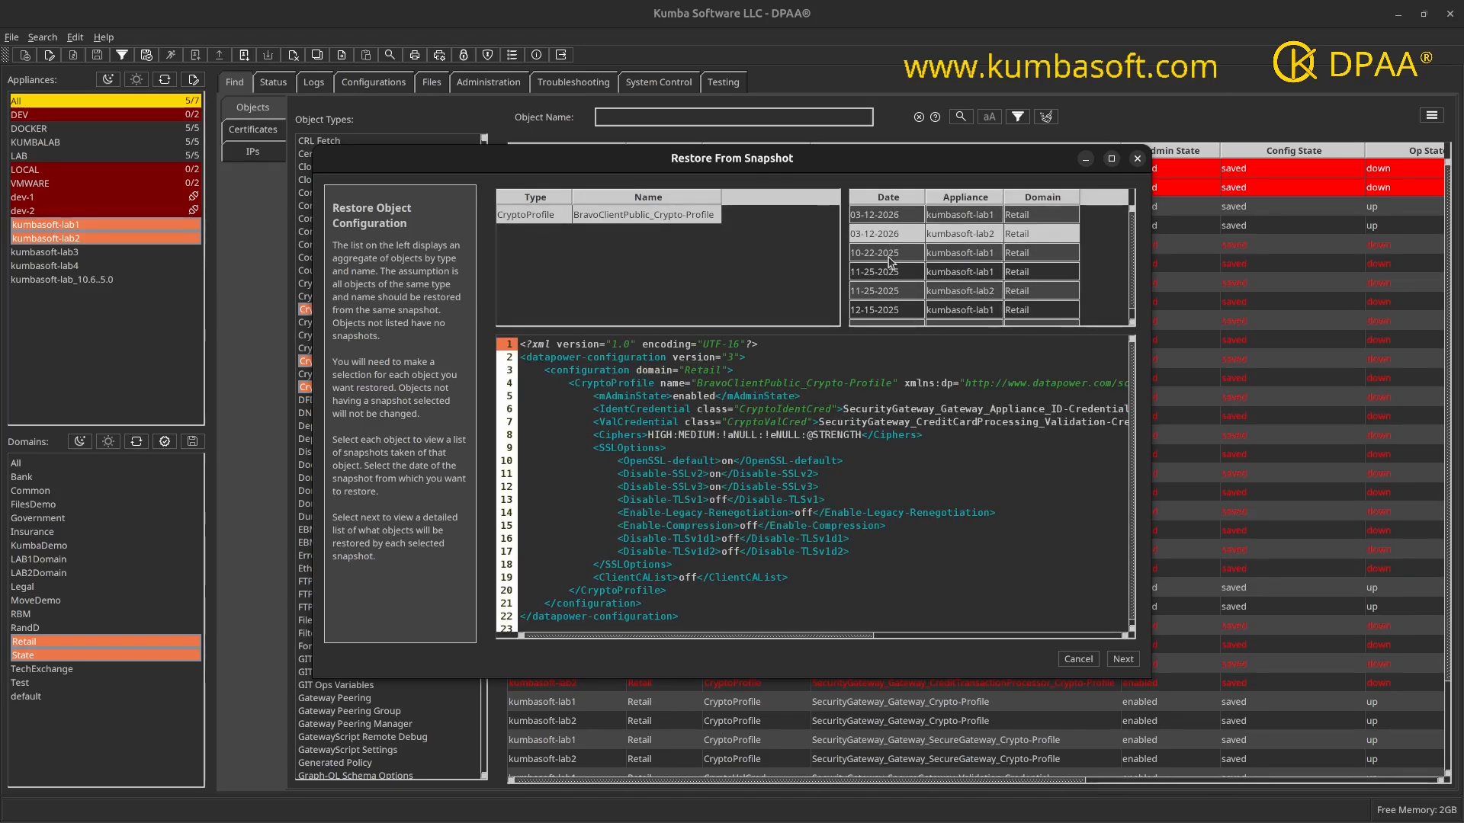
left_click(890, 311)
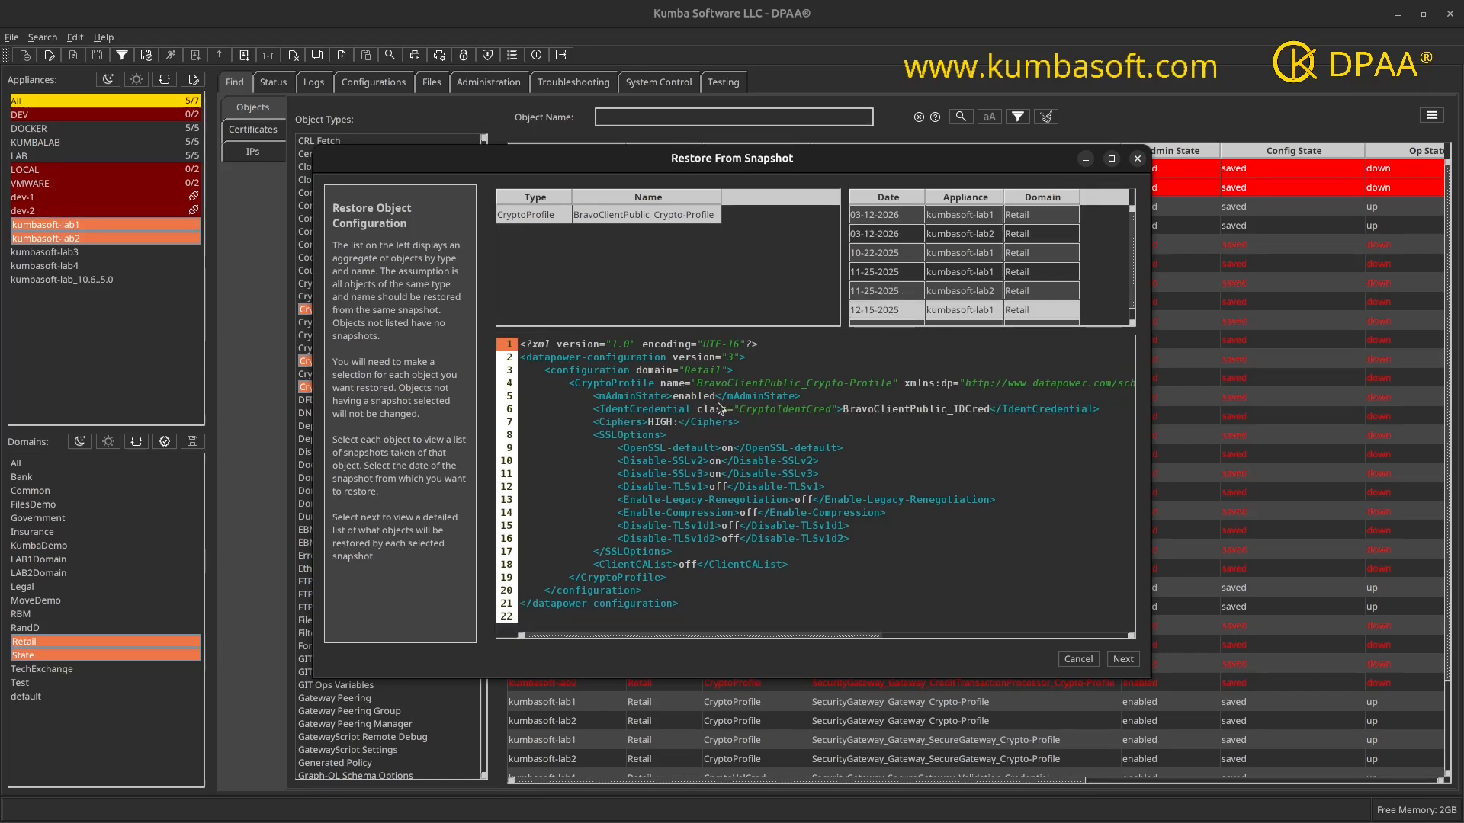
left_click(875, 295)
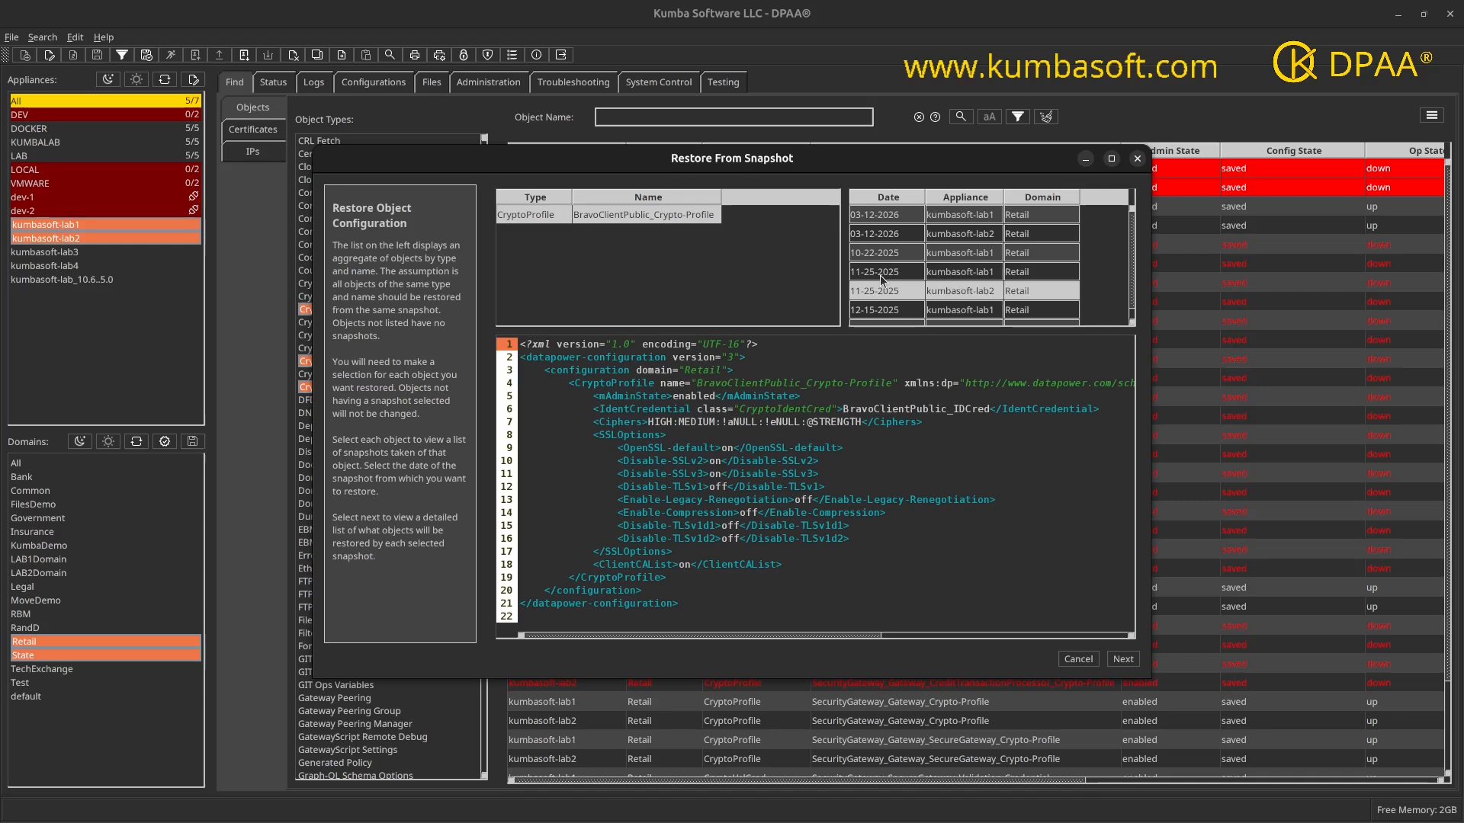
left_click(884, 220)
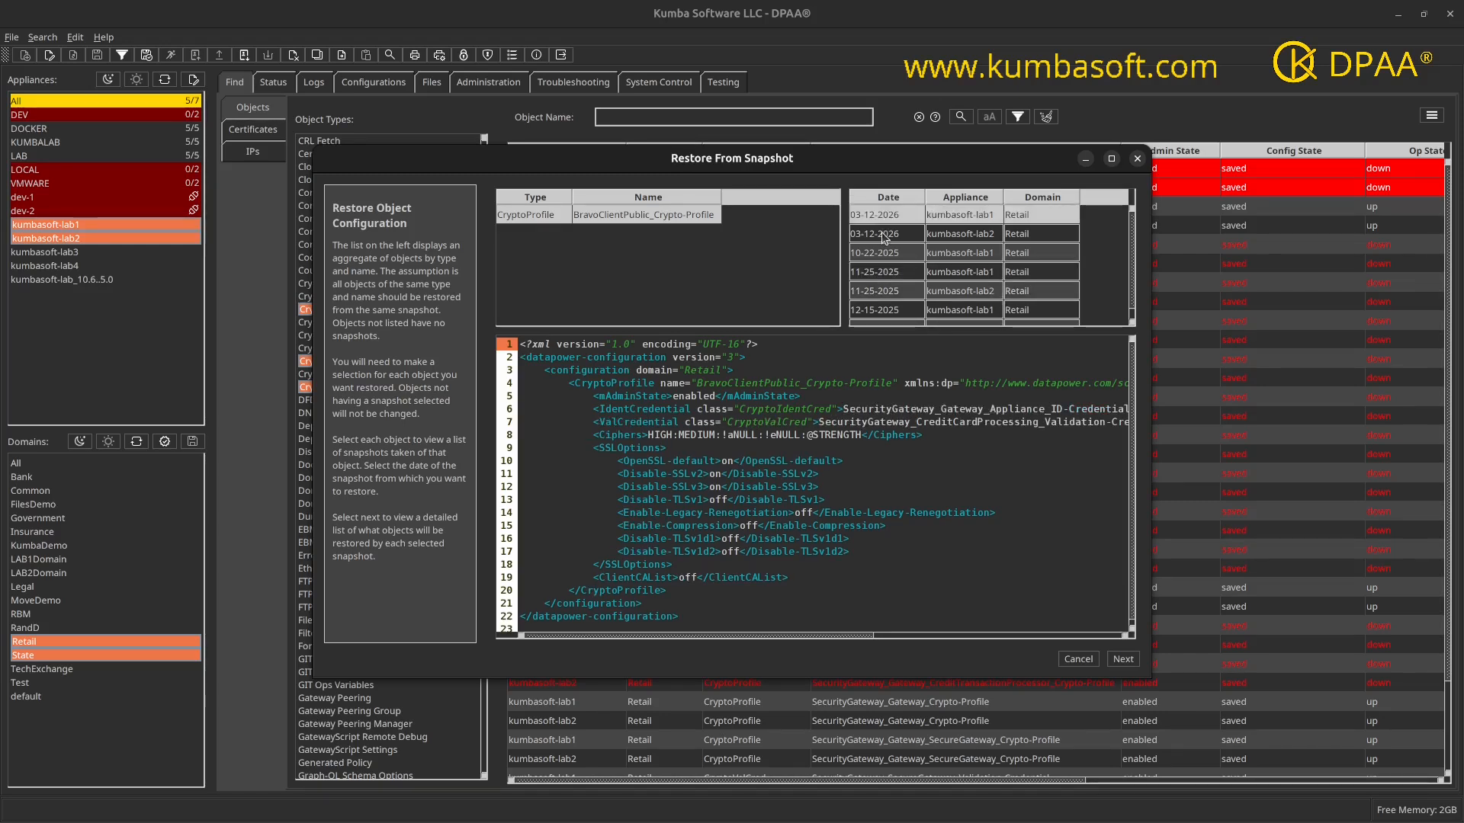
left_click(881, 232)
left_click(876, 313)
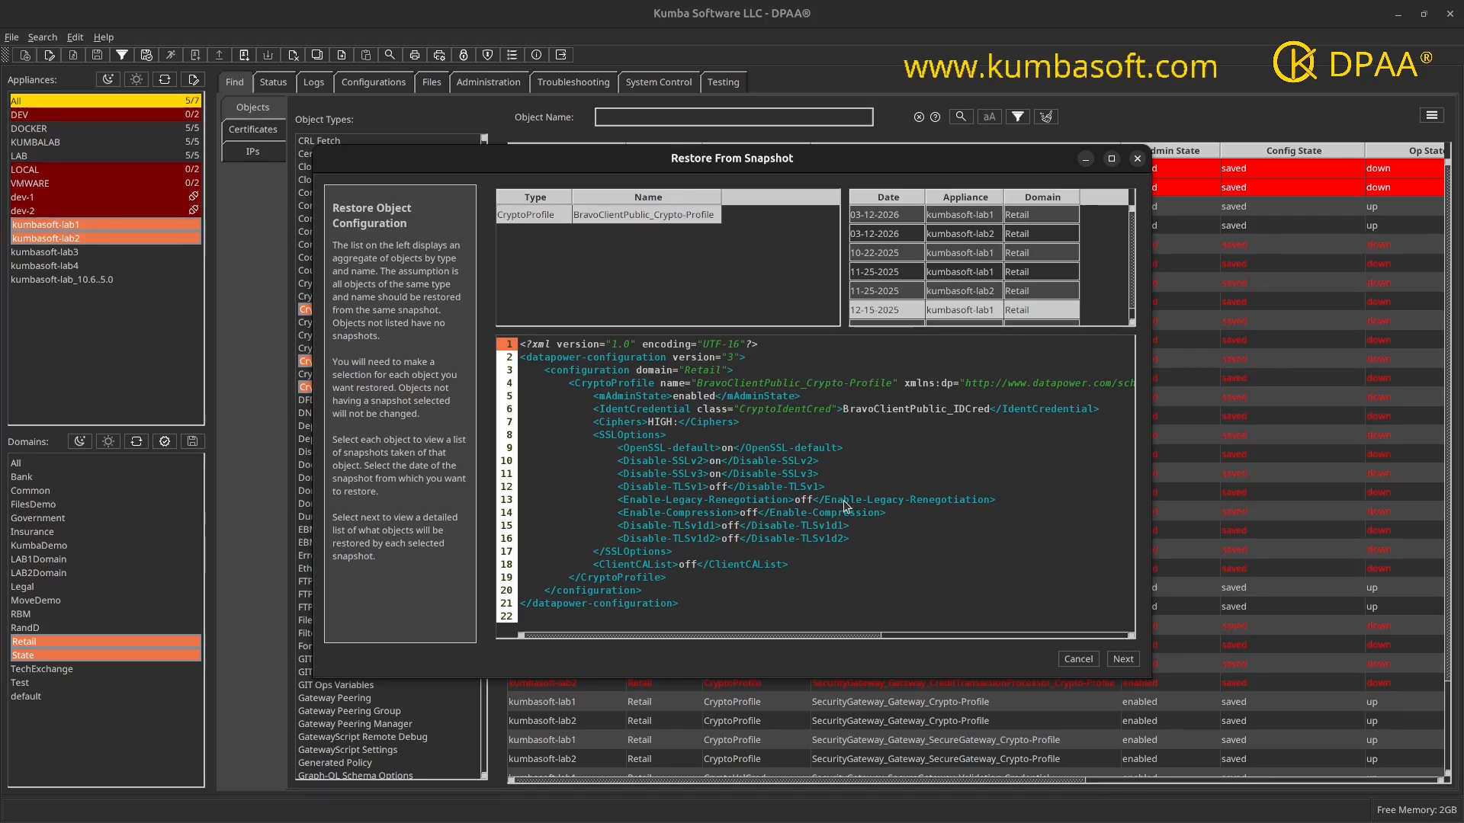
left_click(873, 298)
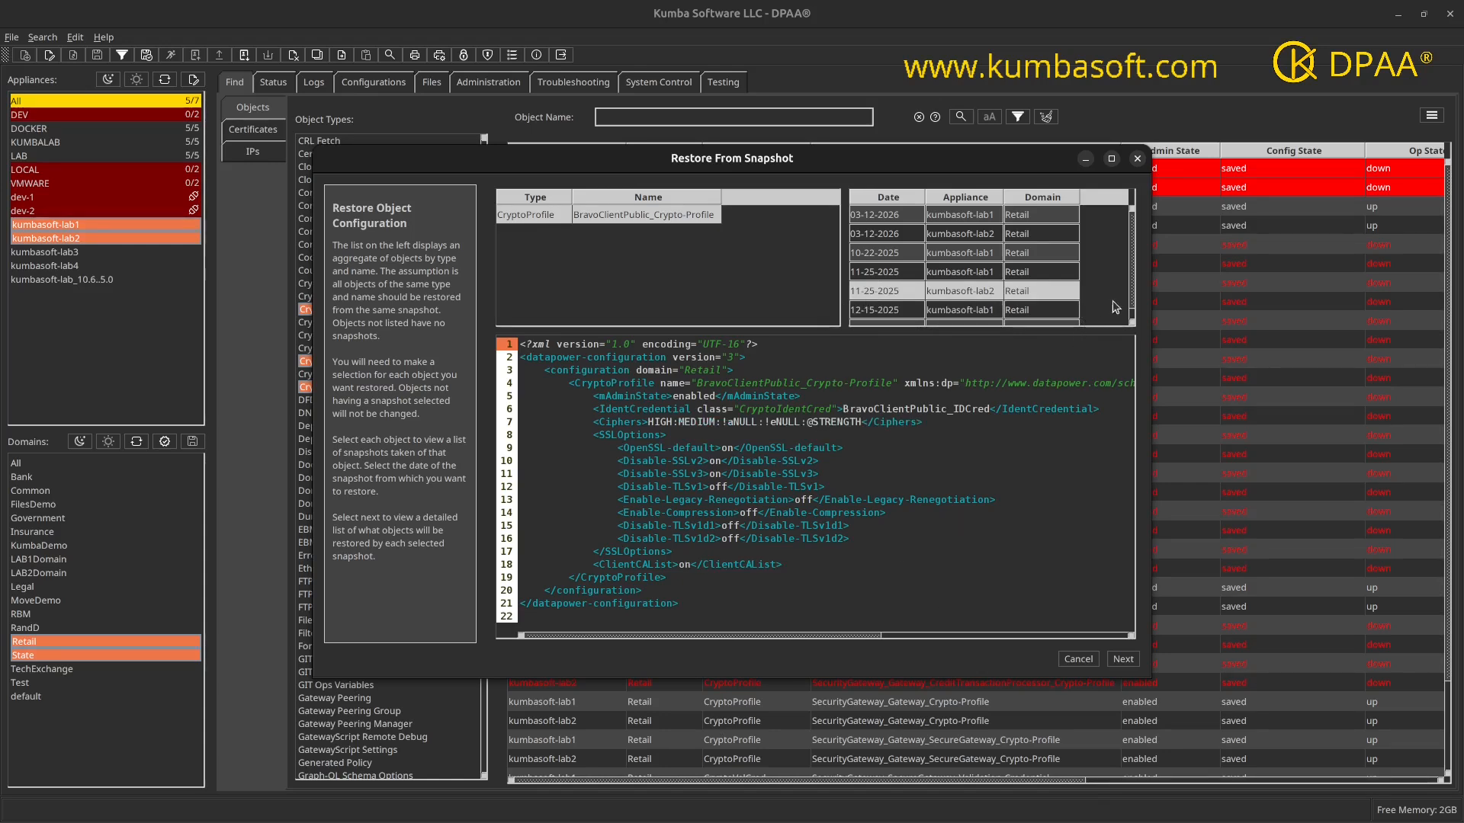
left_click_drag(1133, 291, 1134, 320)
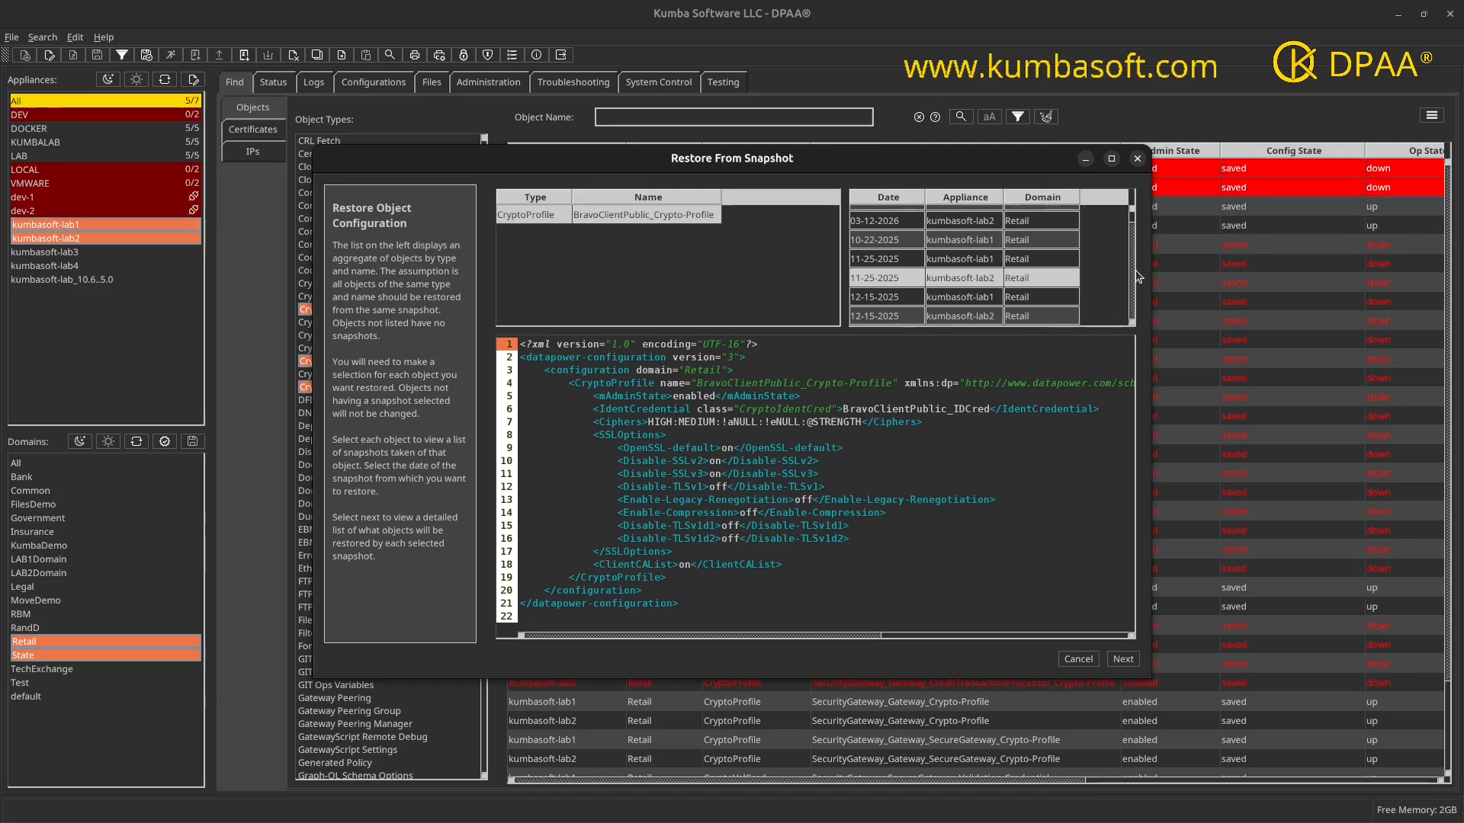
Step: Review the restore flags of both crypto profiles in a widened window, run the restoration and close its results
left_click(1122, 659)
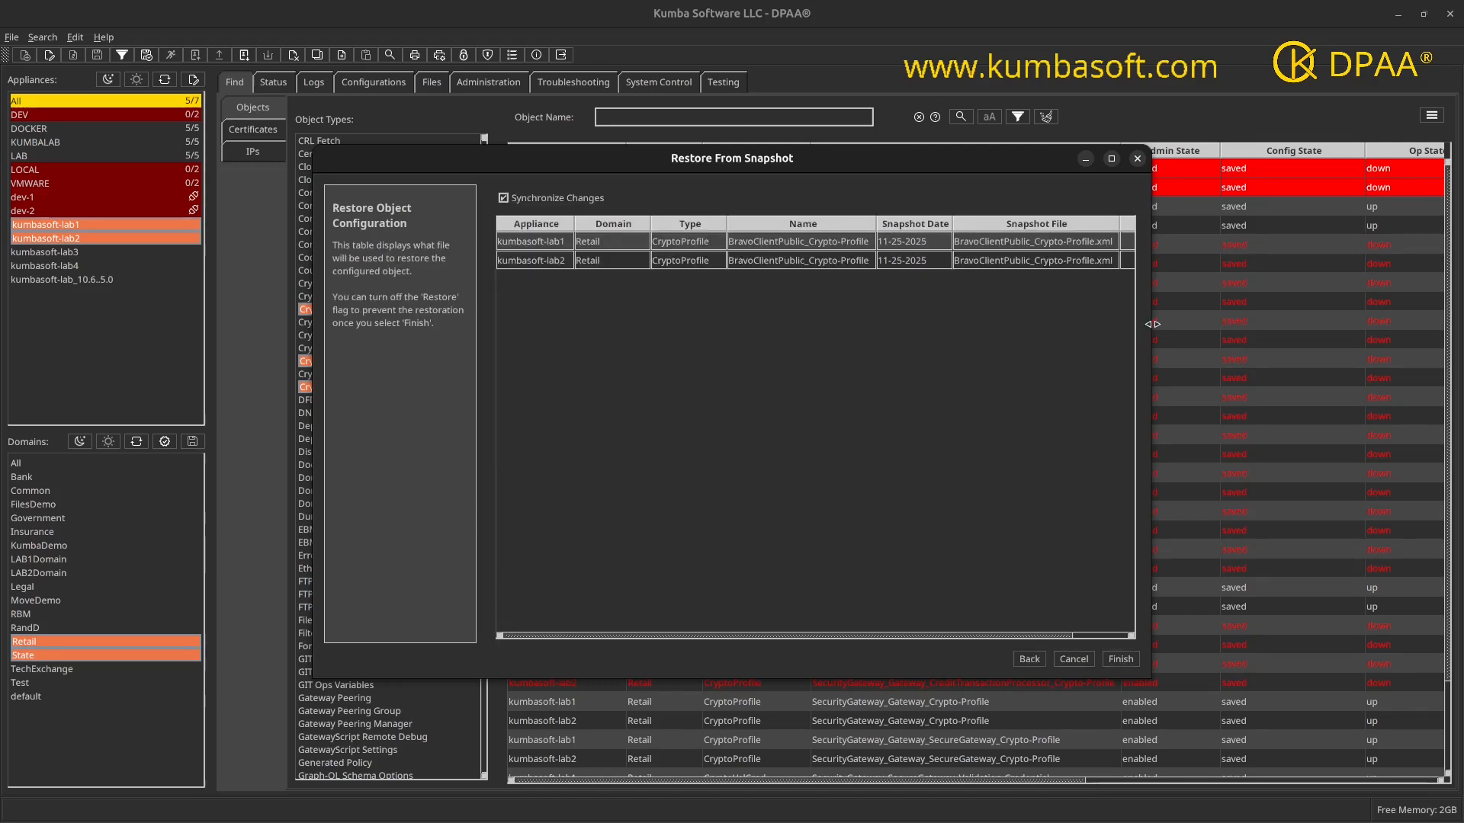
left_click_drag(1286, 321, 1327, 328)
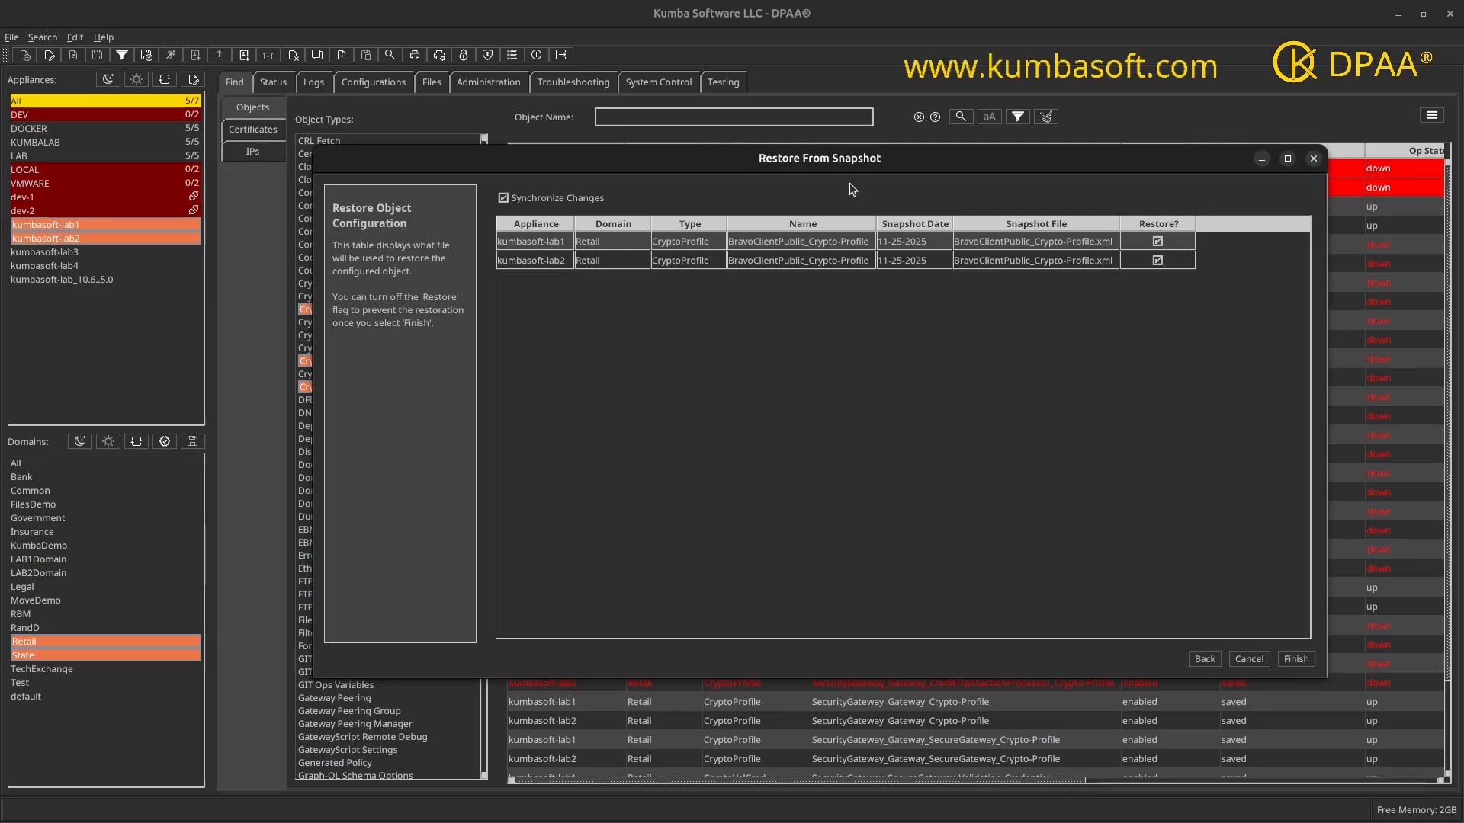
left_click_drag(844, 170, 829, 224)
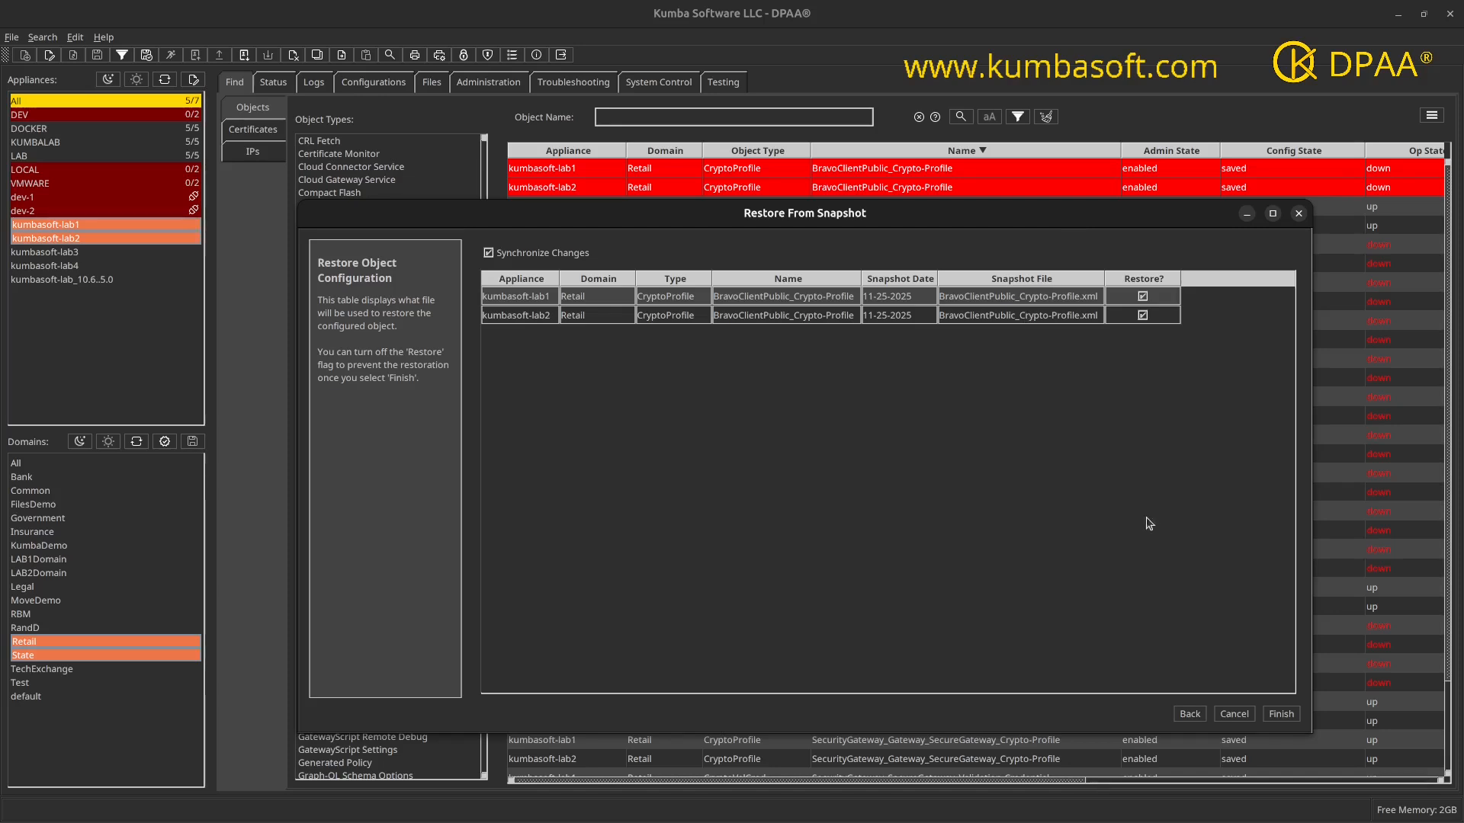
left_click(1279, 712)
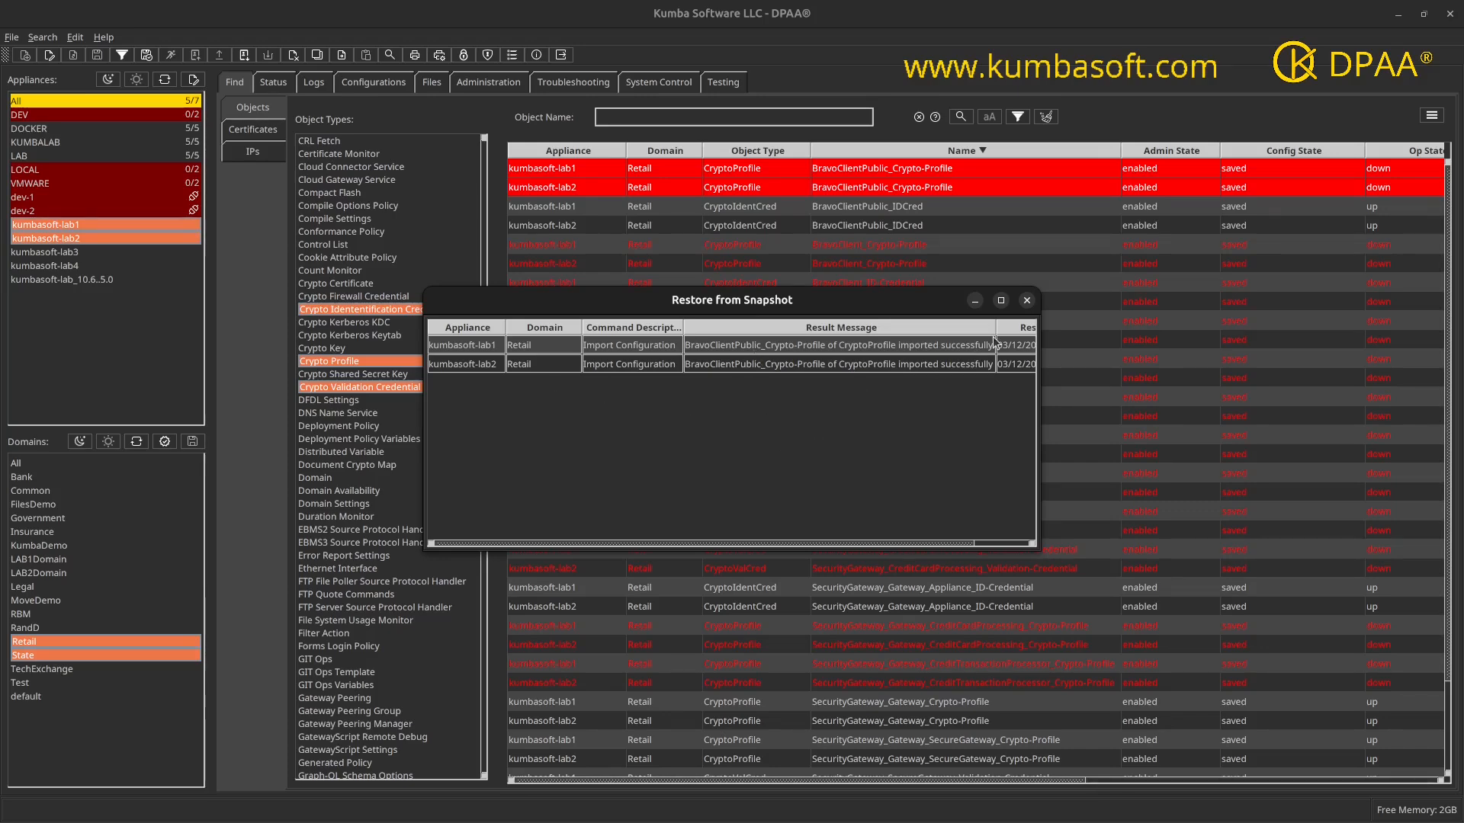
left_click(1027, 302)
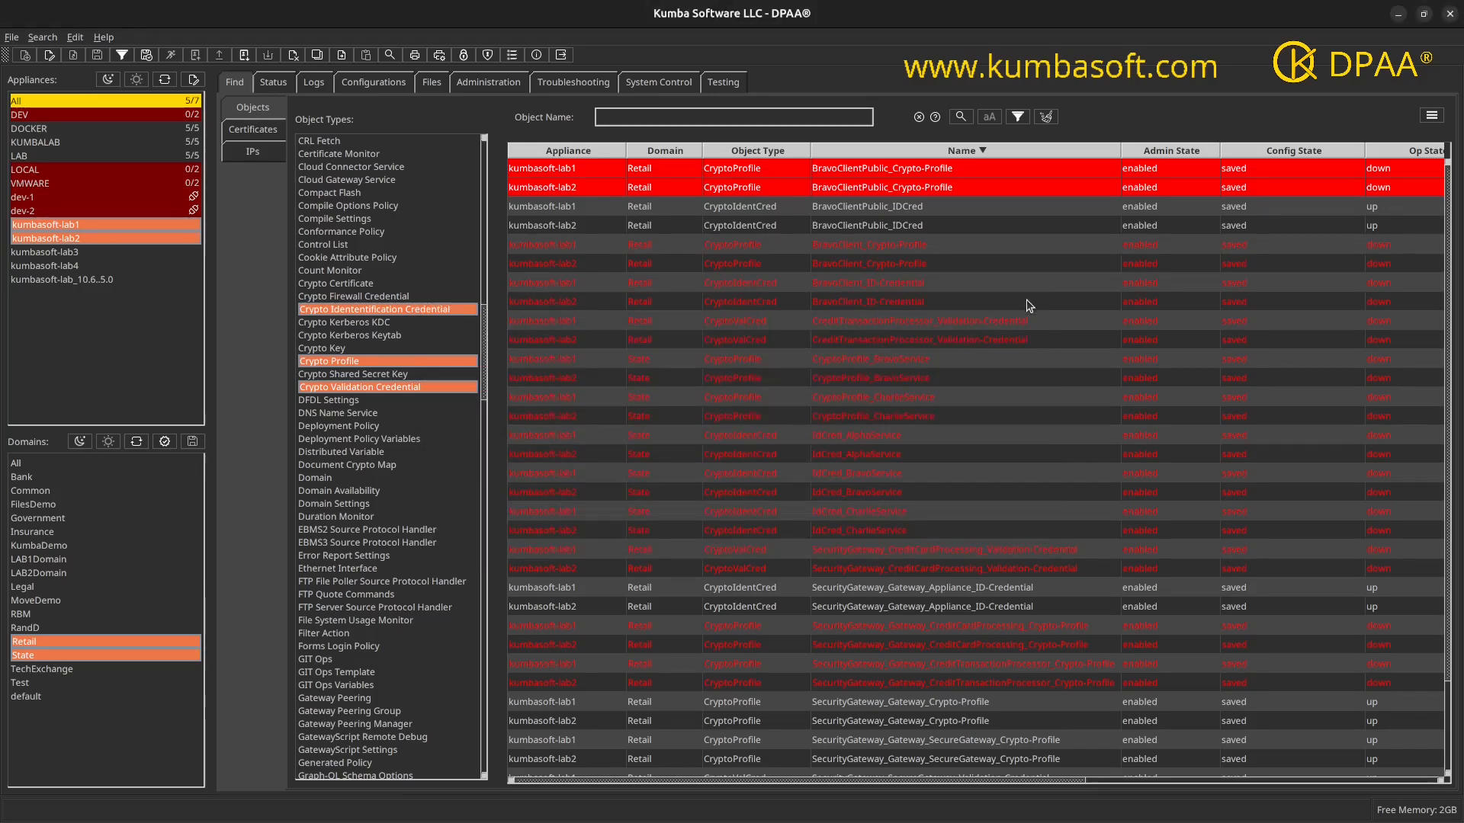
Step: Refresh the object list and narrow the Name column to check the restored crypto profiles' configuration and operational states
left_click(960, 119)
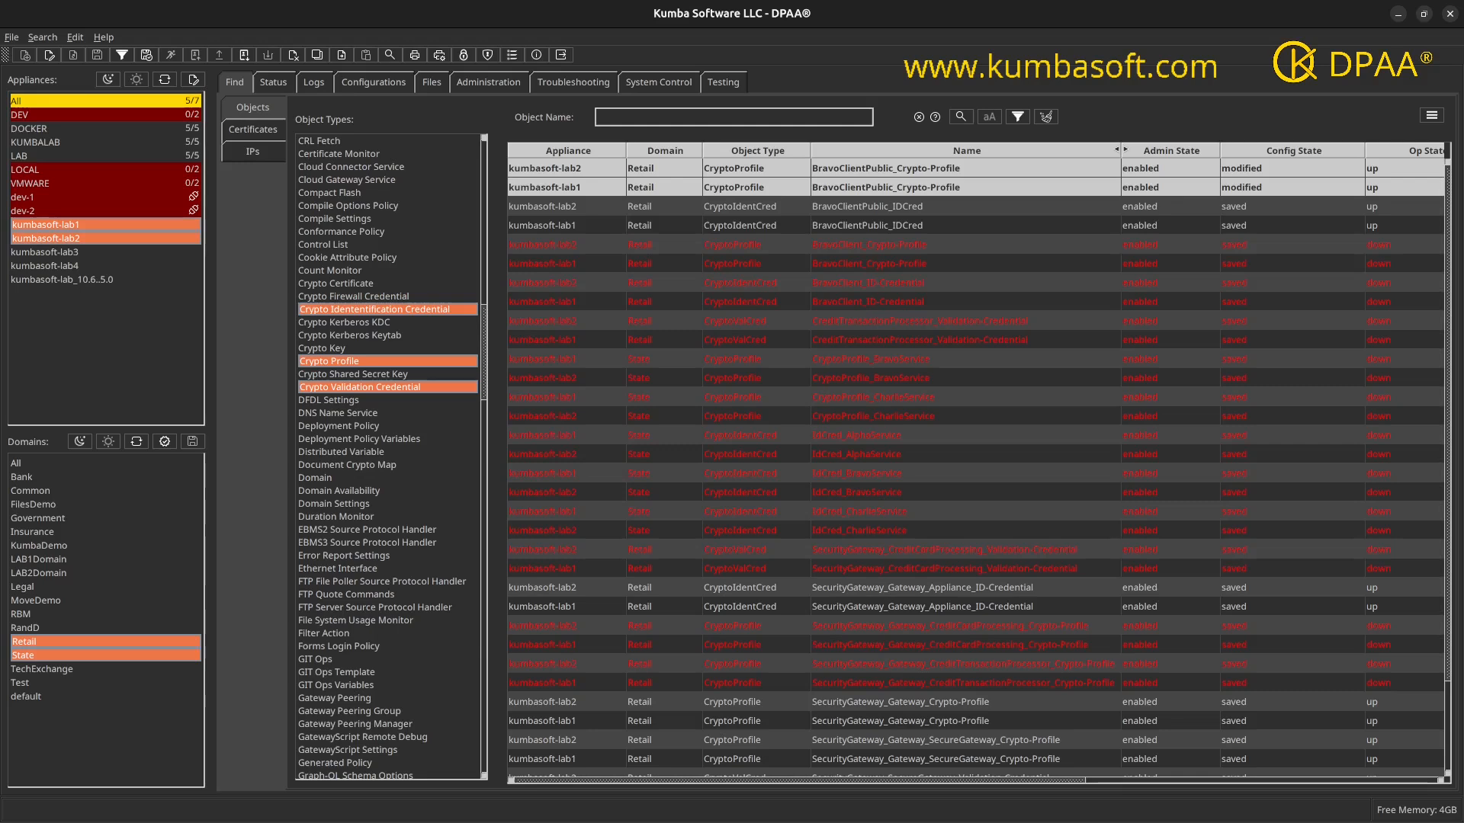
left_click_drag(1118, 150, 995, 152)
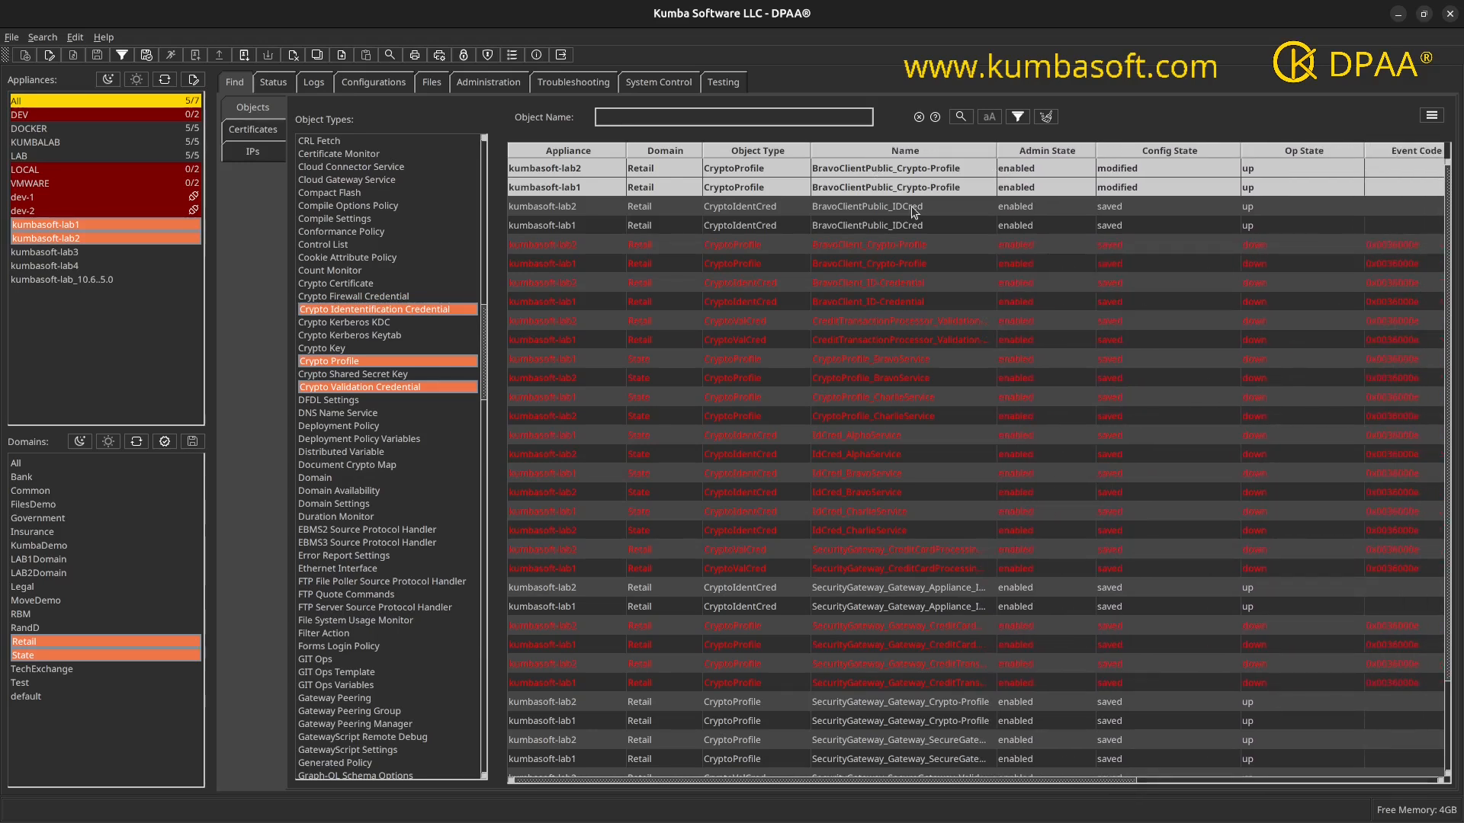